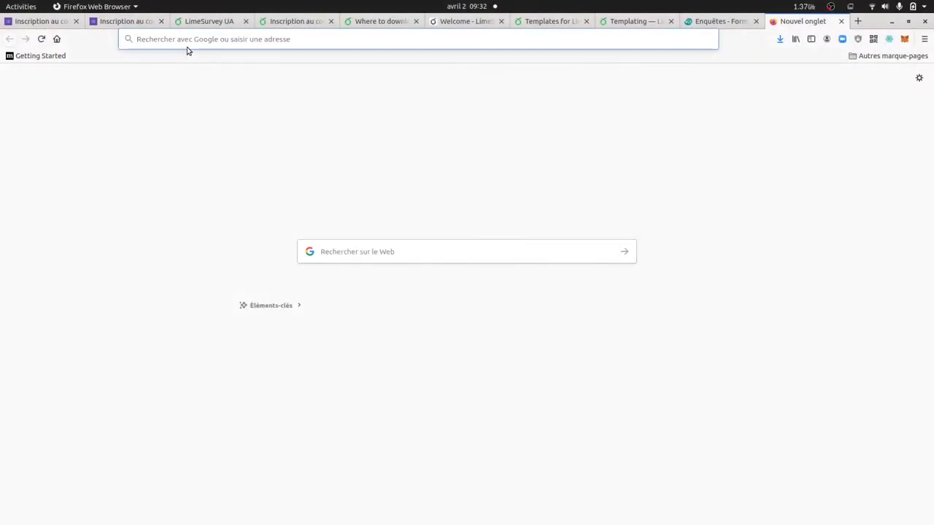
Switch to the 'LimeSurvey UA' tab to show the LimeSurvey admin home page.
{"action": "left_click", "coordinate": [193, 26]}
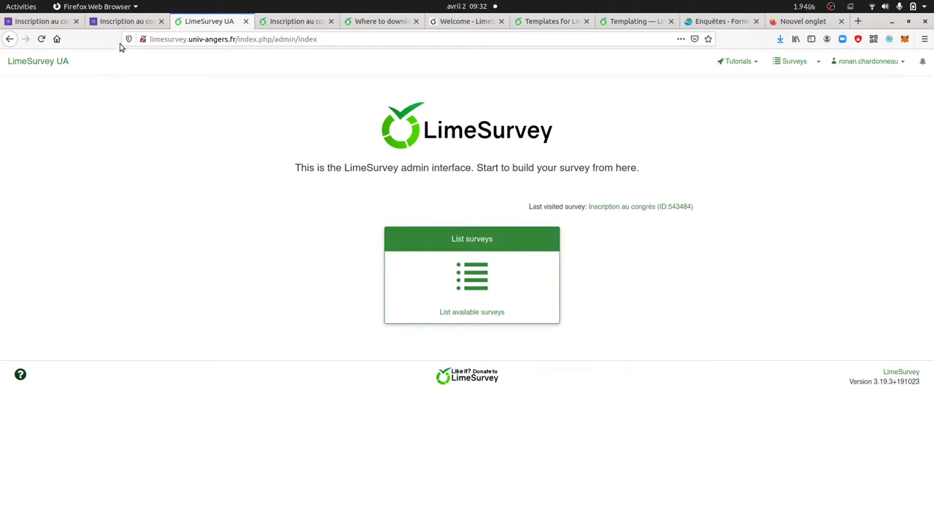
Bring up the Google Forms 'Inscription au congrès' registration form for reference.
{"action": "left_click", "coordinate": [127, 22]}
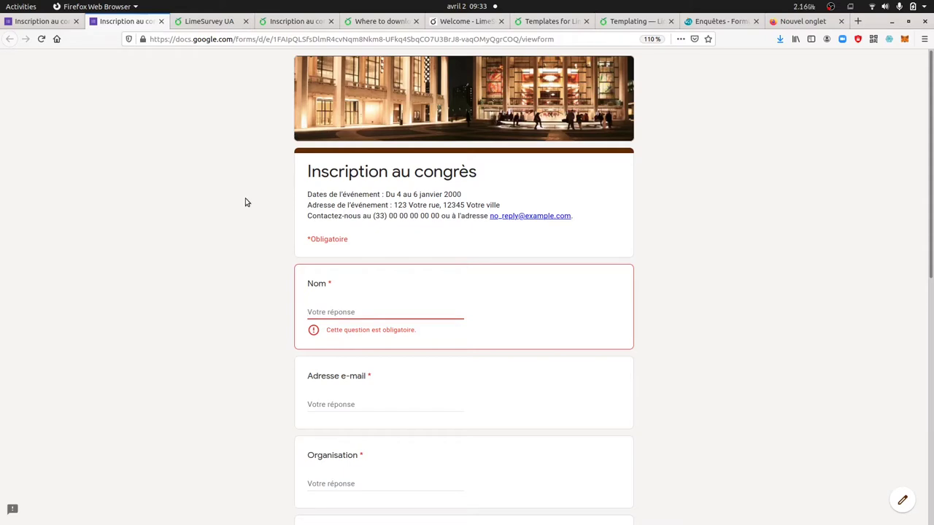
{"action": "scroll", "coordinate": [310, 282], "scroll_direction": "down", "scroll_amount": 3}
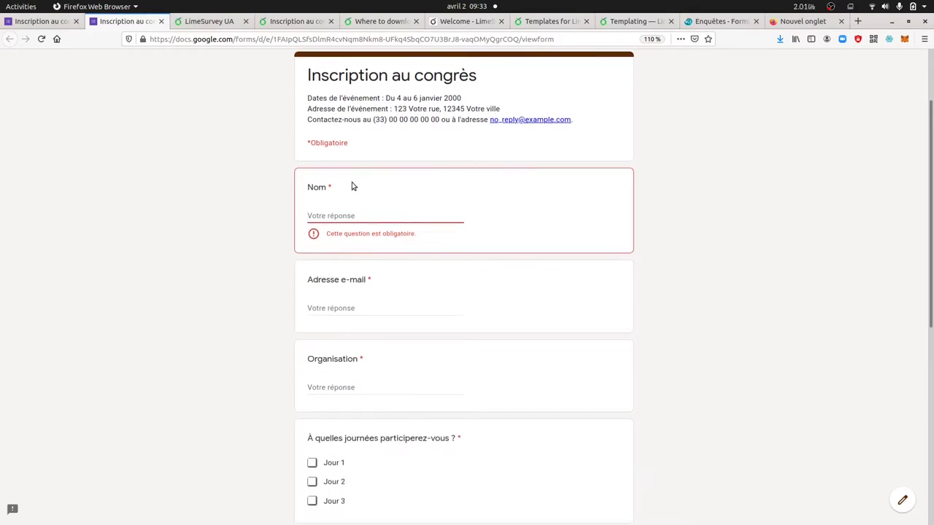
{"action": "scroll", "coordinate": [350, 300], "scroll_direction": "down", "scroll_amount": 1}
{"action": "scroll", "coordinate": [357, 292], "scroll_direction": "down", "scroll_amount": 8}
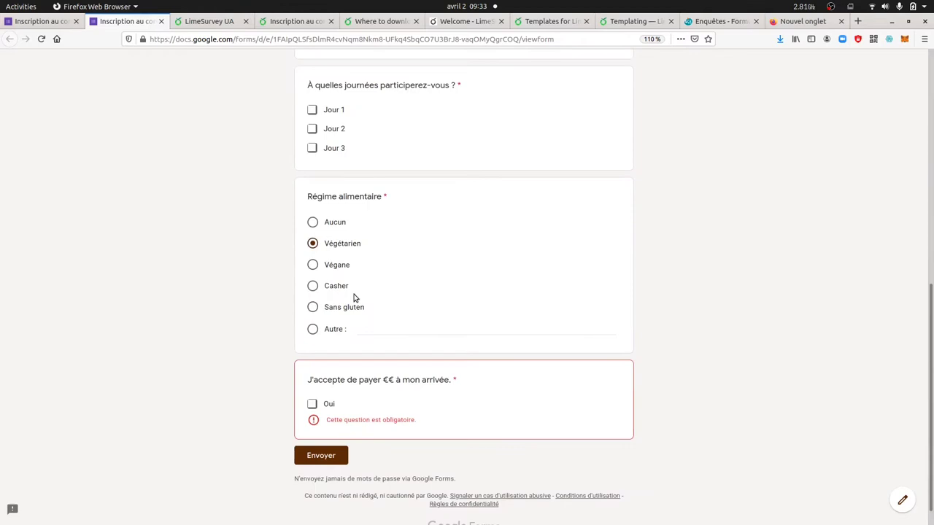
{"action": "scroll", "coordinate": [346, 339], "scroll_direction": "up", "scroll_amount": 5}
{"action": "scroll", "coordinate": [353, 321], "scroll_direction": "up", "scroll_amount": 5}
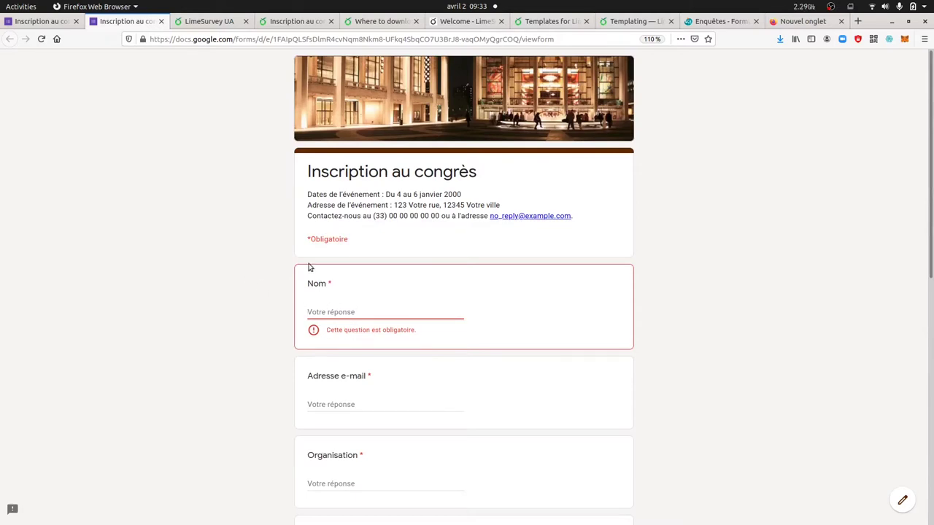
Return to LimeSurvey admin and list the surveys, showing 'Inscription au congrès' (ID 543484).
{"action": "left_click", "coordinate": [206, 22]}
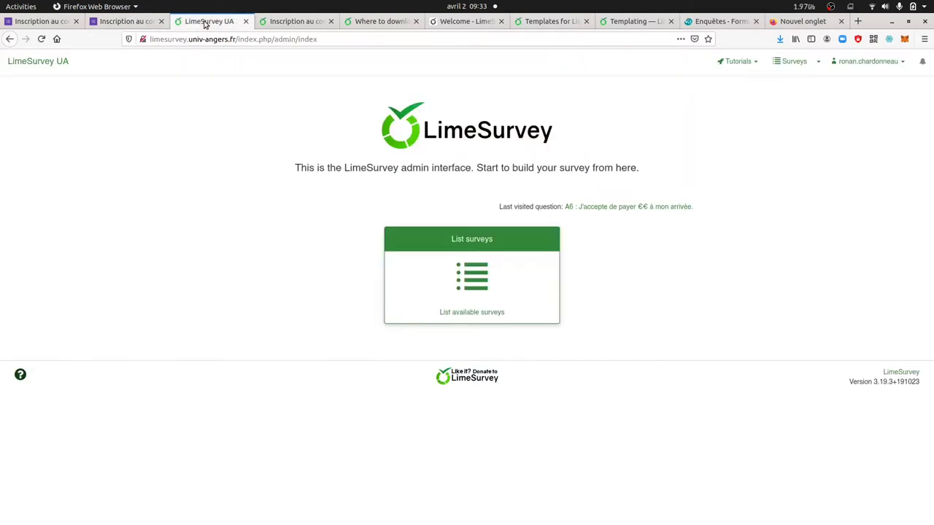
{"action": "left_click", "coordinate": [474, 286]}
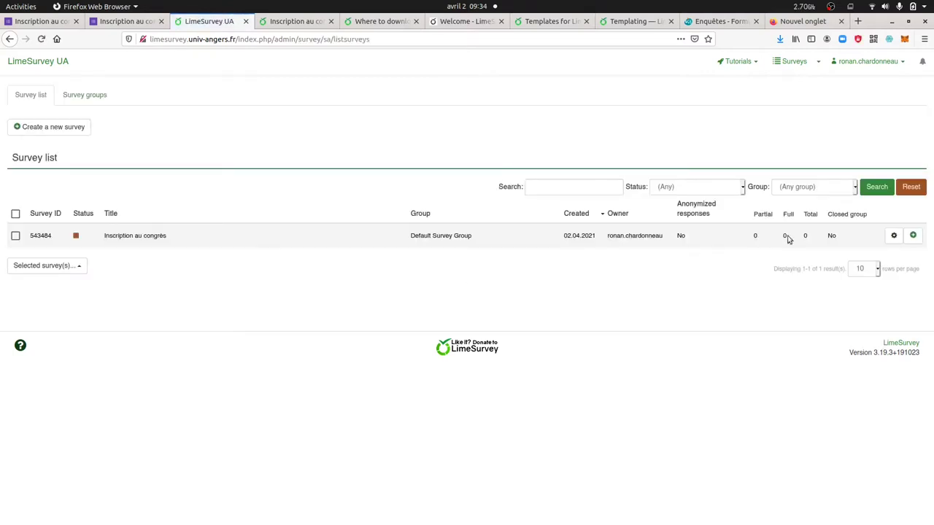
Start a new survey and enter 'Congress registration' as its title, based on the Google Form.
{"action": "left_click", "coordinate": [47, 128]}
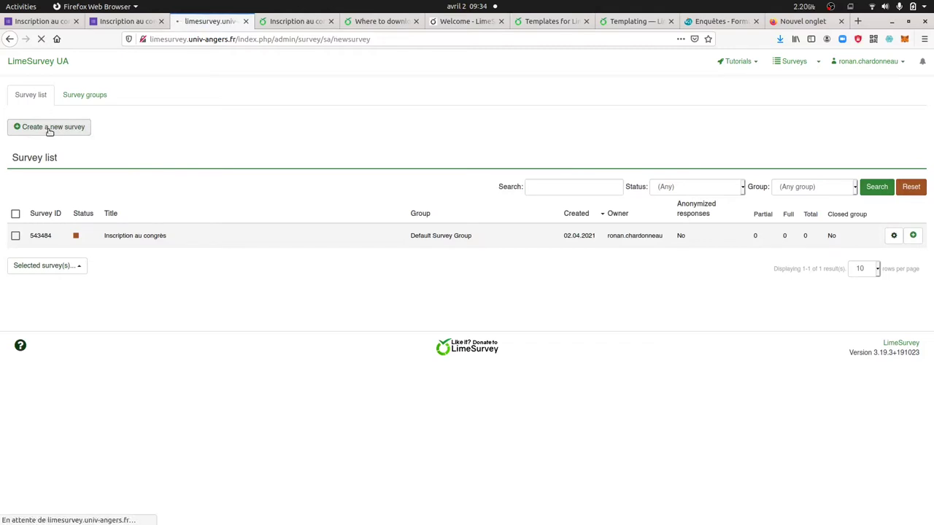
{"action": "left_click", "coordinate": [127, 21]}
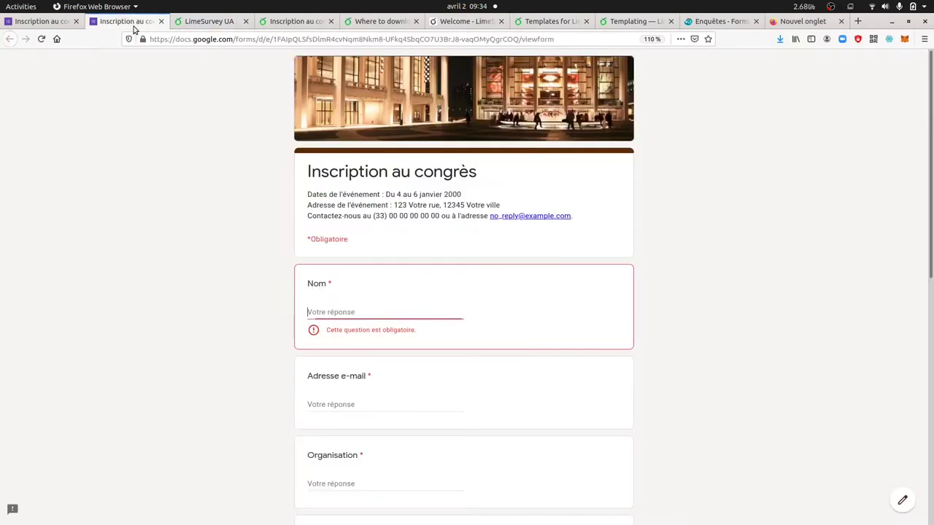
{"action": "left_click_drag", "start_coordinate": [476, 171], "coordinate": [307, 172]}
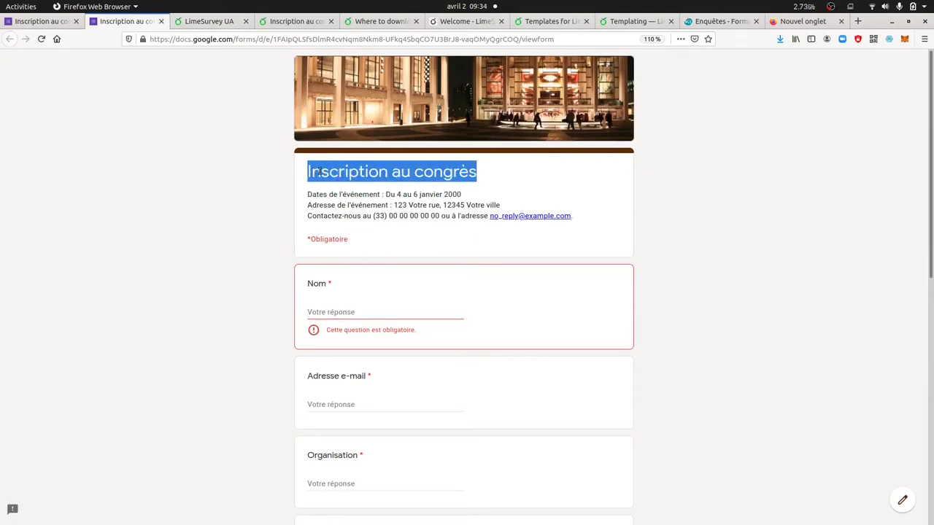
{"action": "left_click", "coordinate": [217, 22]}
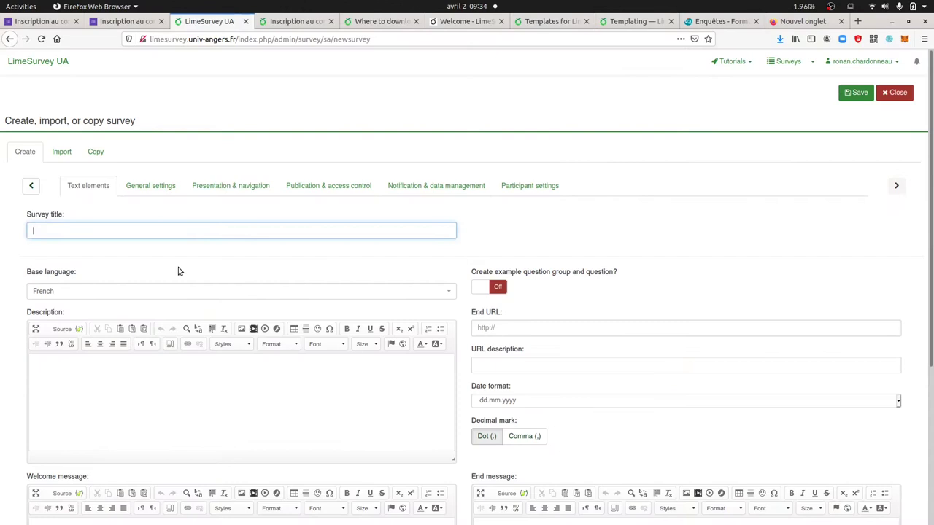
{"action": "left_click", "coordinate": [212, 226]}
{"action": "type", "text": "Congress registration"}
Set English as the new survey's base language.
{"action": "left_click", "coordinate": [205, 294]}
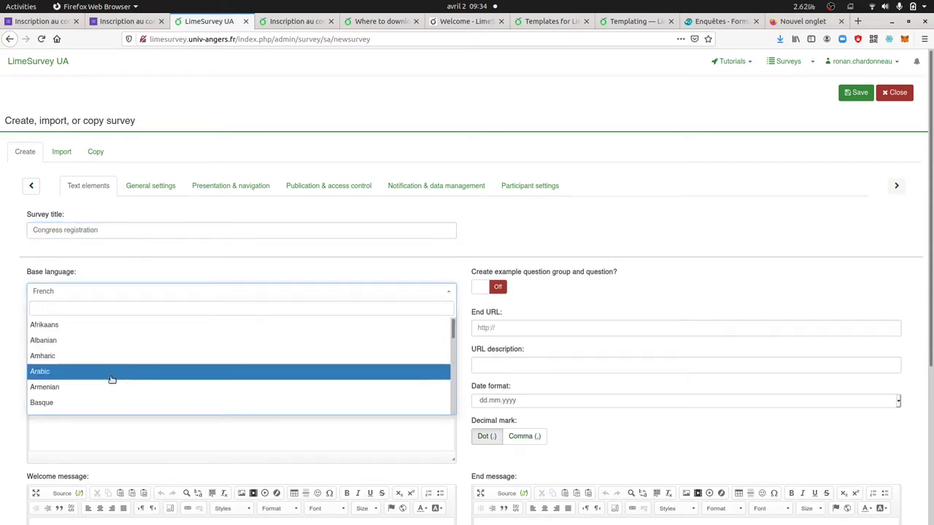
{"action": "scroll", "coordinate": [112, 380], "scroll_direction": "down", "scroll_amount": 4}
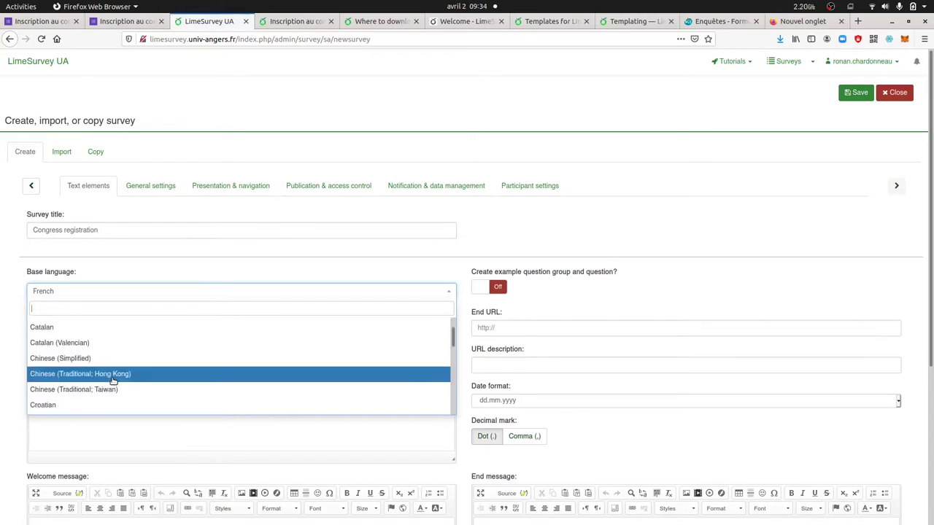
{"action": "scroll", "coordinate": [109, 379], "scroll_direction": "down", "scroll_amount": 5}
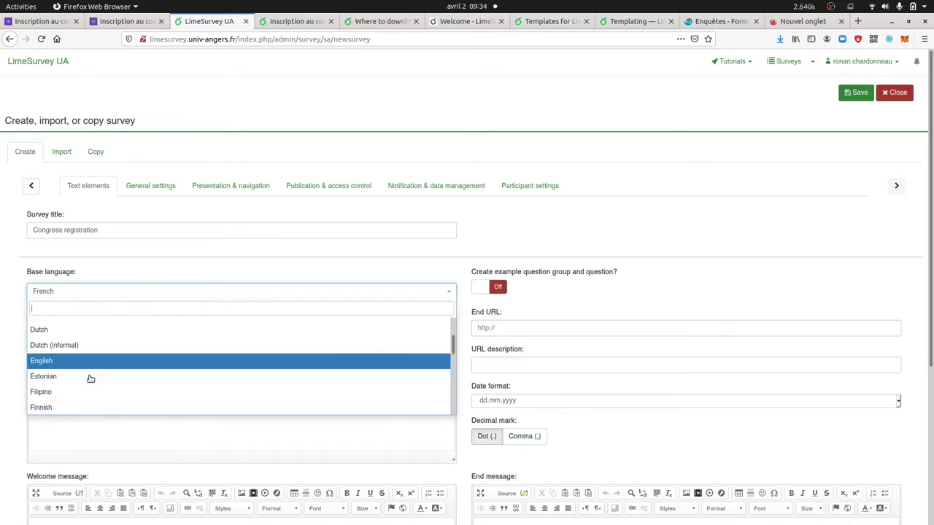
{"action": "left_click", "coordinate": [94, 363]}
{"action": "scroll", "coordinate": [303, 350], "scroll_direction": "down", "scroll_amount": 2}
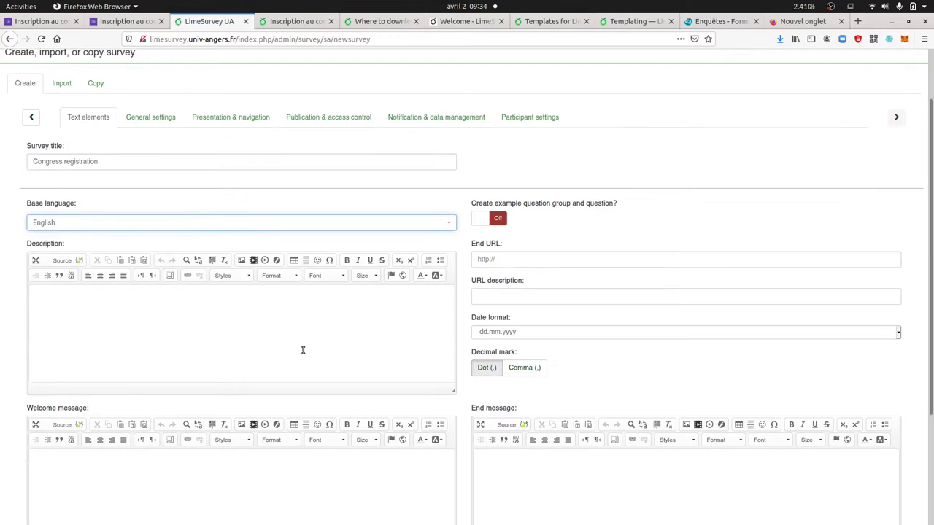
Copy the three event detail lines (dates, address, contact) from the Google Form.
{"action": "left_click", "coordinate": [119, 295]}
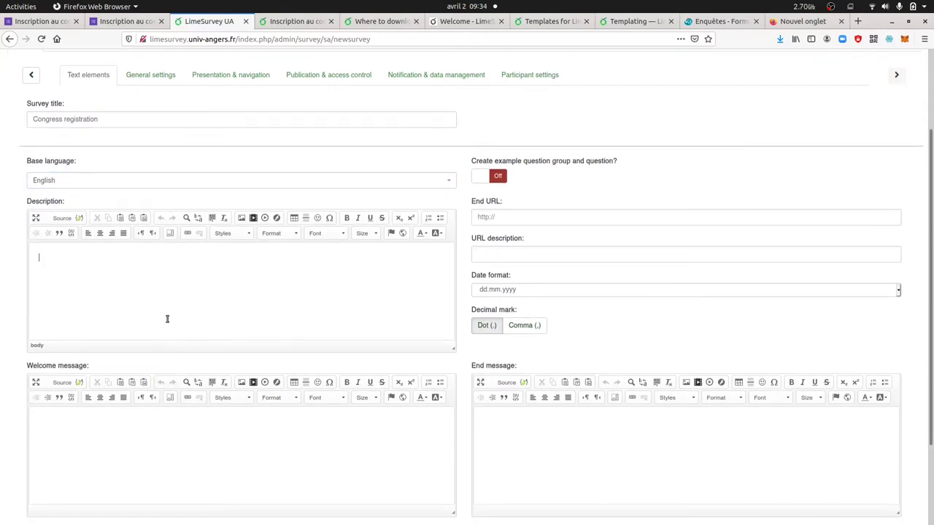
{"action": "scroll", "coordinate": [172, 307], "scroll_direction": "down", "scroll_amount": 3}
{"action": "left_click", "coordinate": [143, 359]}
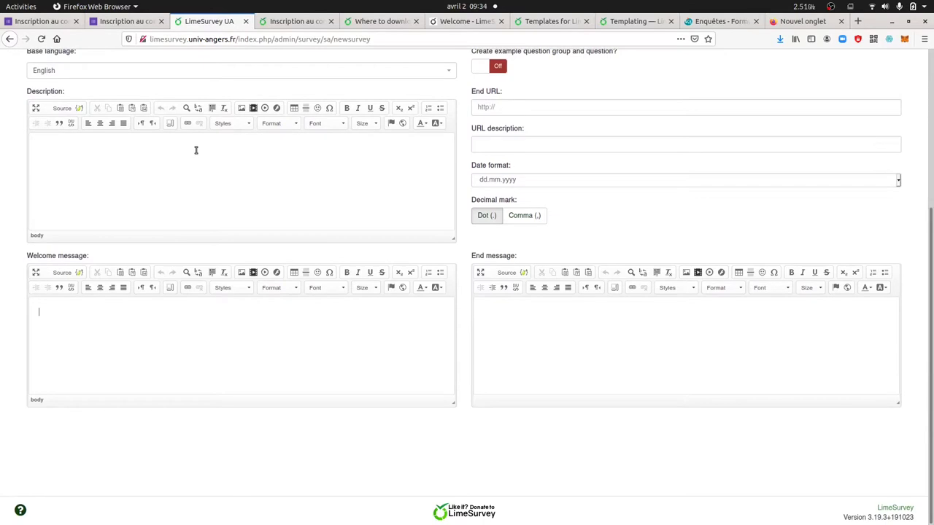
{"action": "left_click", "coordinate": [116, 24]}
{"action": "left_click", "coordinate": [317, 195]}
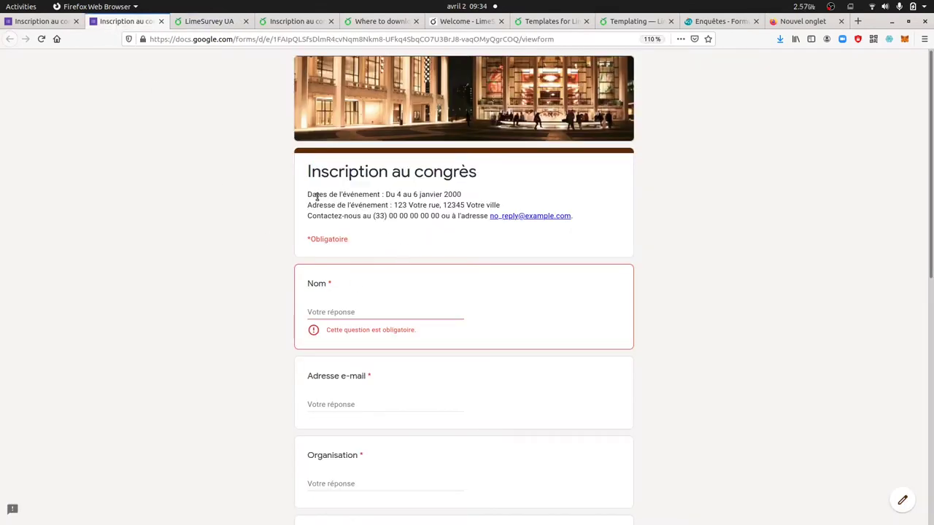
{"action": "left_click_drag", "start_coordinate": [308, 194], "coordinate": [574, 216]}
{"action": "key", "text": "ctrl+c"}
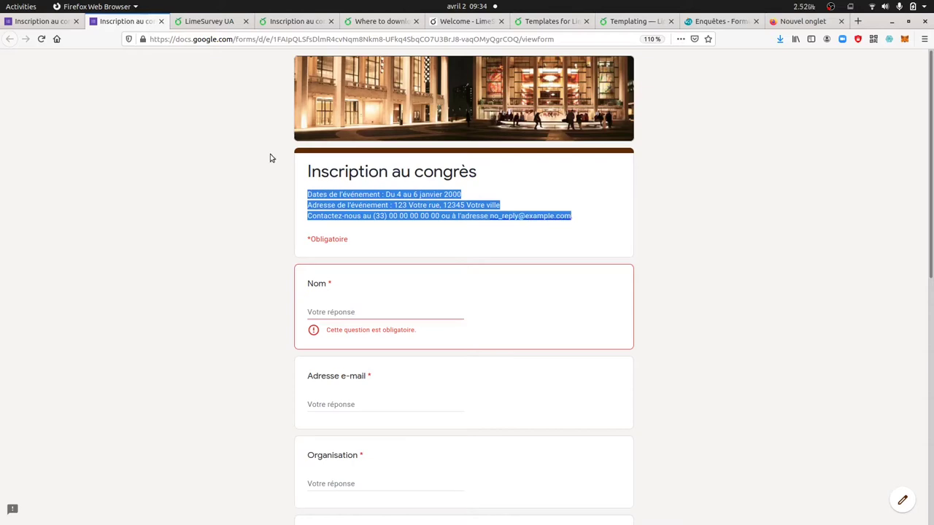
{"action": "left_click", "coordinate": [168, 121]}
{"action": "left_click", "coordinate": [207, 21]}
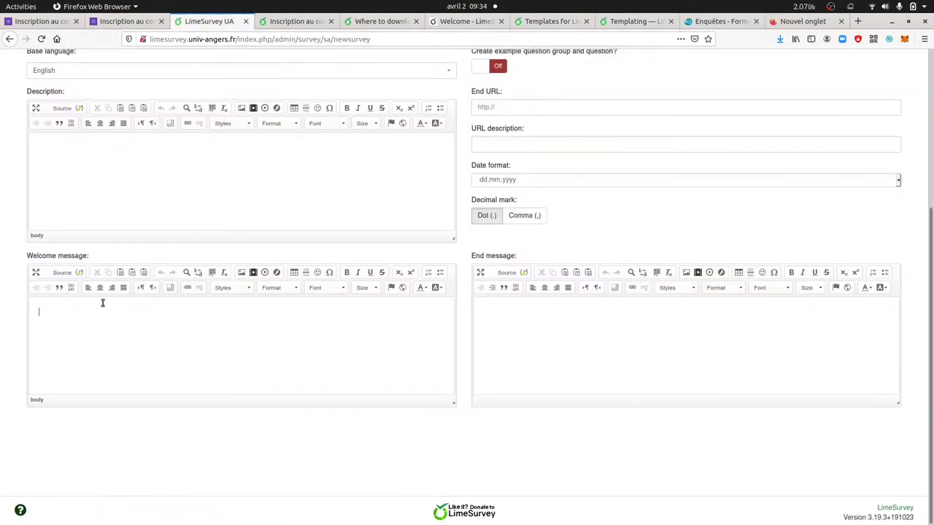
Paste the event dates (4 to 6 January 2000), venue address and contact details into the welcome message.
{"action": "left_click", "coordinate": [126, 21]}
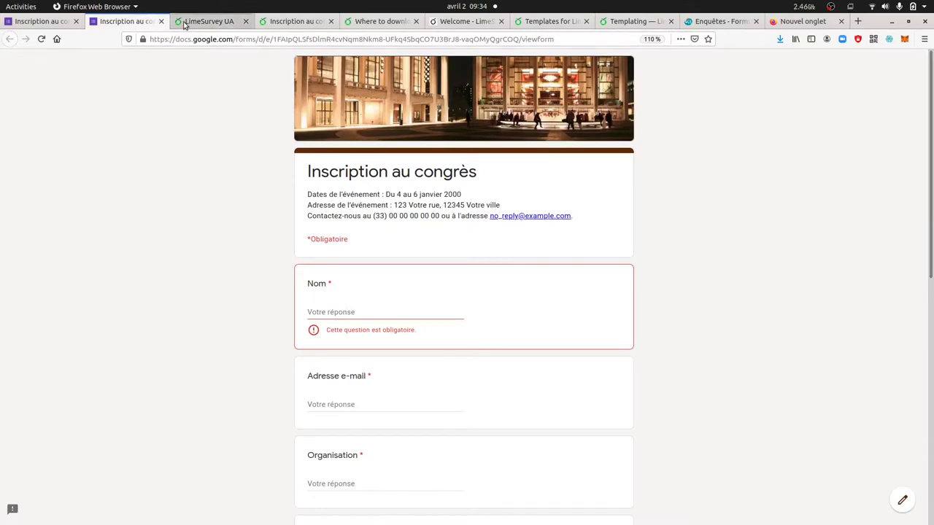
{"action": "left_click", "coordinate": [210, 21]}
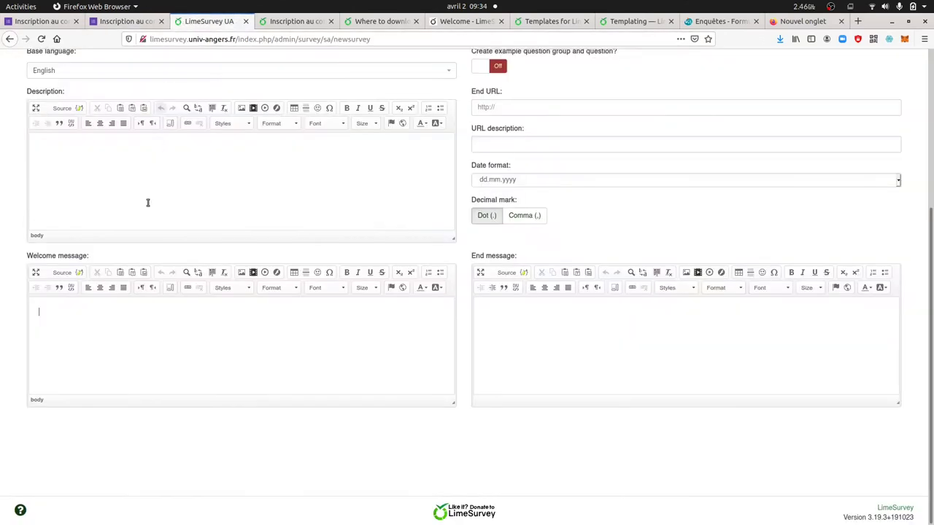
{"action": "left_click", "coordinate": [141, 337]}
{"action": "key", "text": "ctrl+v"}
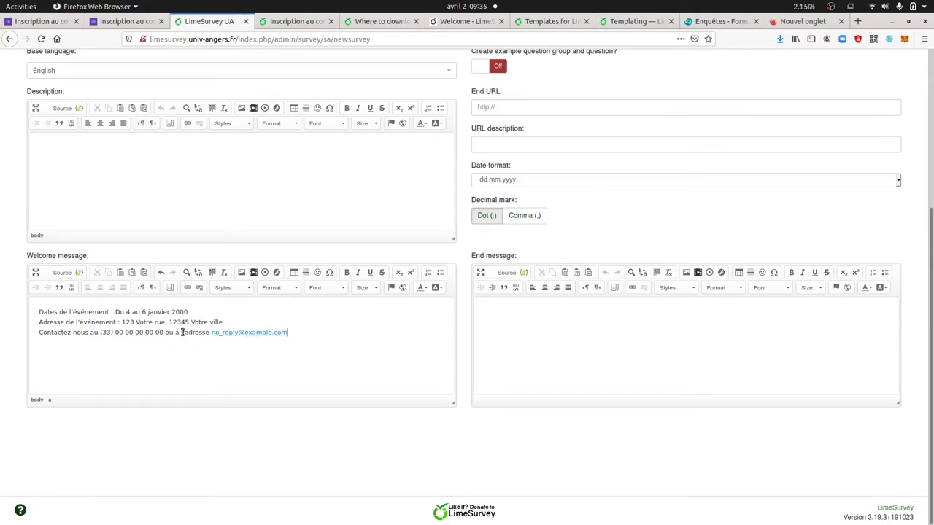
{"action": "scroll", "coordinate": [296, 353], "scroll_direction": "up", "scroll_amount": 5}
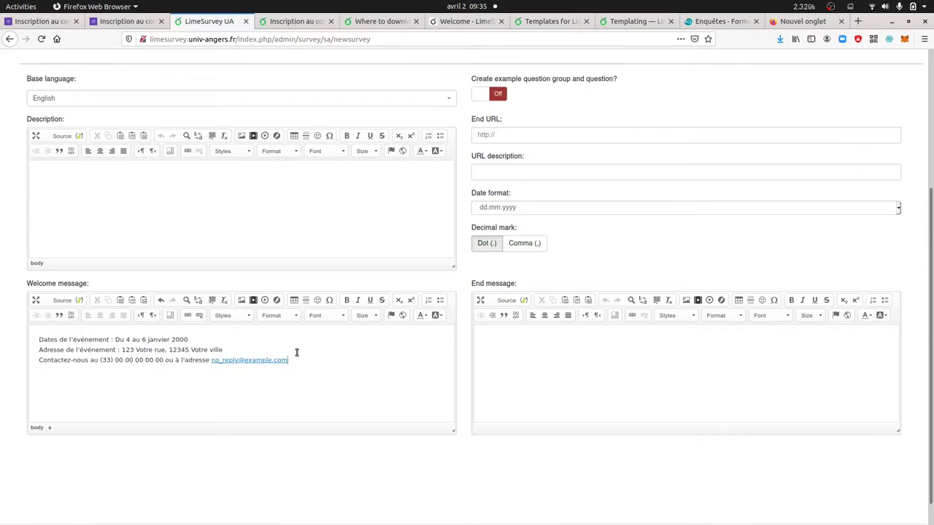
{"action": "scroll", "coordinate": [296, 355], "scroll_direction": "up", "scroll_amount": 3}
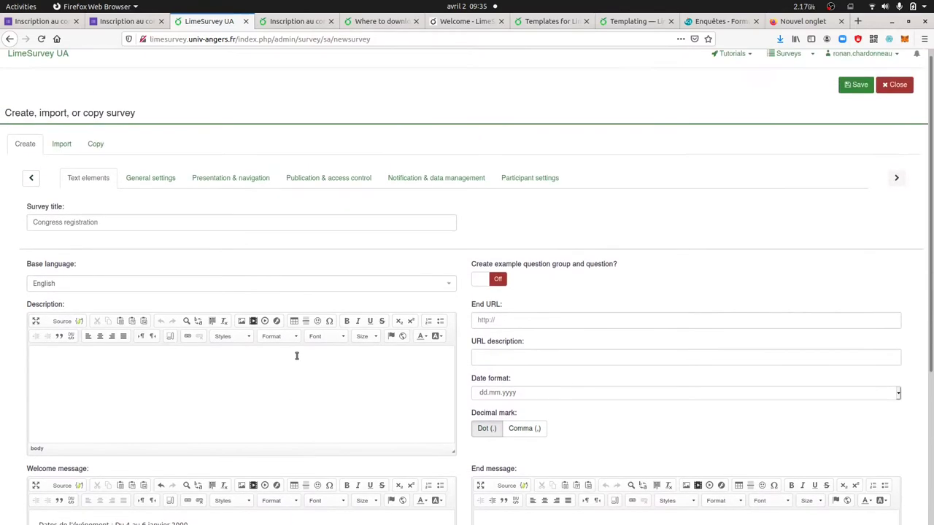
{"action": "scroll", "coordinate": [391, 371], "scroll_direction": "down", "scroll_amount": 5}
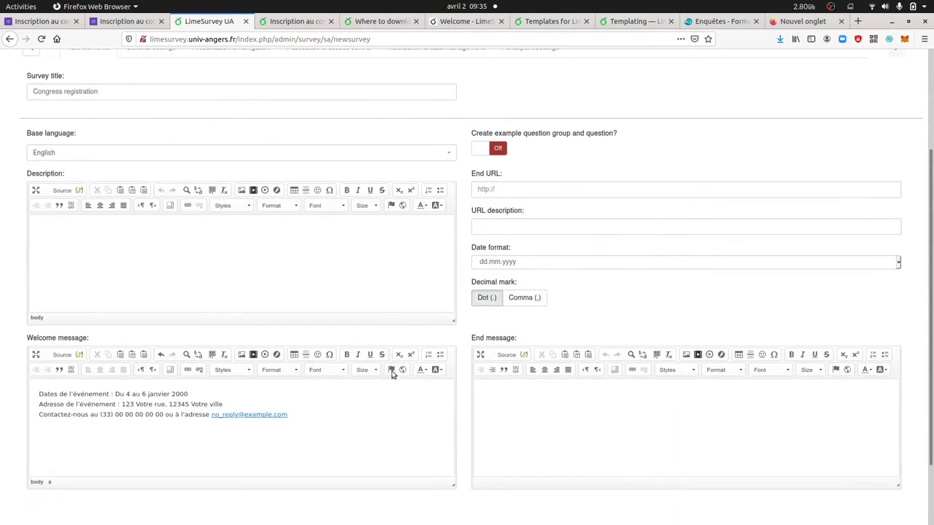
{"action": "scroll", "coordinate": [409, 364], "scroll_direction": "up", "scroll_amount": 5}
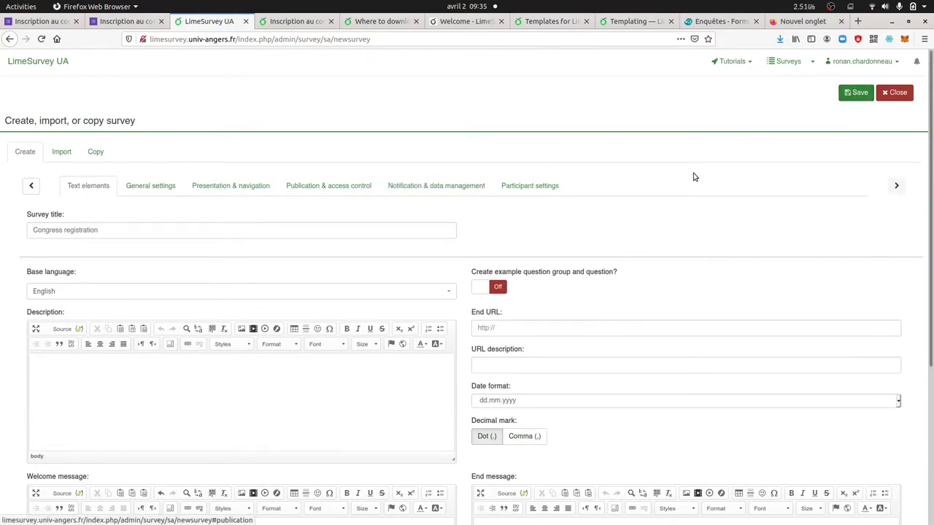
Save the survey as ID 573894 and view its empty question and question group lists.
{"action": "left_click", "coordinate": [855, 92]}
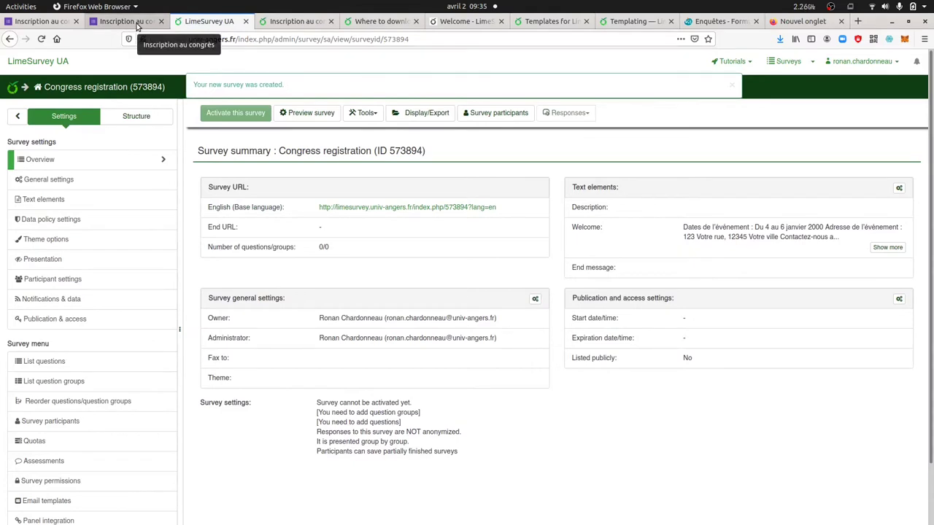
{"action": "left_click", "coordinate": [136, 26]}
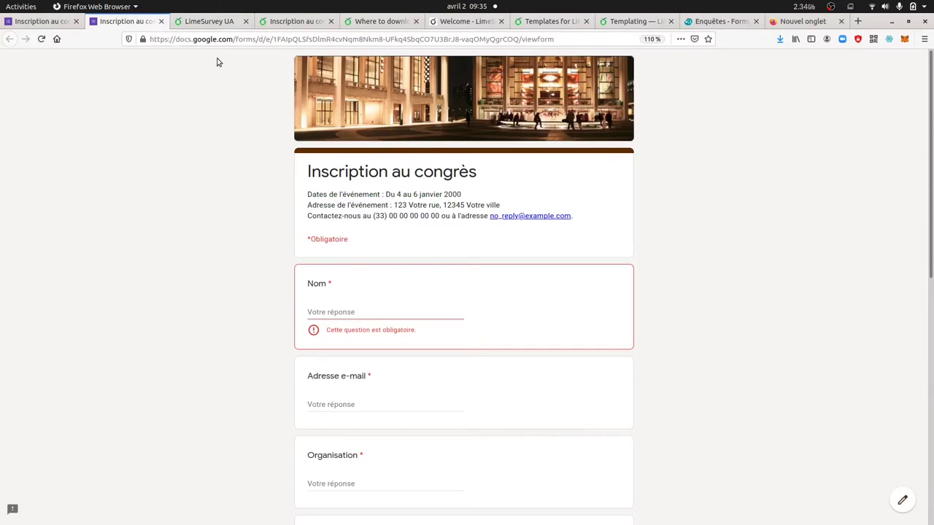
{"action": "left_click", "coordinate": [209, 24]}
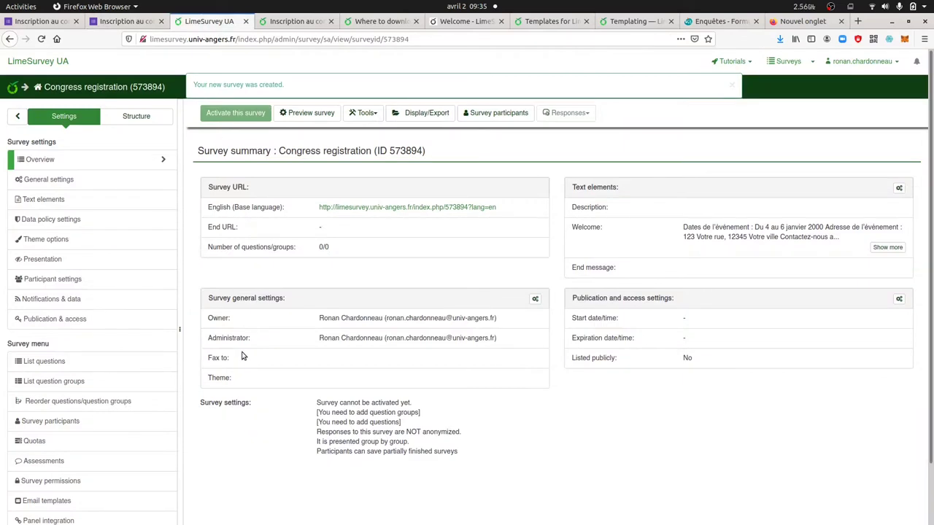
{"action": "left_click", "coordinate": [55, 362]}
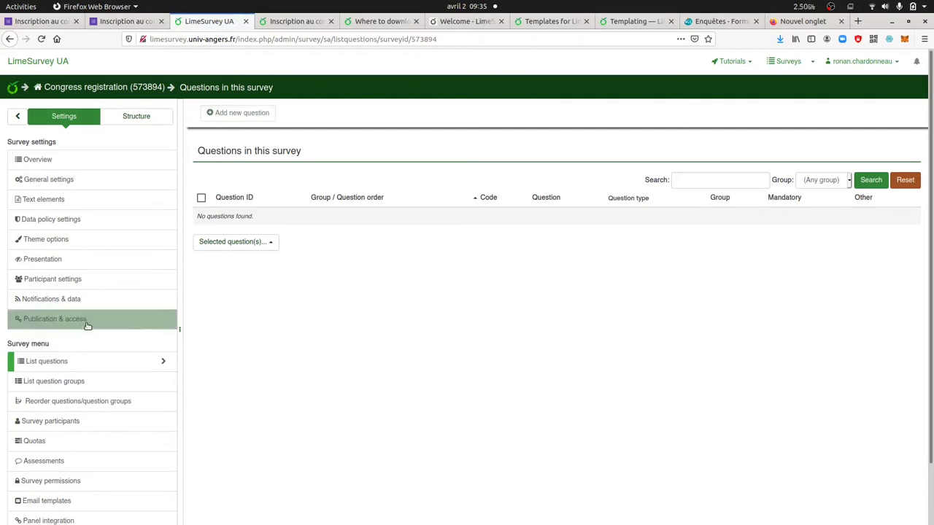
{"action": "left_click", "coordinate": [63, 383]}
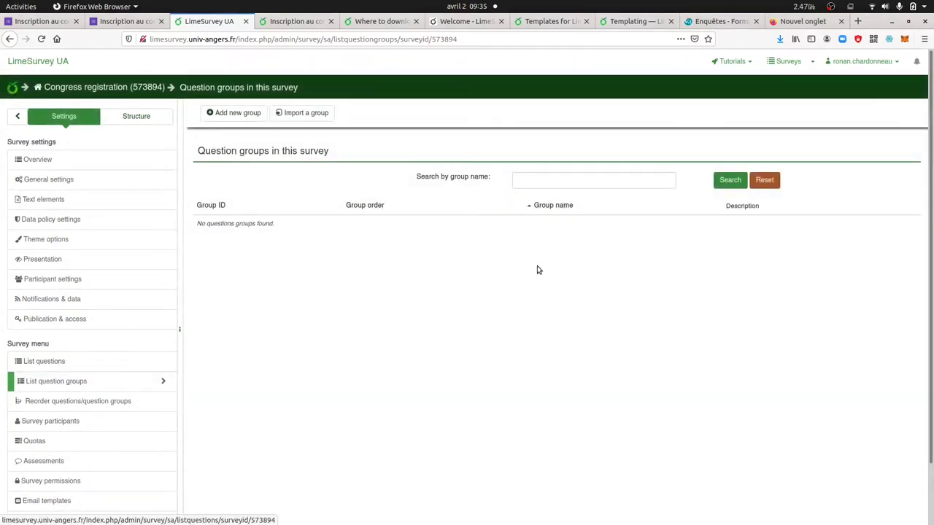
Open a new question group form for survey 573894 and enter 'Questions' as its title.
{"action": "left_click", "coordinate": [240, 114]}
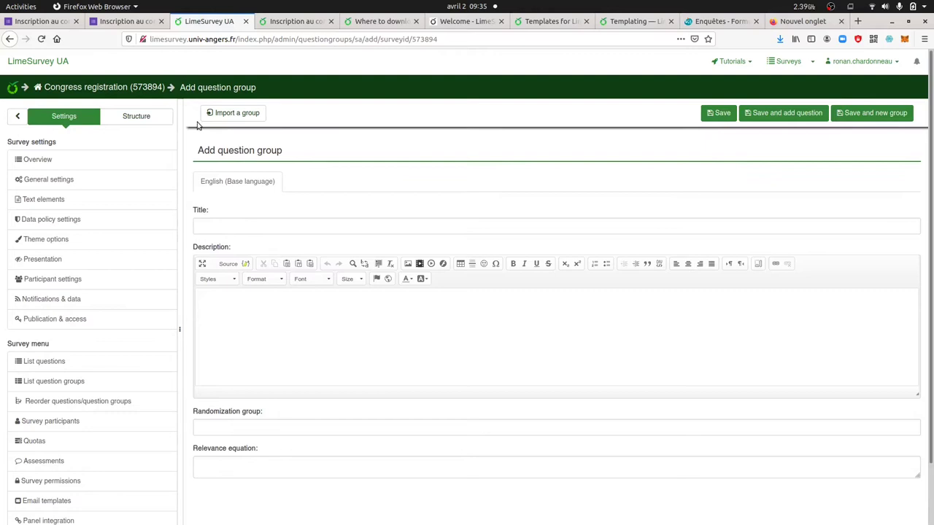
{"action": "left_click", "coordinate": [145, 26]}
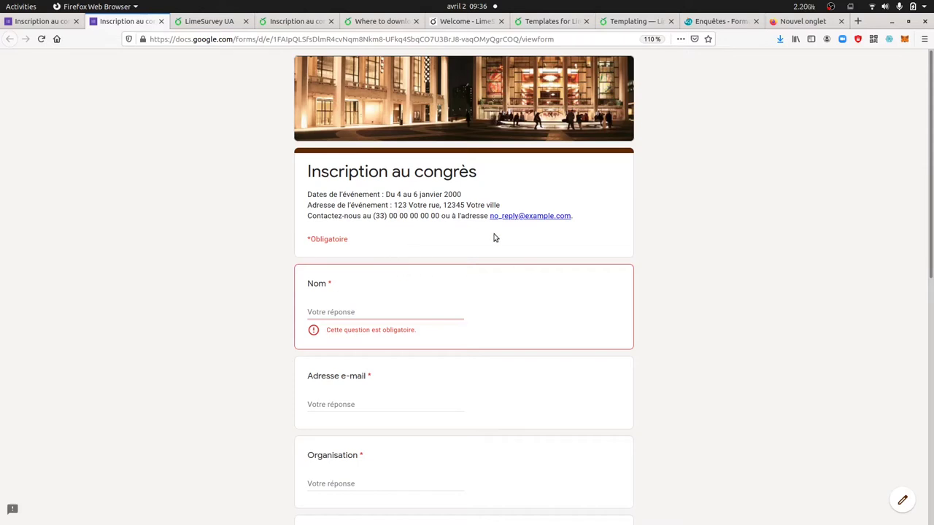
{"action": "left_click", "coordinate": [198, 21]}
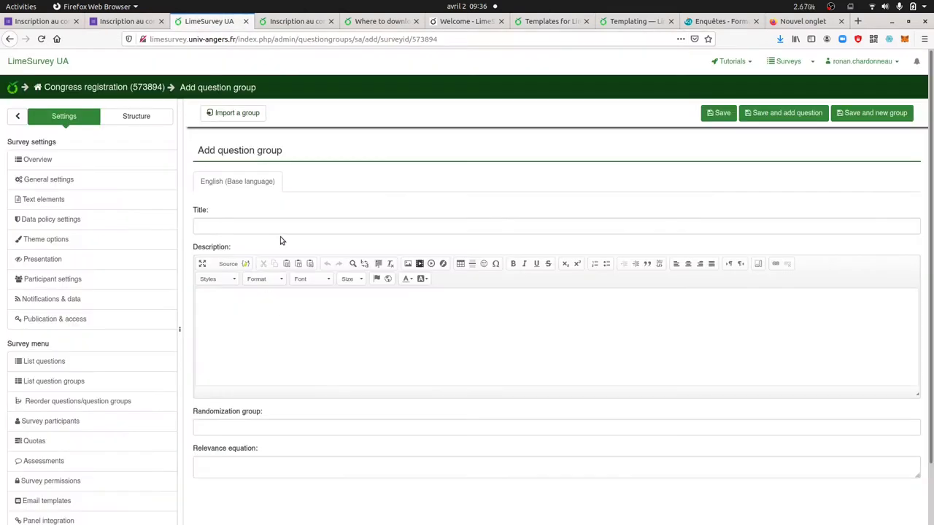
{"action": "left_click", "coordinate": [288, 230]}
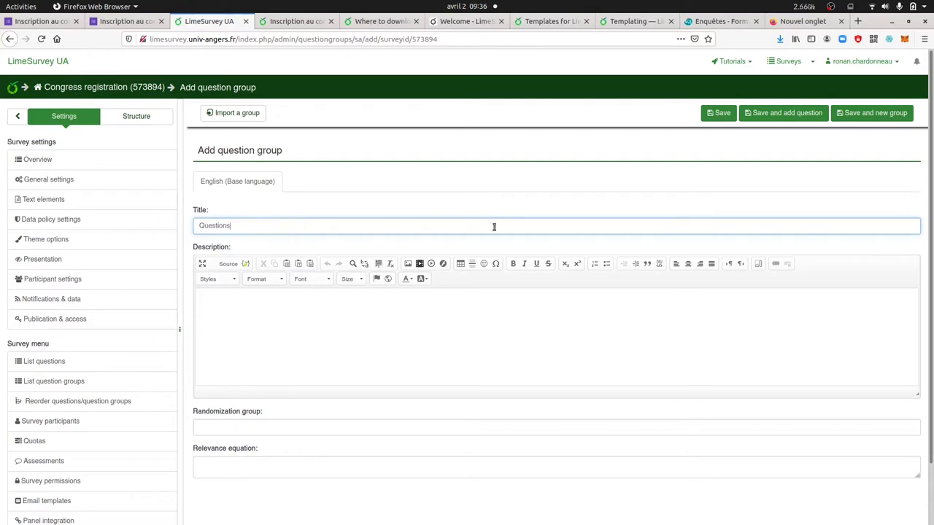
Save the Questions group and enter question code A01 with text 'Name'.
{"action": "left_click", "coordinate": [752, 111]}
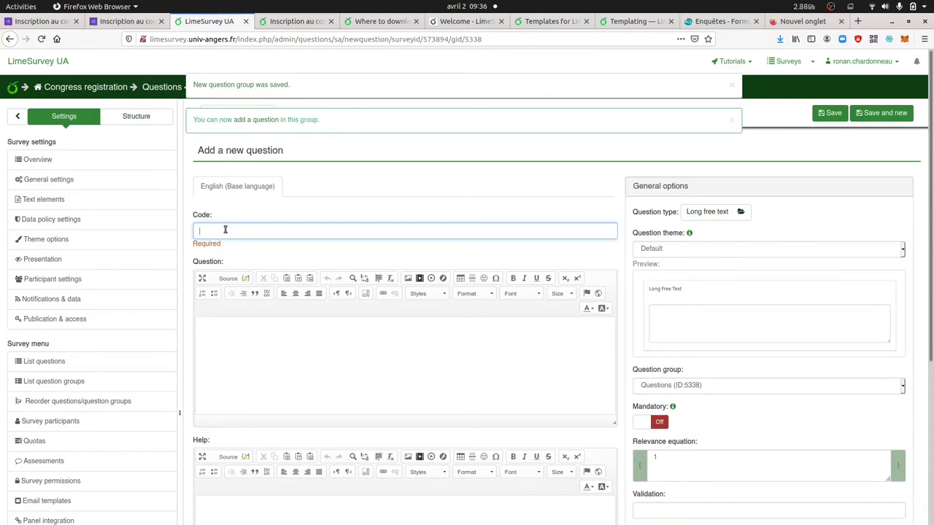
{"action": "type", "text": "A"}
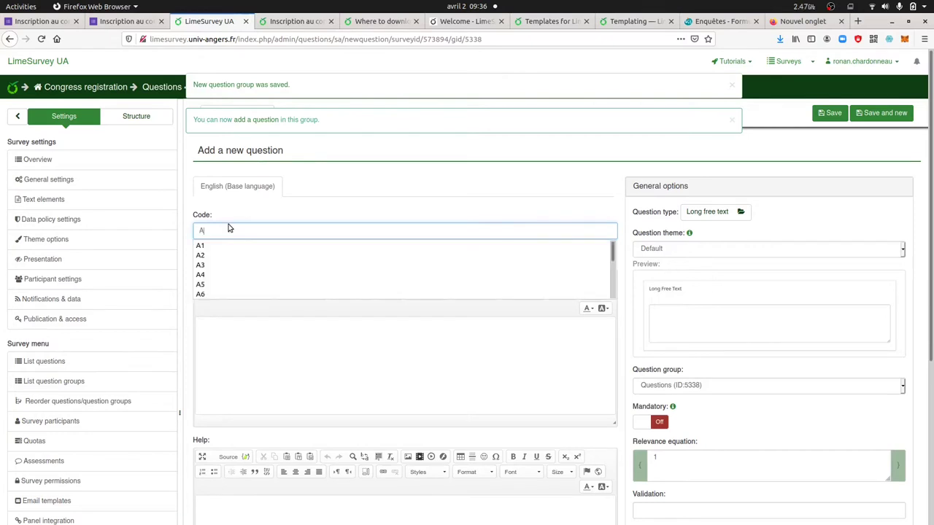
{"action": "type", "text": "01"}
{"action": "left_click", "coordinate": [254, 208]}
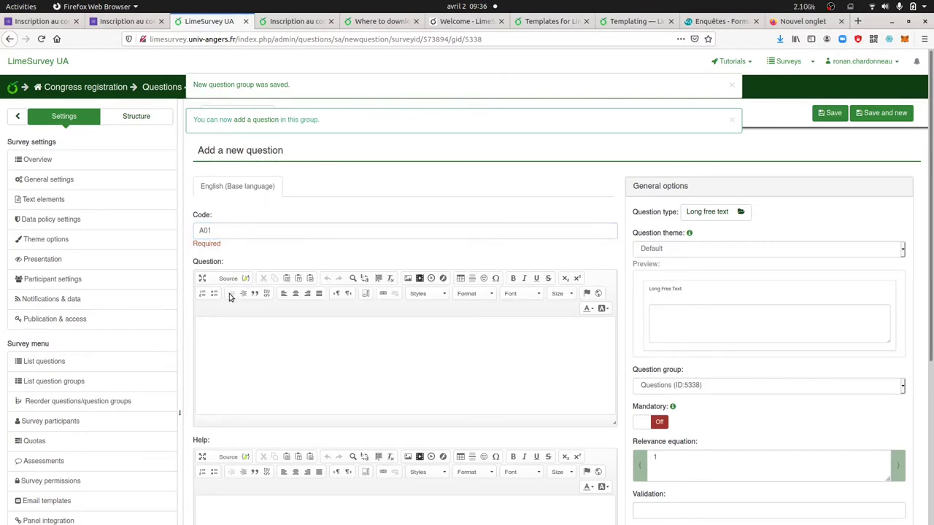
{"action": "left_click", "coordinate": [231, 322]}
{"action": "key", "text": "ctrl+Page_Up"}
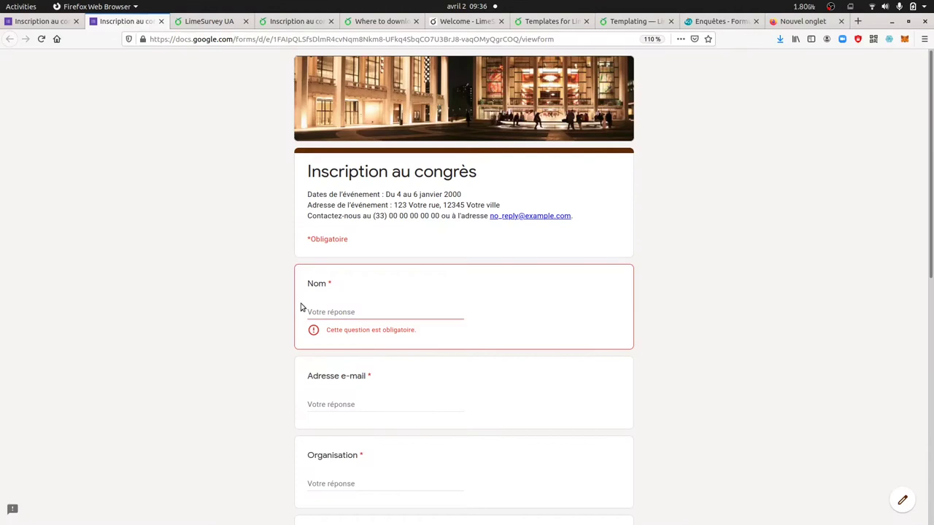
{"action": "left_click", "coordinate": [209, 22]}
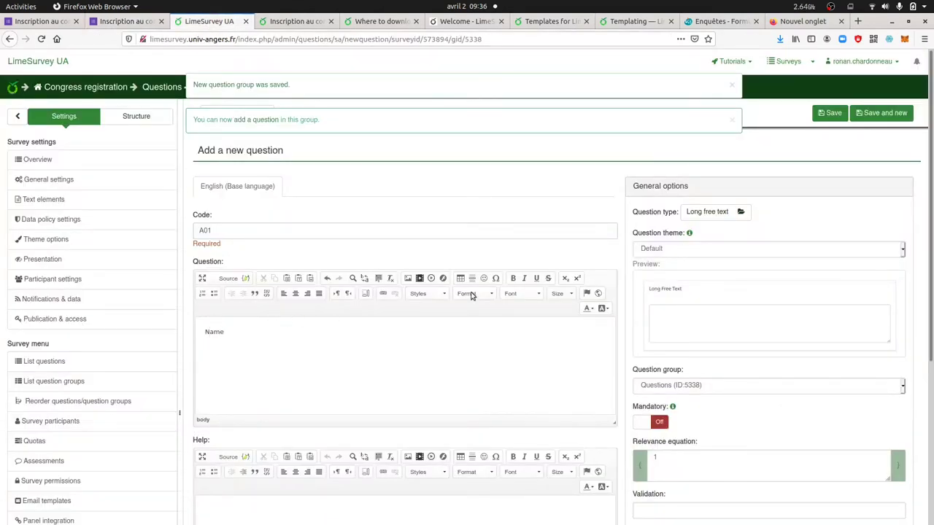
Set question A01's type to Short free text.
{"action": "left_click", "coordinate": [719, 212]}
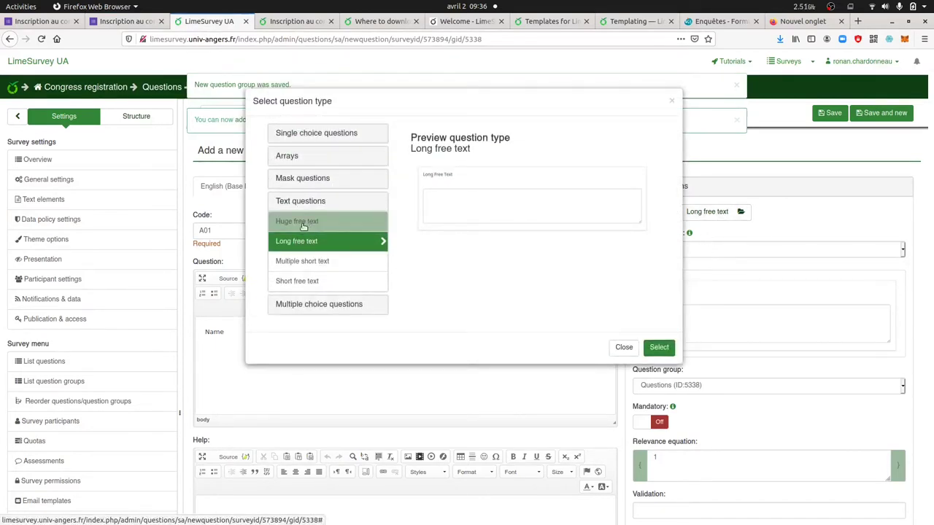
{"action": "left_click", "coordinate": [299, 284]}
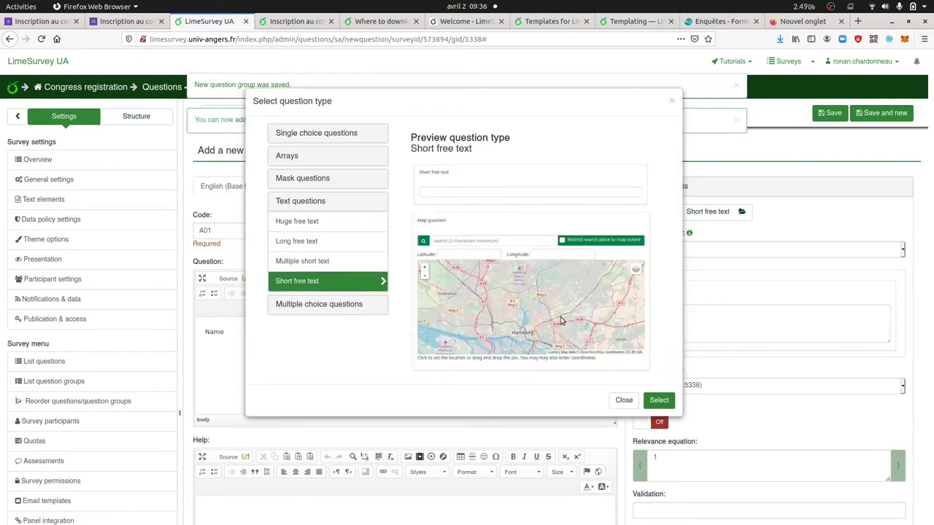
{"action": "left_click", "coordinate": [658, 400]}
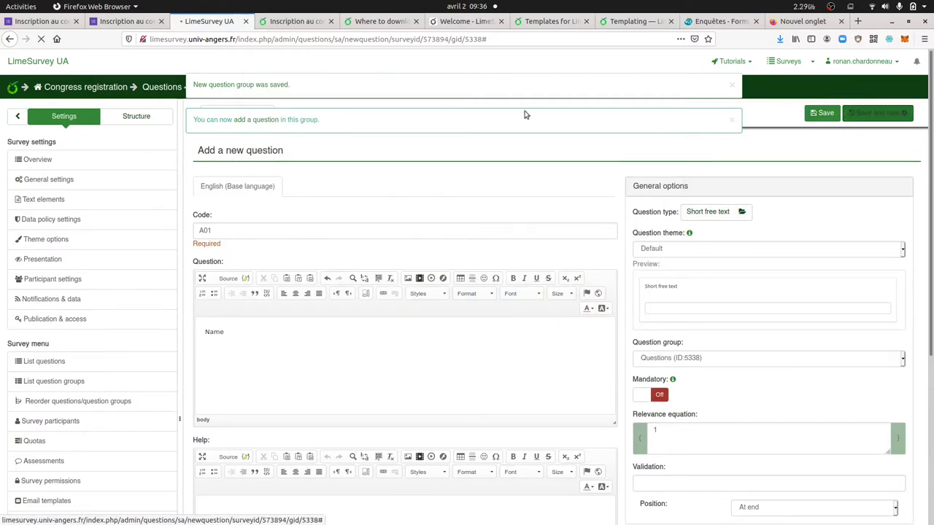
{"action": "left_click", "coordinate": [130, 23]}
{"action": "scroll", "coordinate": [340, 325], "scroll_direction": "down", "scroll_amount": 3}
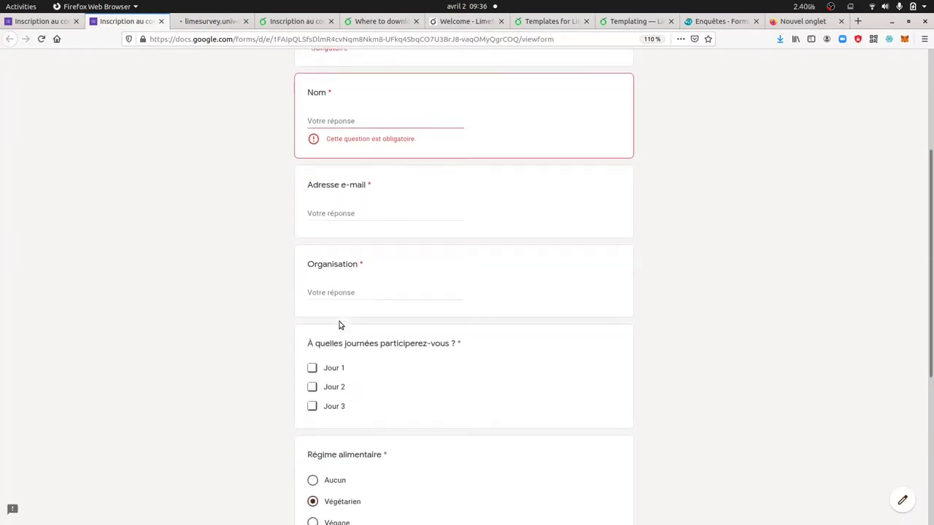
{"action": "left_click", "coordinate": [217, 26]}
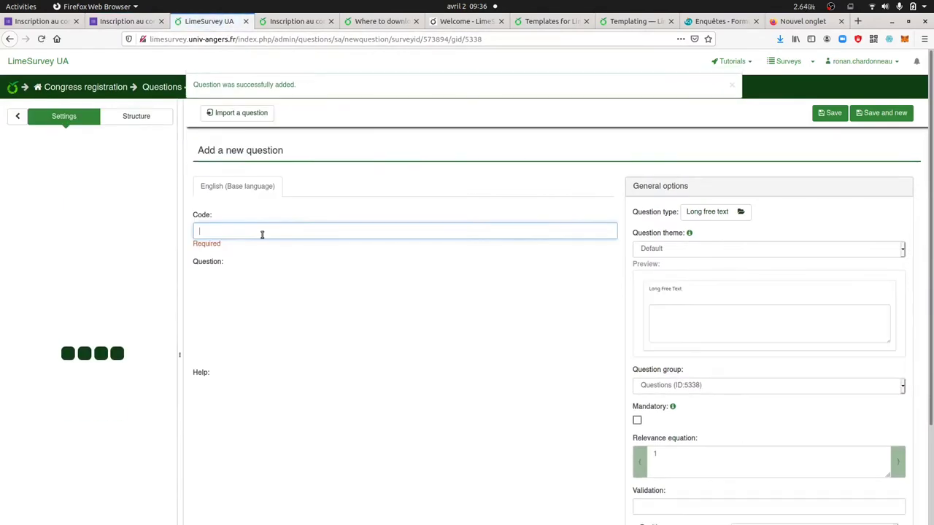
Enter question A02 with text 'E-mail' and make it mandatory.
{"action": "left_click", "coordinate": [265, 232]}
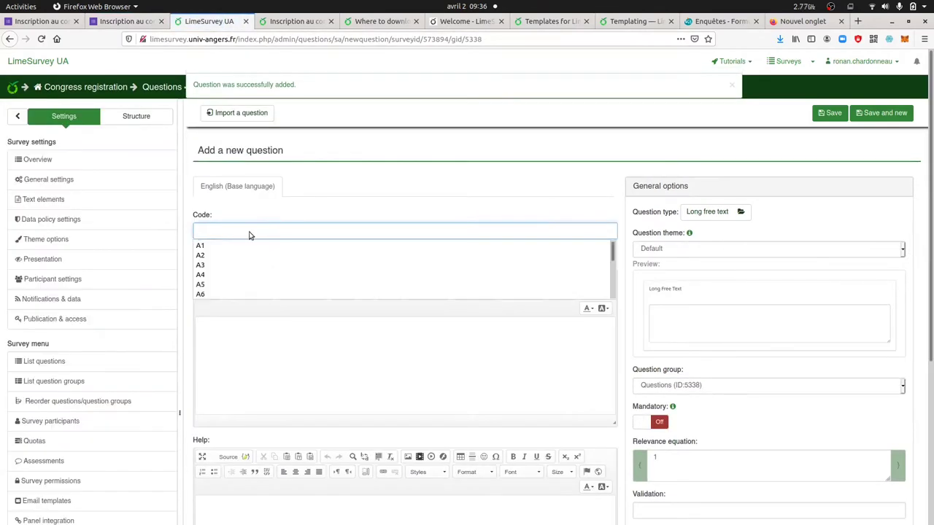
{"action": "type", "text": "A02"}
{"action": "left_click", "coordinate": [277, 360]}
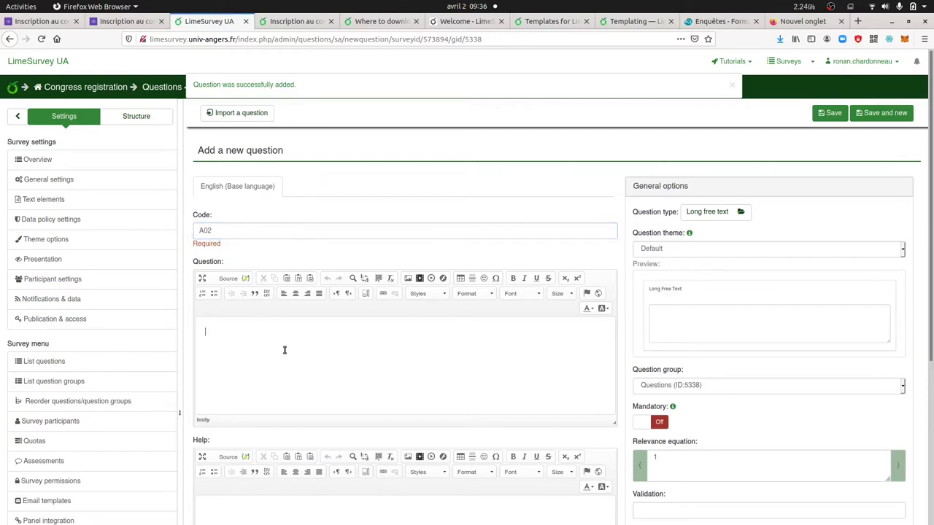
{"action": "type", "text": "E-mail"}
{"action": "scroll", "coordinate": [550, 321], "scroll_direction": "down", "scroll_amount": 3}
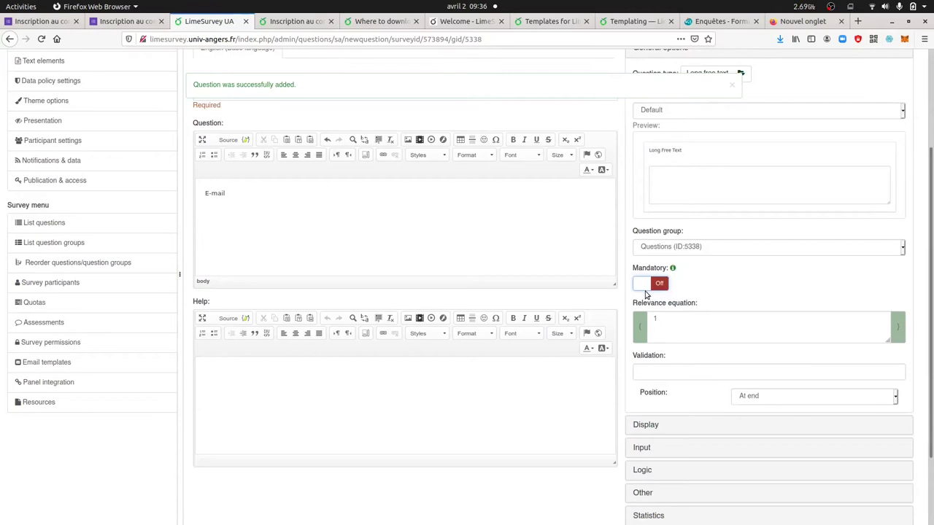
{"action": "left_click", "coordinate": [645, 284]}
{"action": "scroll", "coordinate": [667, 305], "scroll_direction": "up", "scroll_amount": 3}
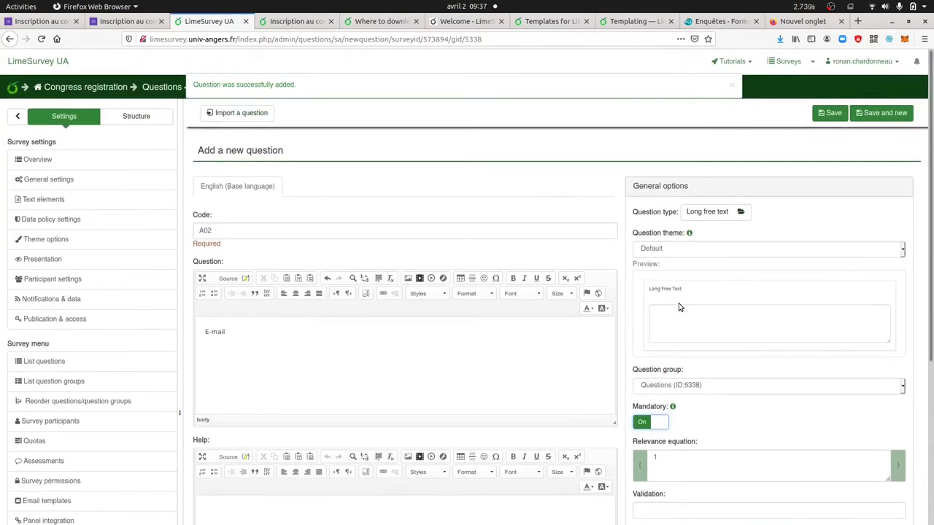
Make A02 a Short free text question and save it, starting a new question.
{"action": "left_click", "coordinate": [713, 213]}
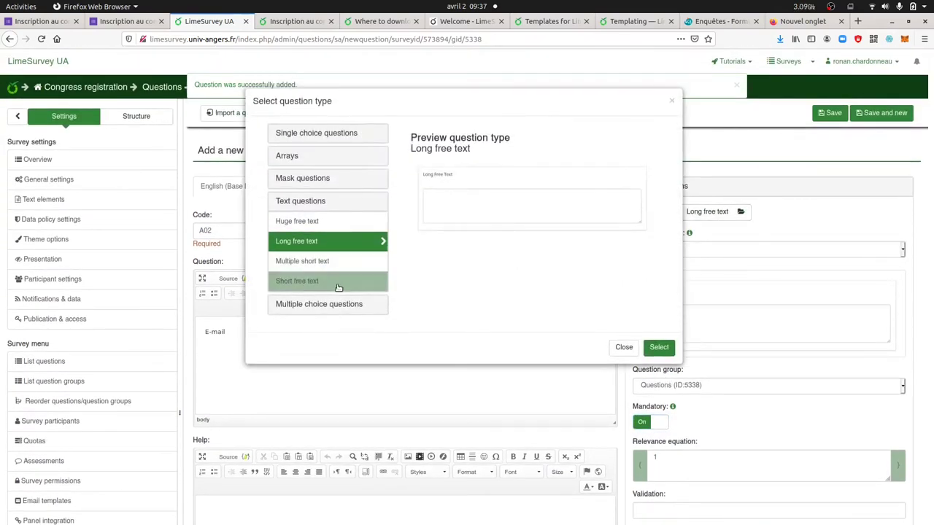
{"action": "left_click", "coordinate": [336, 283]}
{"action": "left_click", "coordinate": [659, 400]}
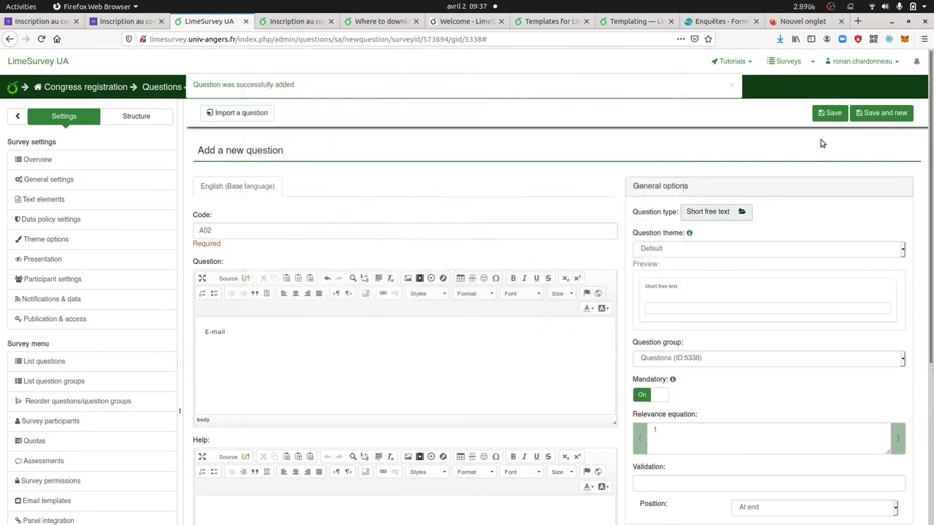
{"action": "left_click", "coordinate": [876, 115]}
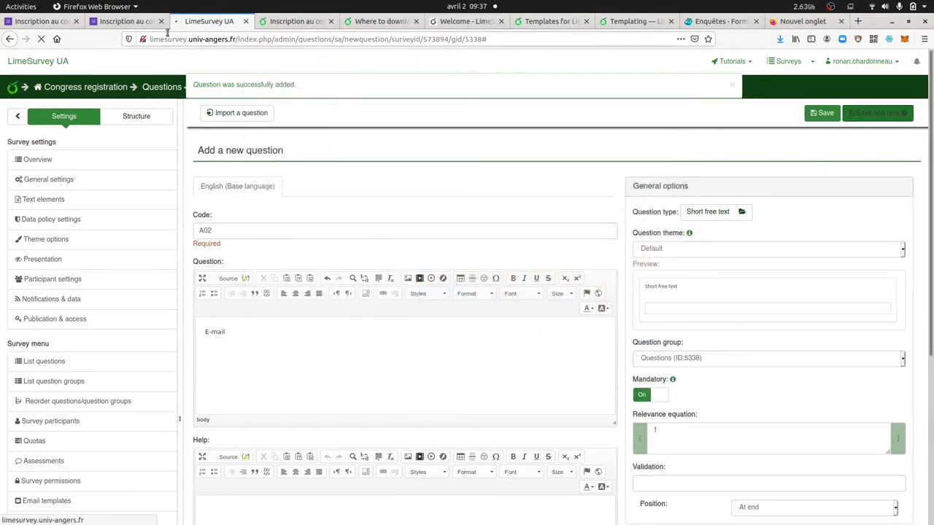
{"action": "left_click", "coordinate": [142, 24]}
{"action": "scroll", "coordinate": [296, 277], "scroll_direction": "down", "scroll_amount": 2}
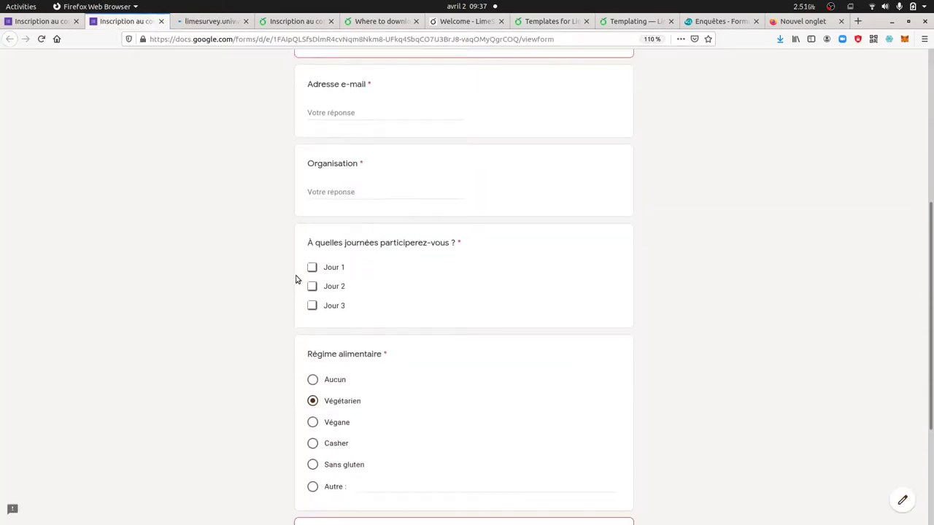
Enter question A03 with text 'Organization' and make it mandatory.
{"action": "left_click", "coordinate": [195, 23]}
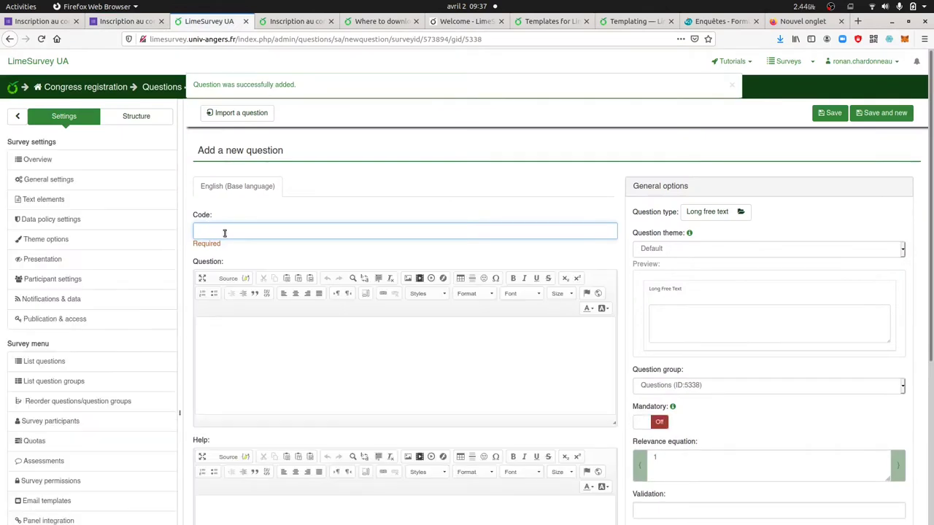
{"action": "type", "text": "A03"}
{"action": "left_click", "coordinate": [238, 338]}
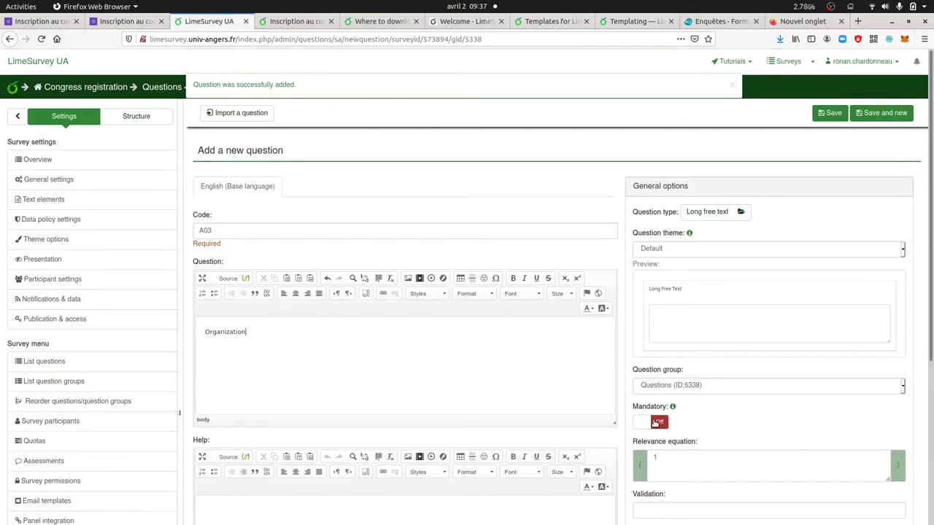
{"action": "left_click", "coordinate": [656, 423]}
Make A03 a Short free text question and save it, starting a new question.
{"action": "left_click", "coordinate": [703, 213]}
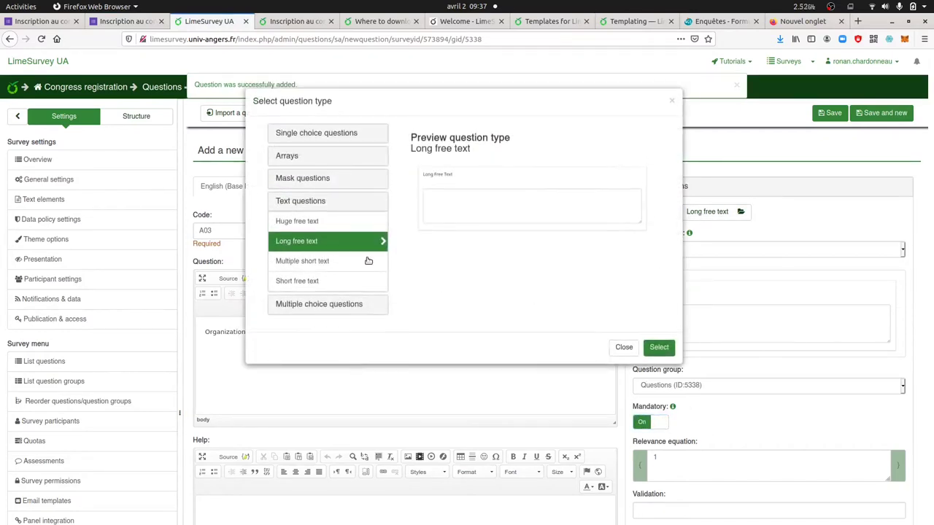
{"action": "left_click", "coordinate": [328, 281]}
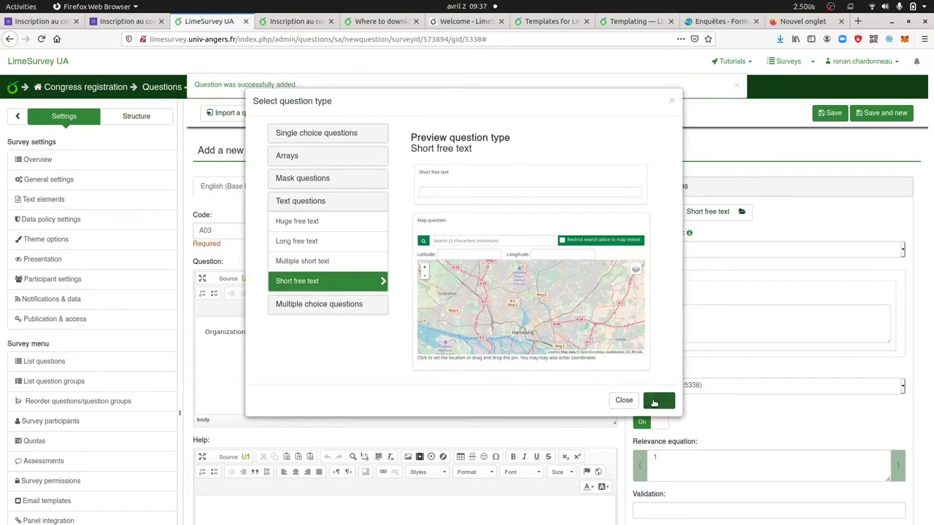
{"action": "left_click", "coordinate": [654, 402]}
{"action": "left_click", "coordinate": [883, 114]}
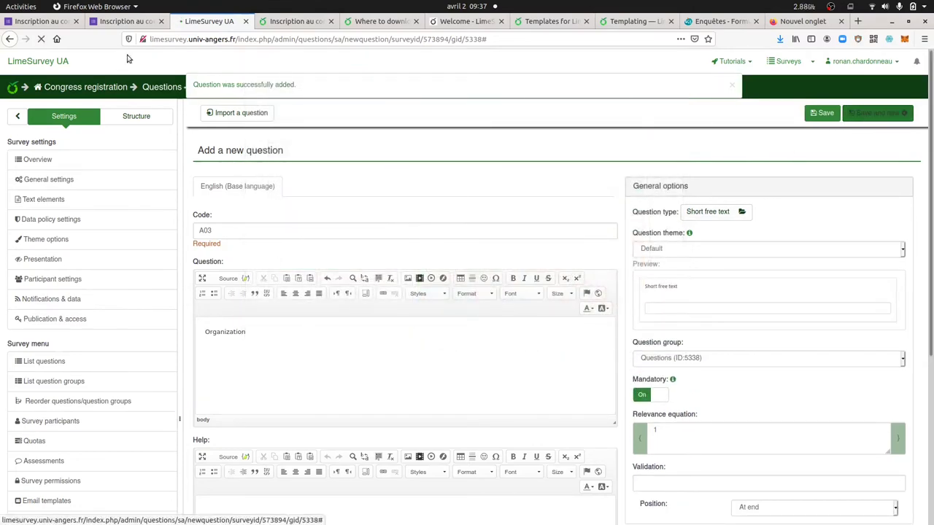
{"action": "left_click", "coordinate": [128, 21]}
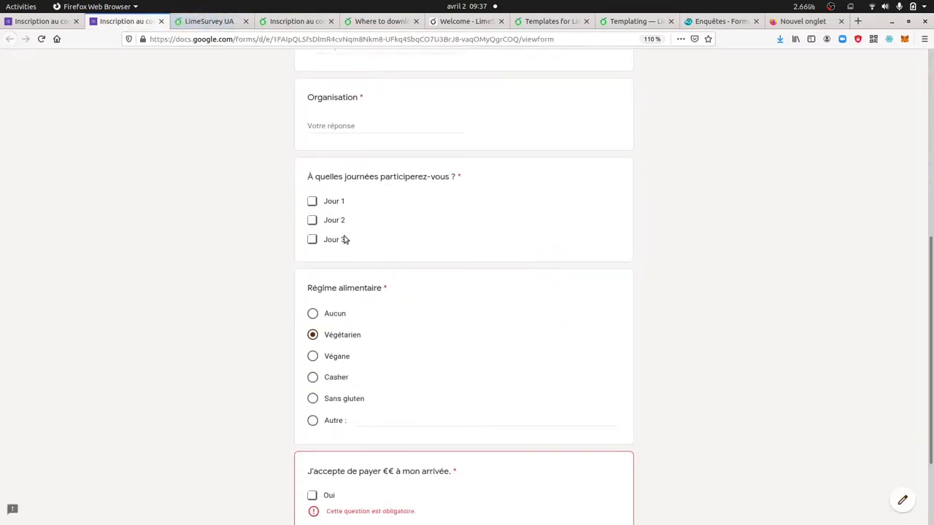
{"action": "scroll", "coordinate": [346, 240], "scroll_direction": "down", "scroll_amount": 2}
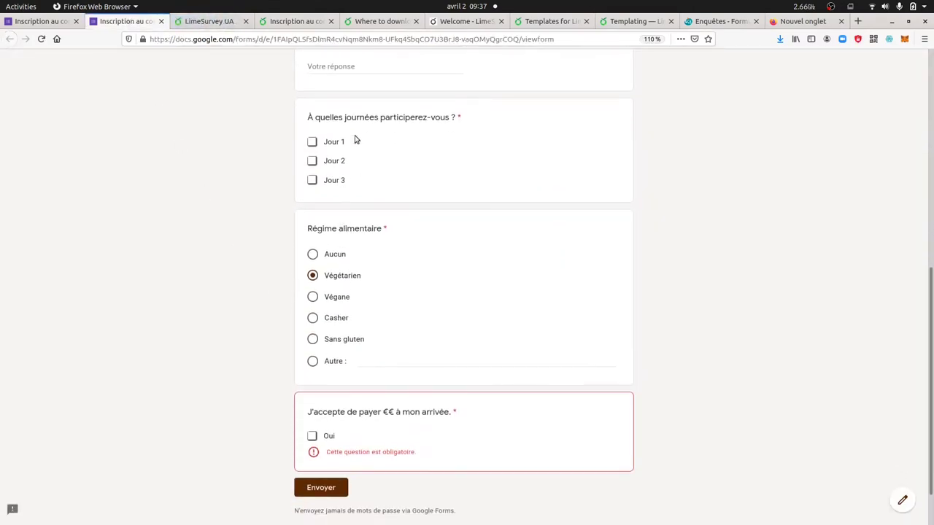
Start new question A04 with the text 'Which day would you attend'.
{"action": "left_click", "coordinate": [210, 21]}
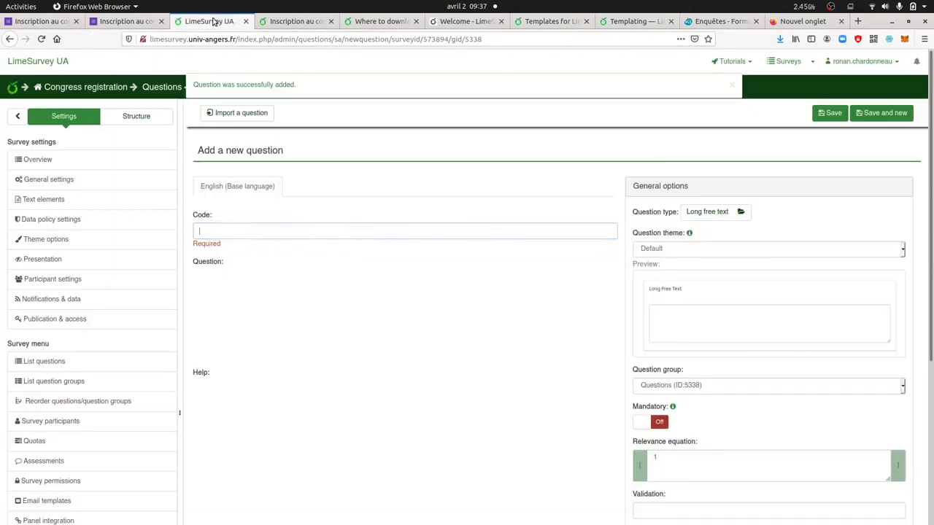
{"action": "left_click", "coordinate": [323, 235]}
{"action": "type", "text": "A"}
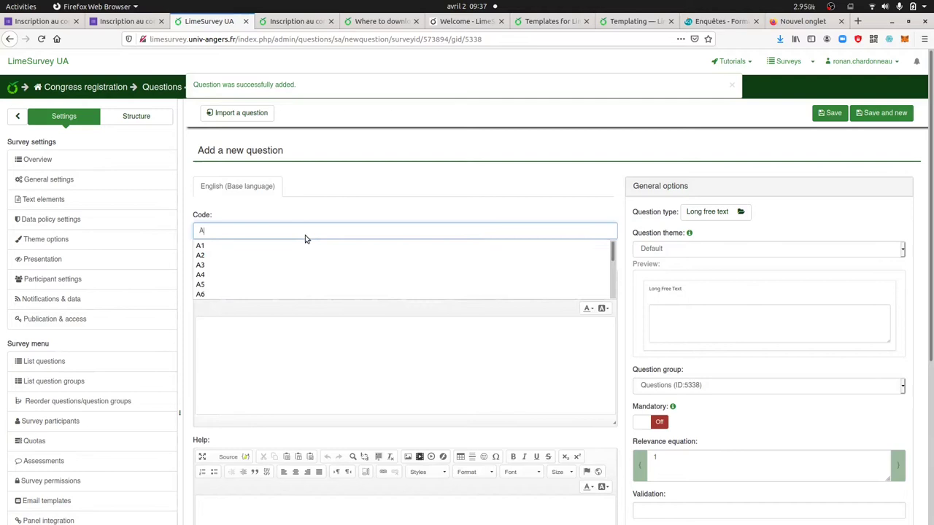
{"action": "type", "text": "04"}
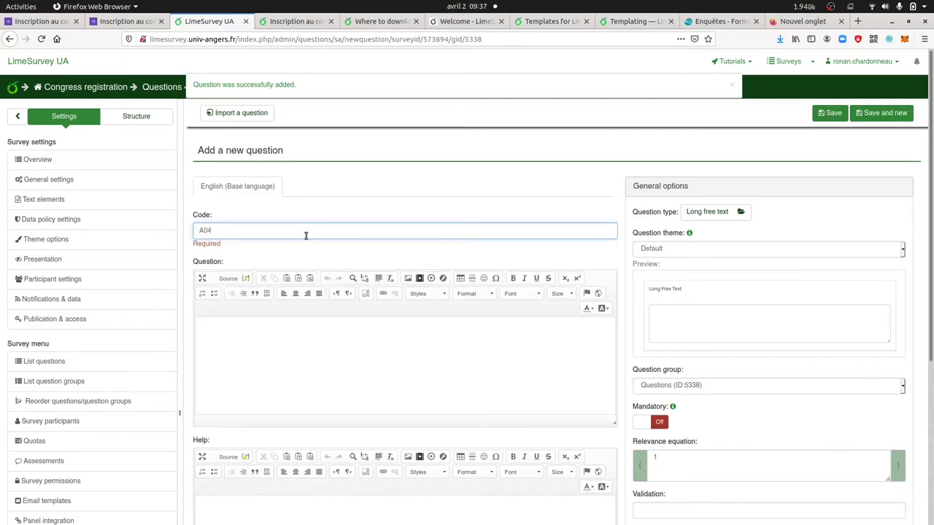
{"action": "left_click", "coordinate": [295, 353]}
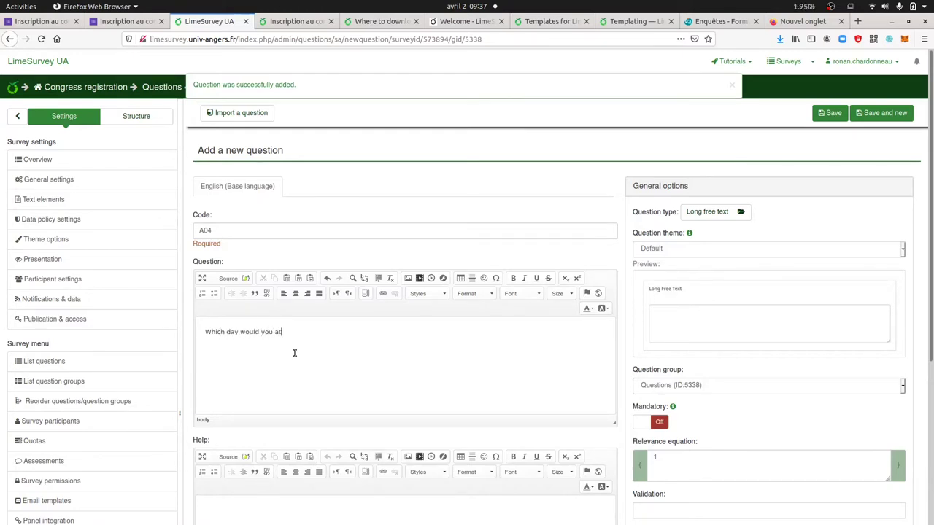
Set A04's question type to plain Multiple choice.
{"action": "left_click", "coordinate": [695, 212]}
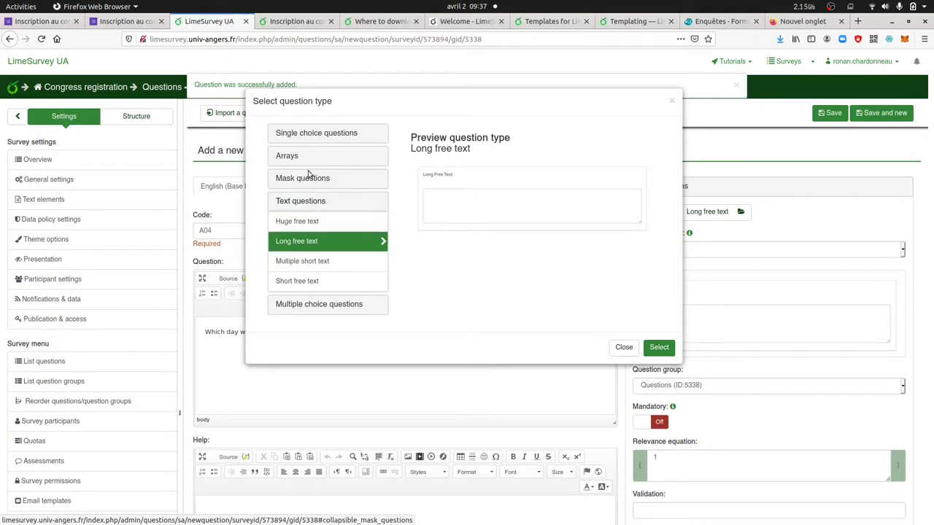
{"action": "left_click", "coordinate": [300, 137]}
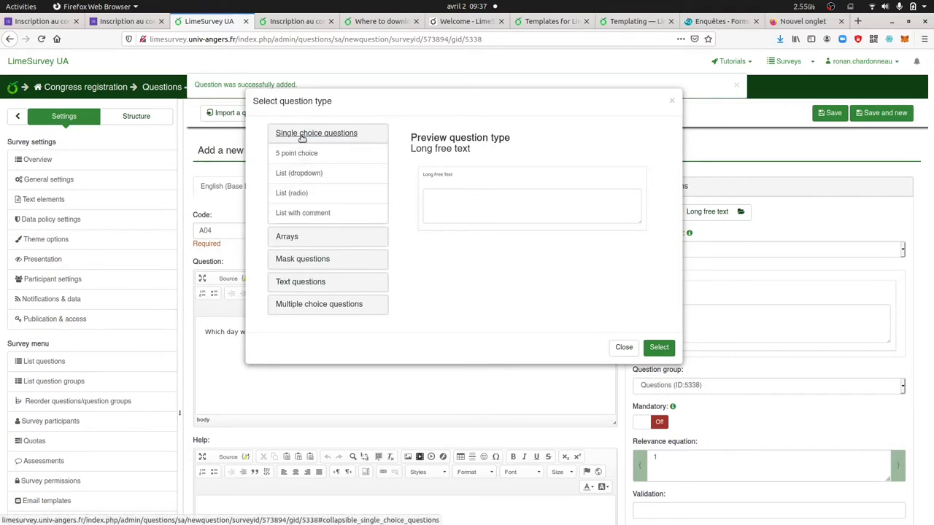
{"action": "left_click", "coordinate": [298, 235]}
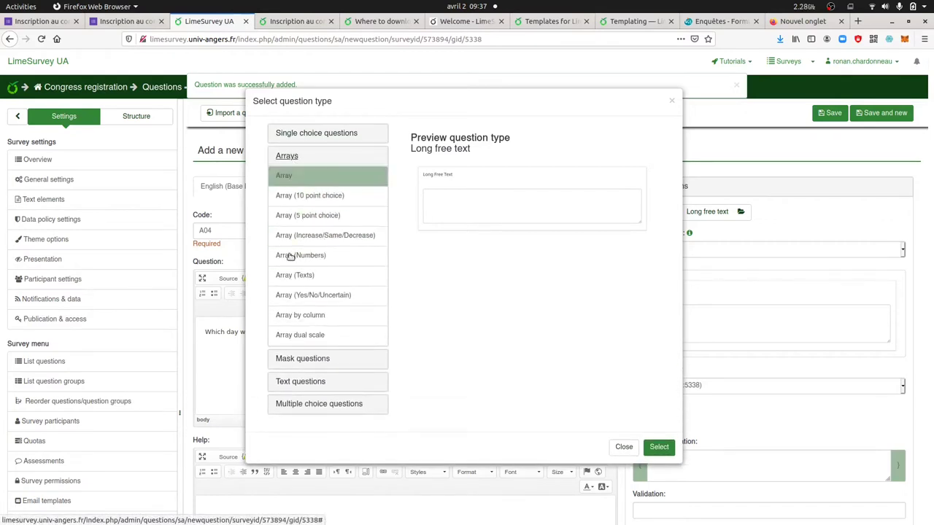
{"action": "left_click", "coordinate": [297, 357]}
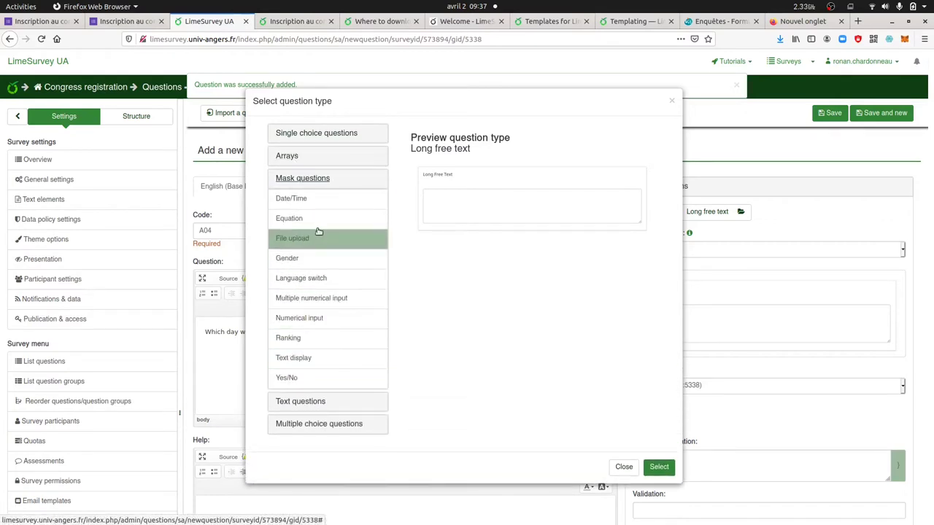
{"action": "left_click", "coordinate": [299, 181]}
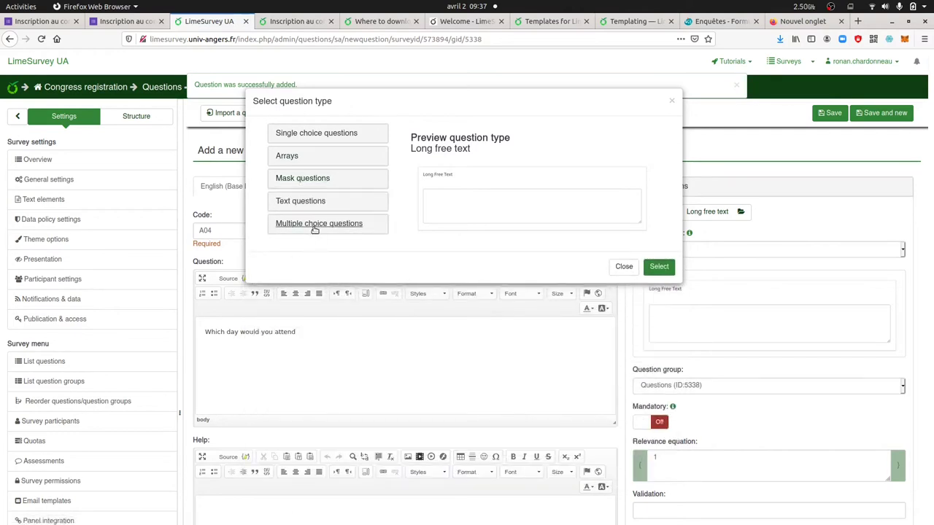
{"action": "left_click", "coordinate": [313, 227]}
{"action": "left_click", "coordinate": [308, 244]}
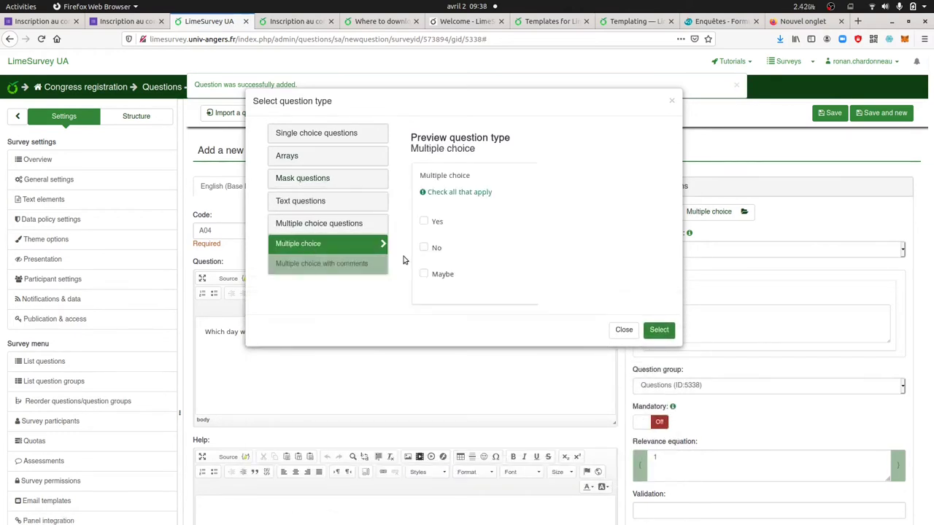
{"action": "left_click", "coordinate": [659, 330]}
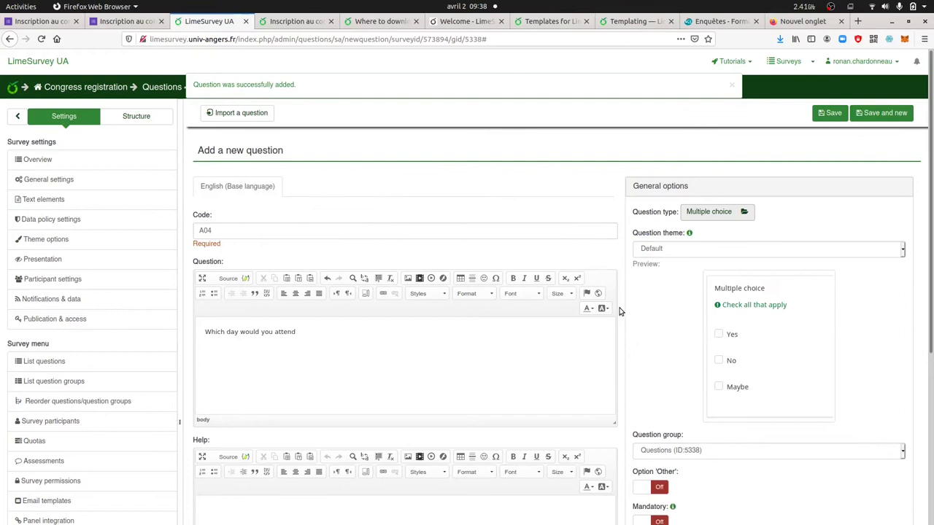
Make A04 mandatory and save the question.
{"action": "scroll", "coordinate": [700, 360], "scroll_direction": "down", "scroll_amount": 3}
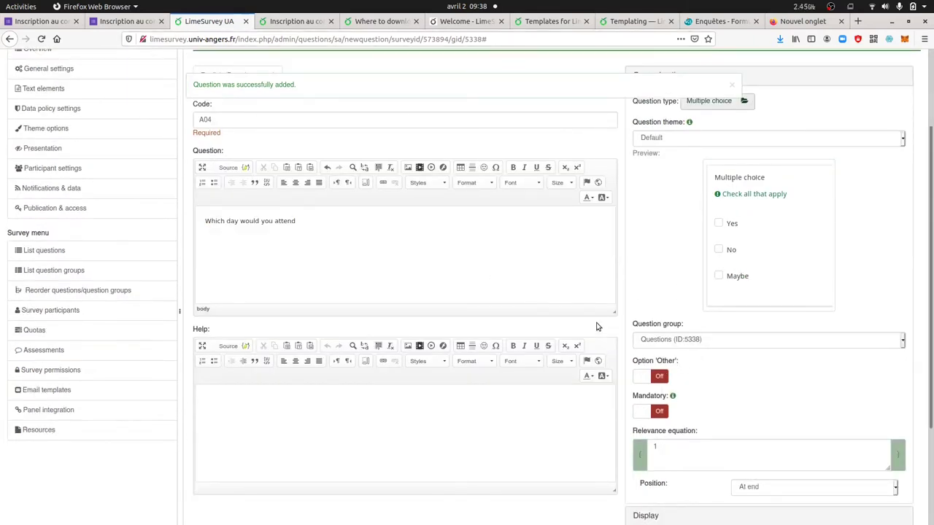
{"action": "left_click", "coordinate": [643, 412]}
{"action": "scroll", "coordinate": [663, 400], "scroll_direction": "down", "scroll_amount": 4}
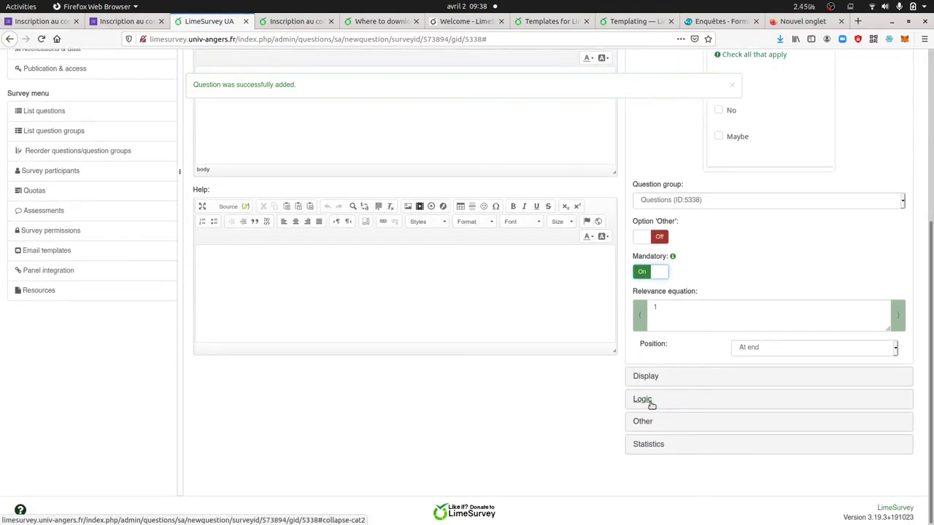
{"action": "left_click", "coordinate": [643, 399]}
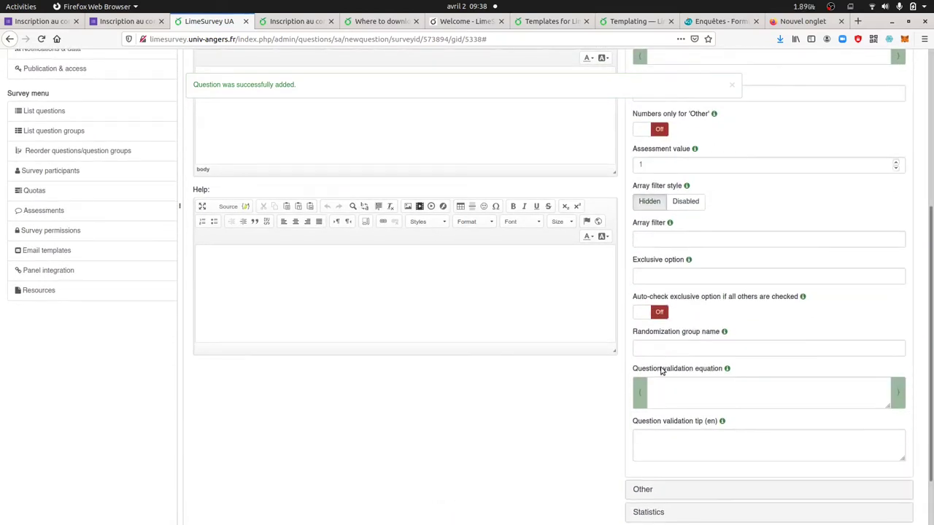
{"action": "scroll", "coordinate": [662, 371], "scroll_direction": "up", "scroll_amount": 5}
{"action": "scroll", "coordinate": [672, 349], "scroll_direction": "up", "scroll_amount": 3}
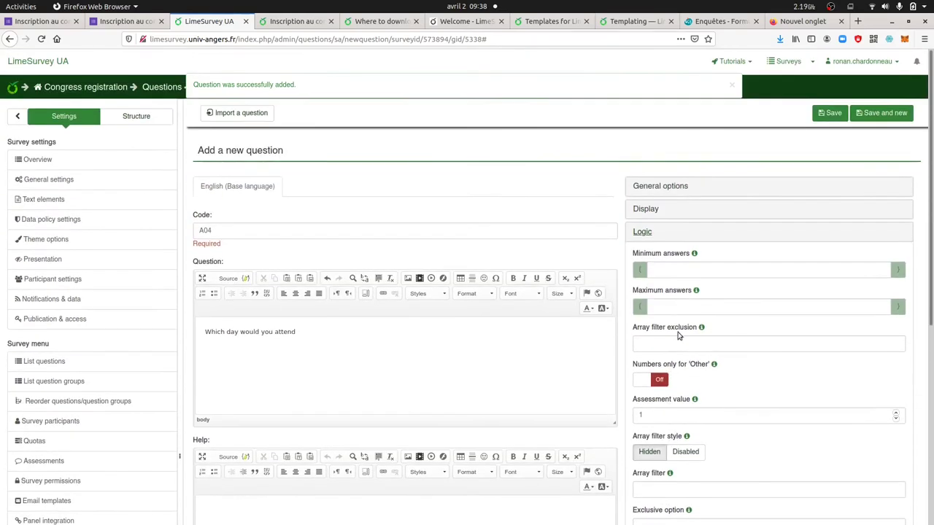
{"action": "left_click", "coordinate": [823, 113]}
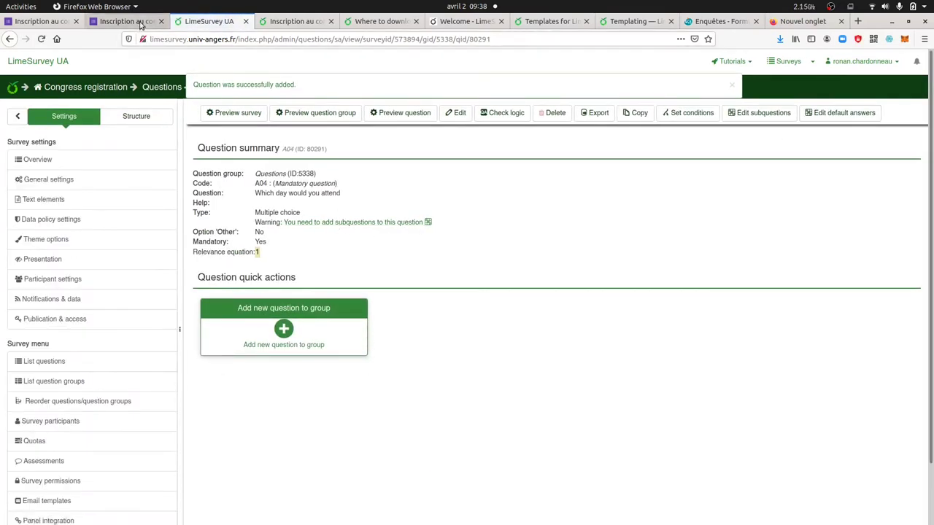
Give A04 subquestions 'Day 1', 'Day 2' and 'Day 3', save, and list the survey's questions.
{"action": "left_click", "coordinate": [124, 21]}
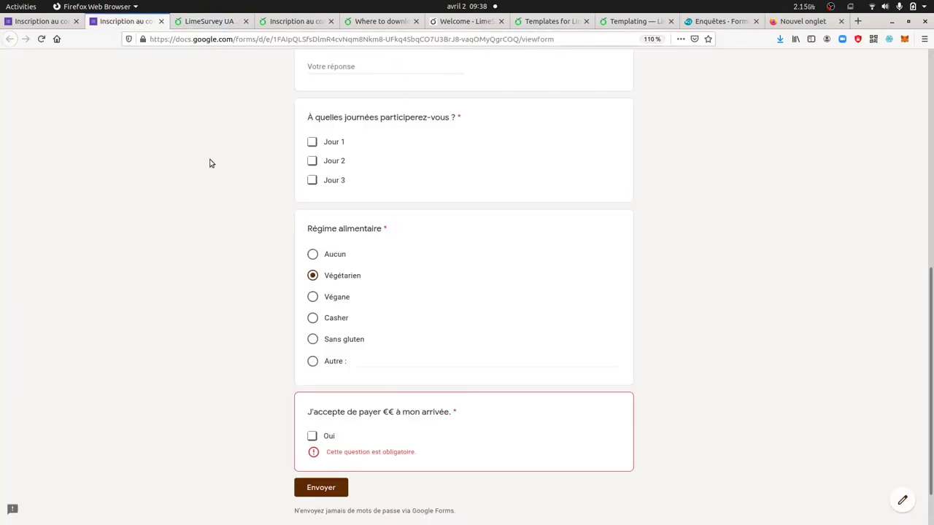
{"action": "left_click", "coordinate": [205, 22]}
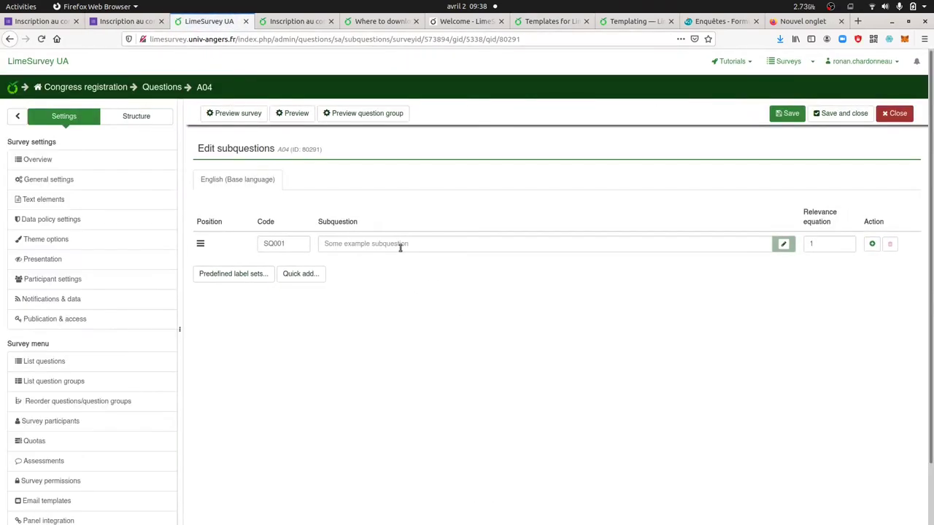
{"action": "left_click", "coordinate": [376, 246]}
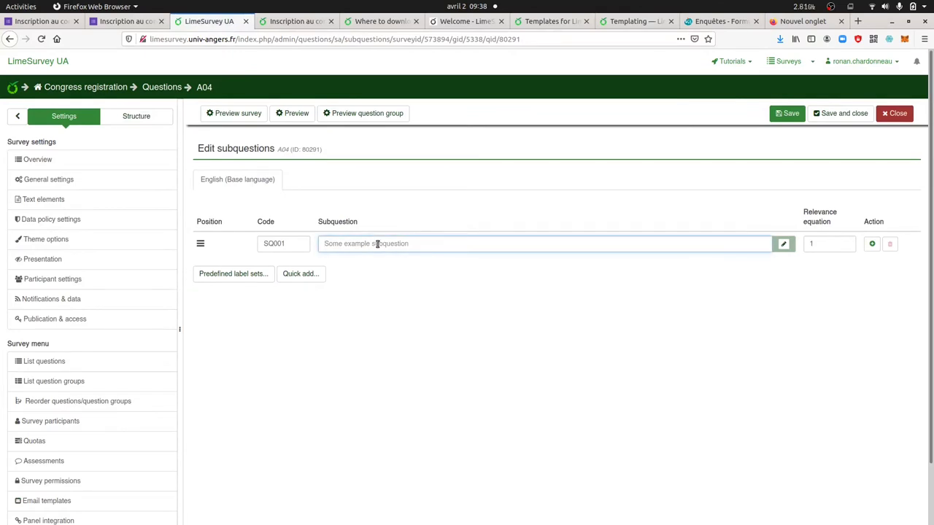
{"action": "type", "text": "Day 1"}
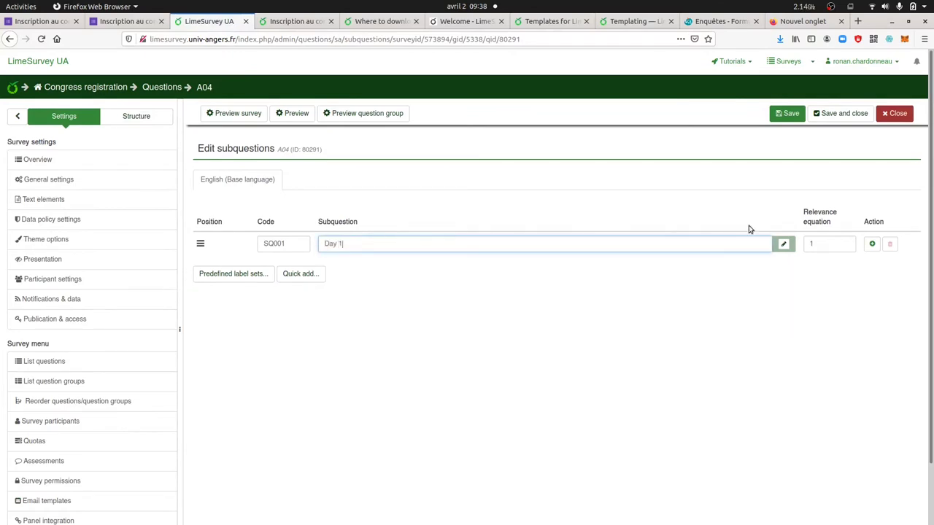
{"action": "left_click", "coordinate": [872, 243]}
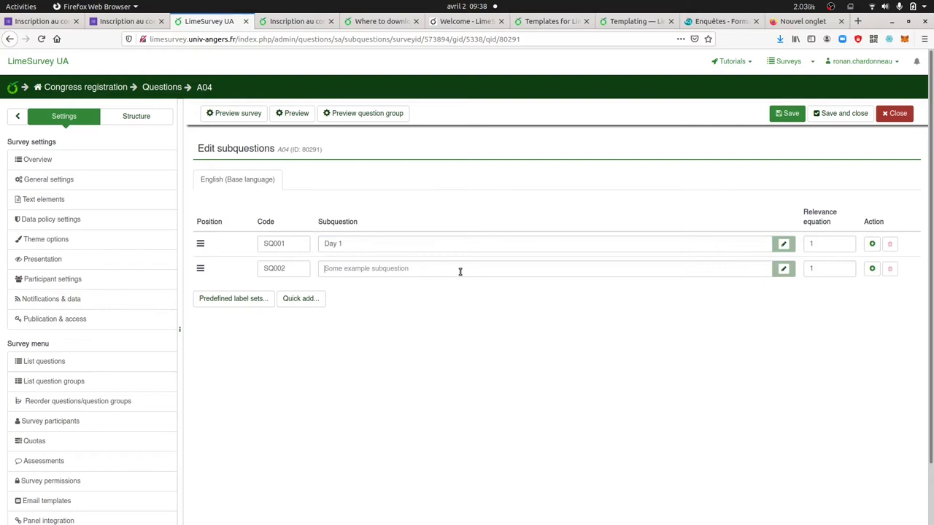
{"action": "left_click", "coordinate": [463, 268]}
{"action": "type", "text": "Day 2"}
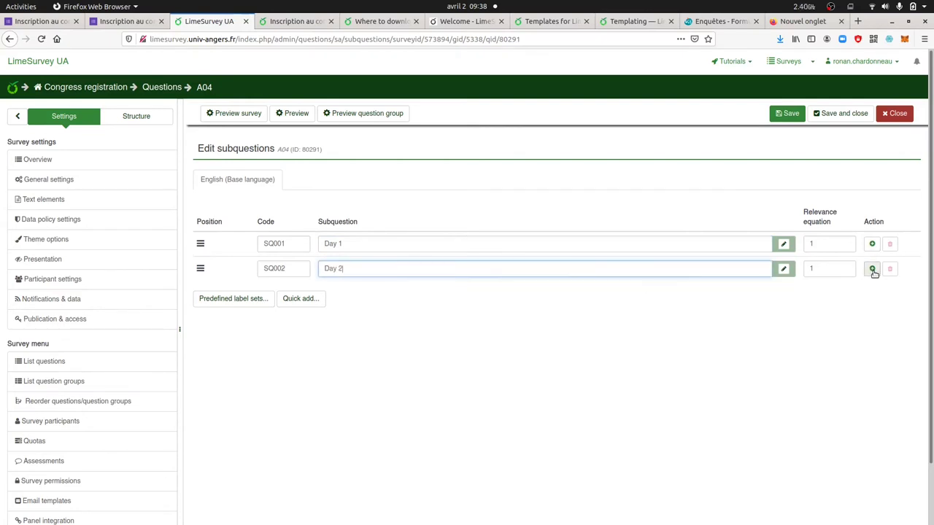
{"action": "left_click", "coordinate": [872, 268]}
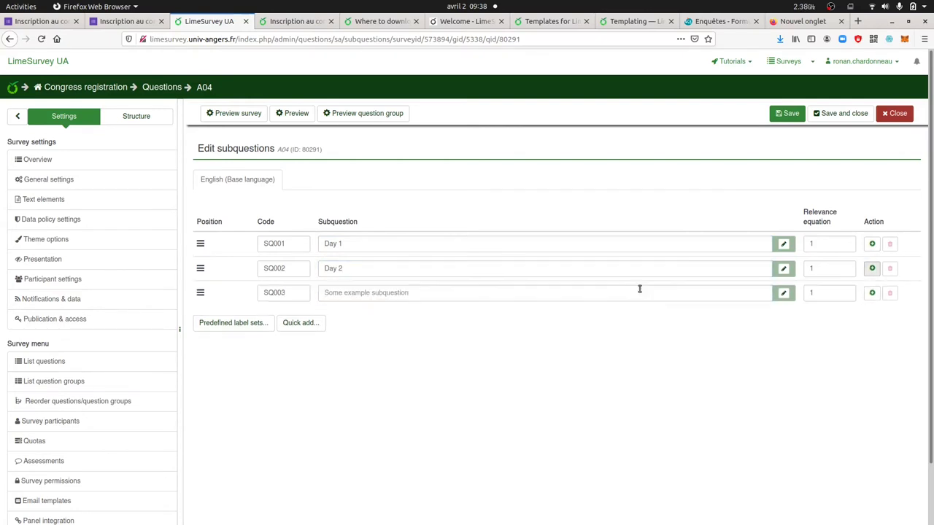
{"action": "left_click", "coordinate": [381, 287]}
{"action": "type", "text": "Day 3"}
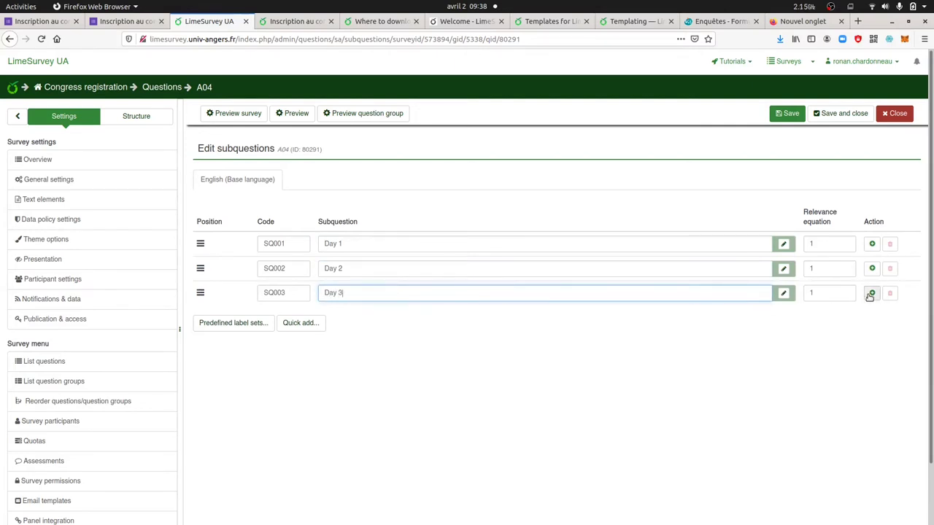
{"action": "left_click", "coordinate": [795, 114]}
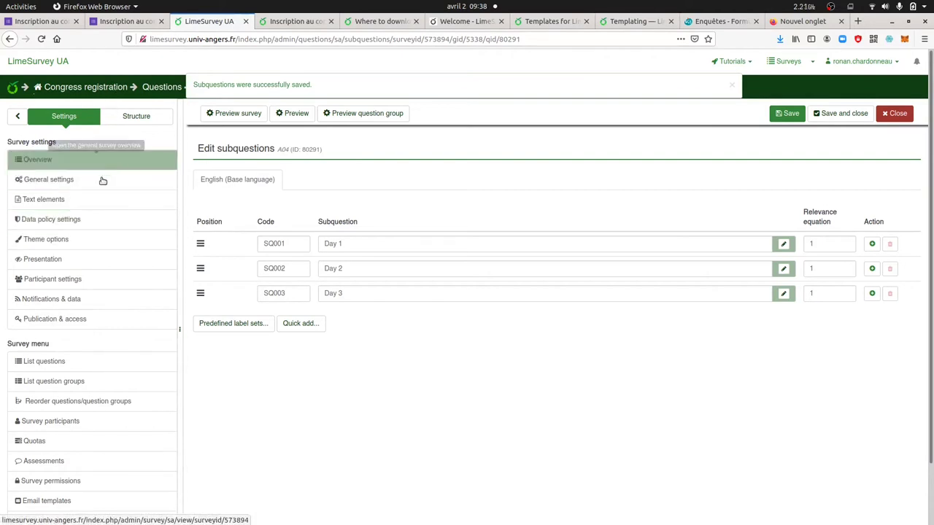
{"action": "left_click", "coordinate": [93, 370]}
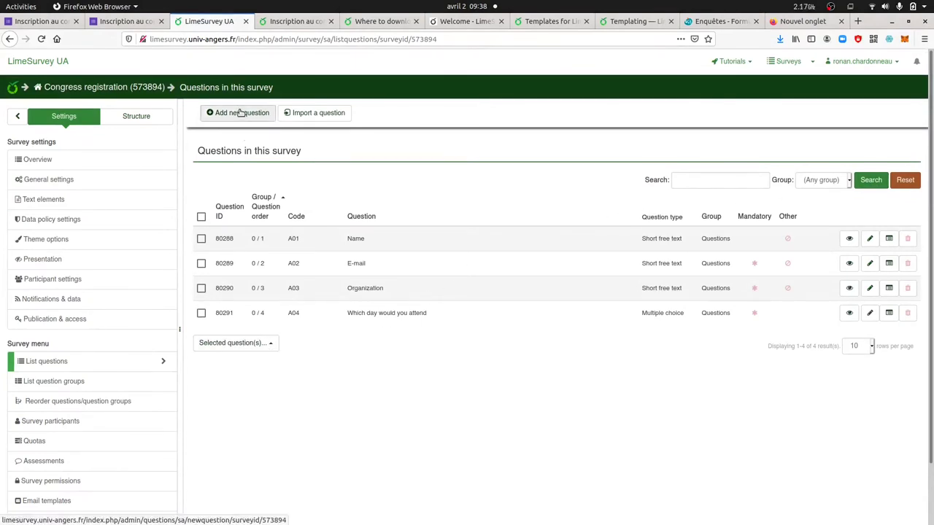
Start new question A05 with the text 'Diet preferences', following the Google Form.
{"action": "left_click", "coordinate": [124, 21]}
{"action": "scroll", "coordinate": [341, 292], "scroll_direction": "down", "scroll_amount": 1}
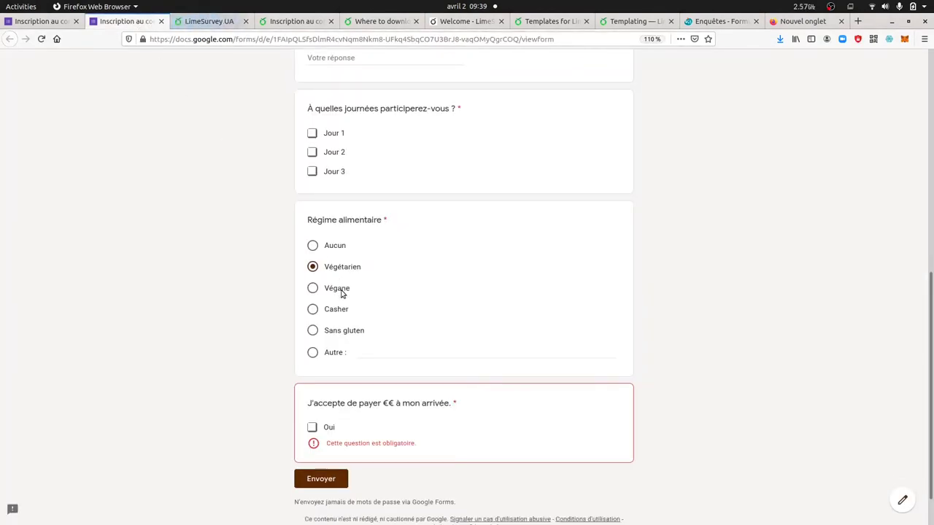
{"action": "left_click", "coordinate": [210, 24]}
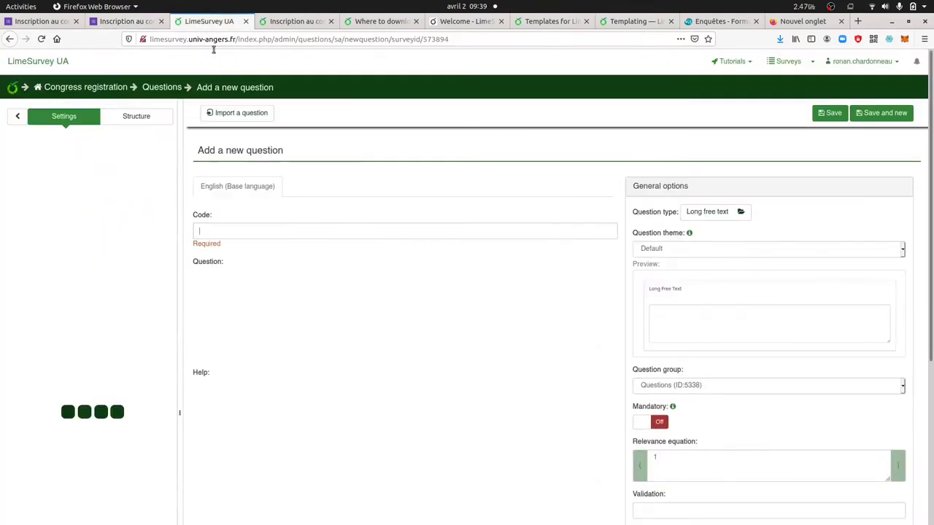
{"action": "type", "text": "A"}
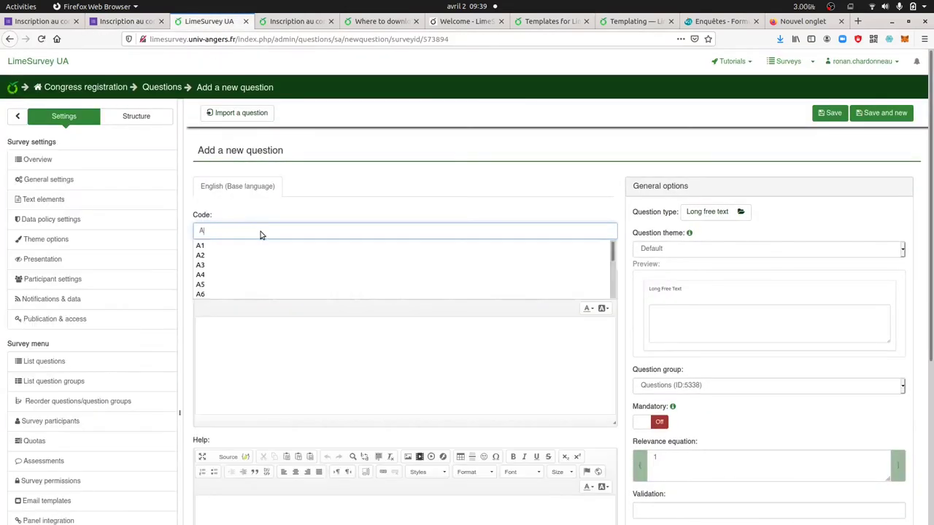
{"action": "type", "text": "05"}
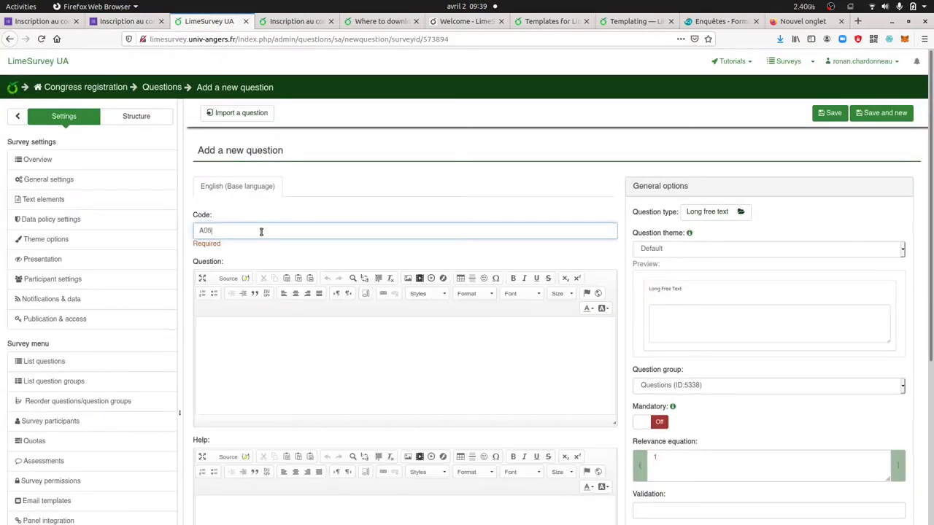
{"action": "left_click", "coordinate": [278, 351]}
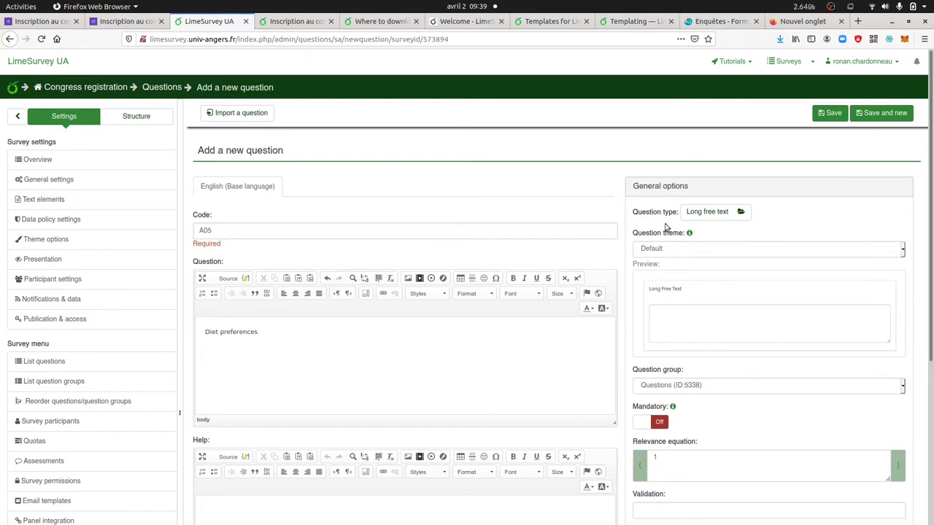
Make A05 a mandatory List (radio) question and save it.
{"action": "left_click", "coordinate": [705, 212]}
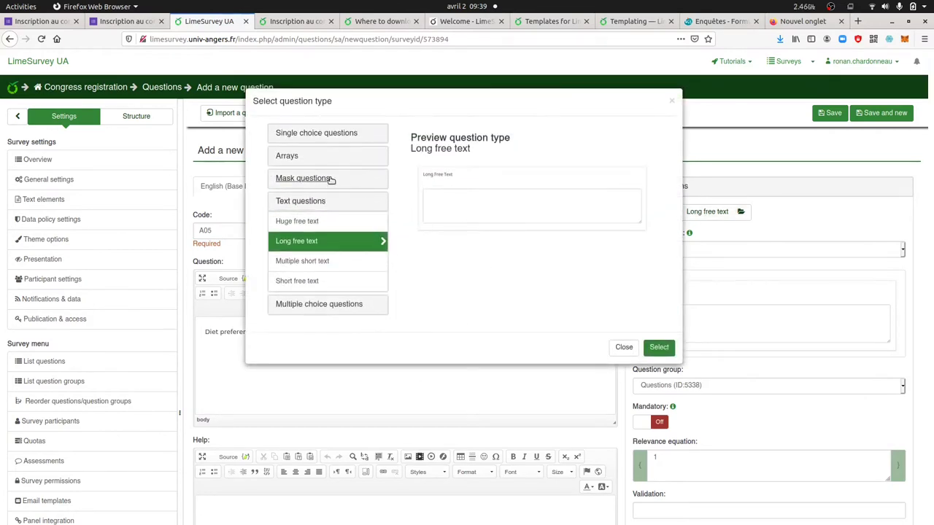
{"action": "left_click", "coordinate": [347, 135]}
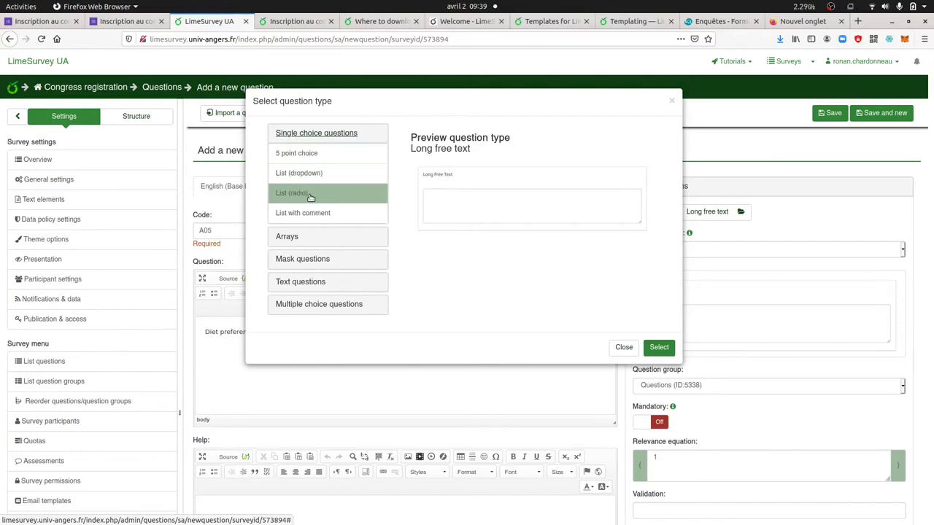
{"action": "left_click", "coordinate": [310, 194]}
{"action": "left_click", "coordinate": [657, 348]}
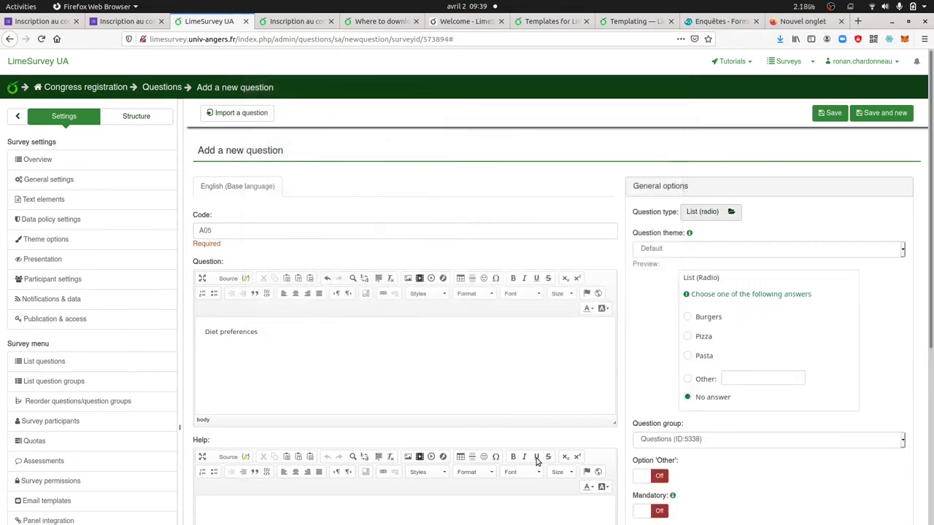
{"action": "scroll", "coordinate": [660, 401], "scroll_direction": "down", "scroll_amount": 3}
{"action": "left_click", "coordinate": [648, 399]}
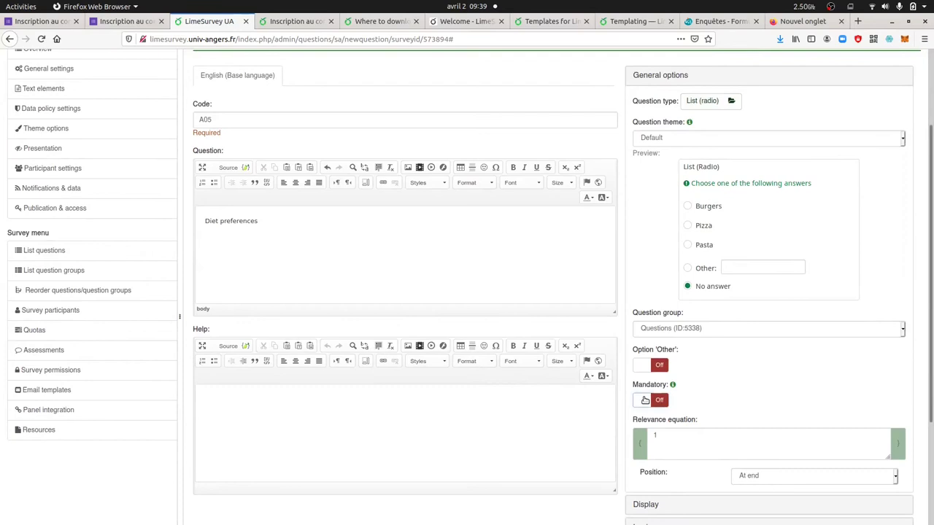
{"action": "scroll", "coordinate": [774, 307], "scroll_direction": "up", "scroll_amount": 3}
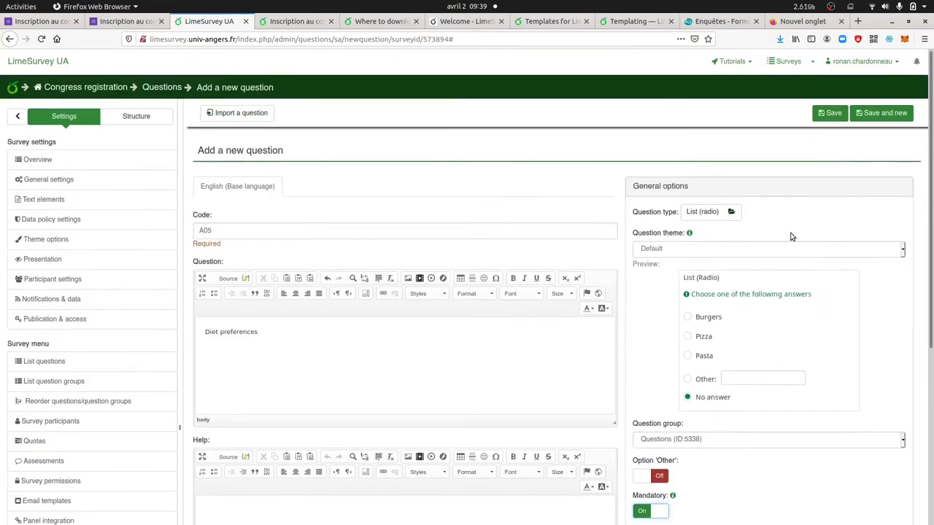
{"action": "left_click", "coordinate": [830, 114]}
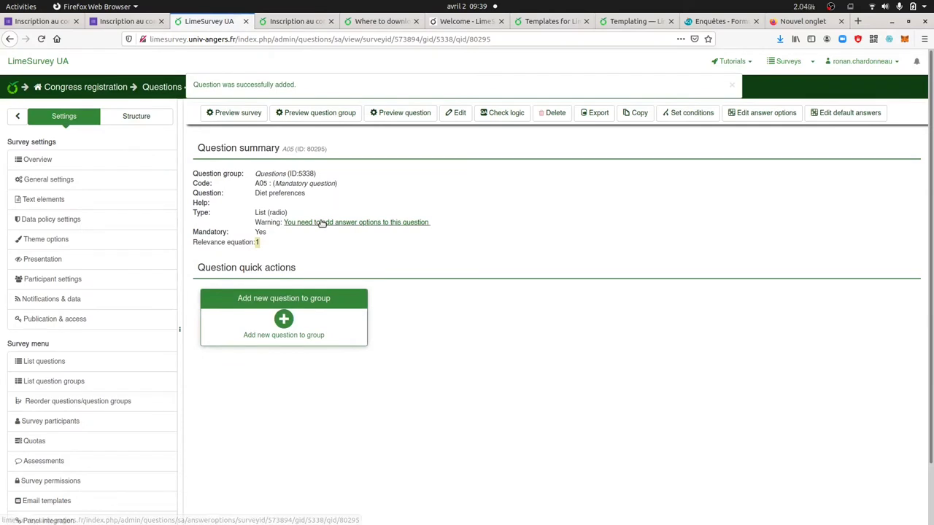
Enter A05's answer options A1 'Meat only', A2 'vegetarian' and A3 'Vegan', and save them.
{"action": "left_click", "coordinate": [318, 223]}
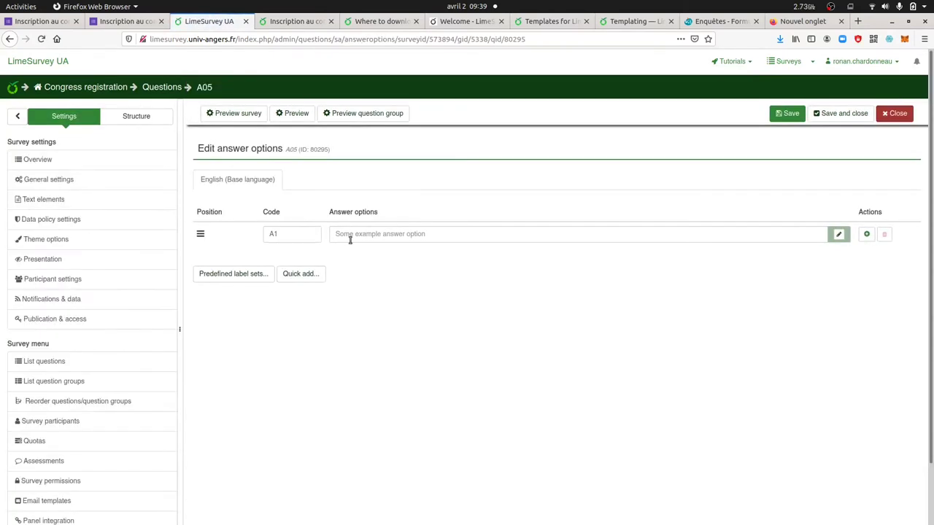
{"action": "left_click", "coordinate": [354, 237]}
{"action": "type", "text": "Meat only"}
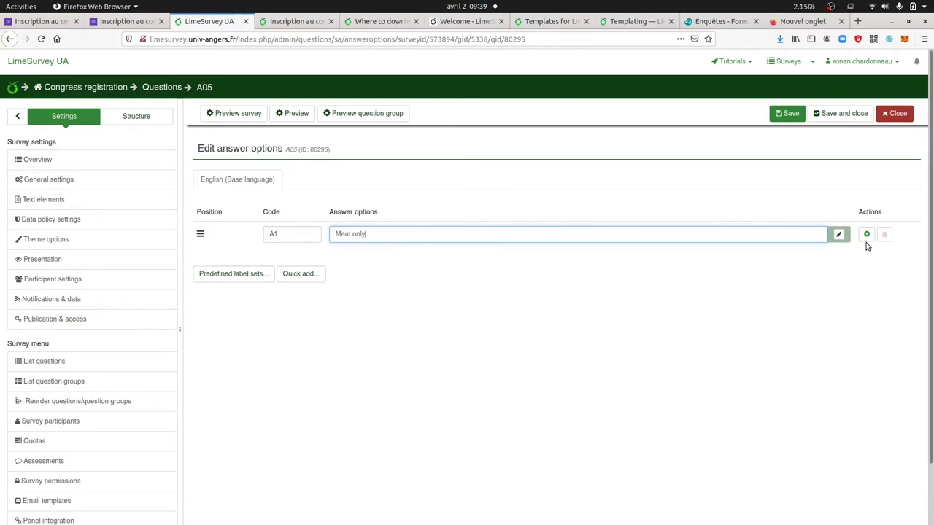
{"action": "left_click", "coordinate": [866, 234]}
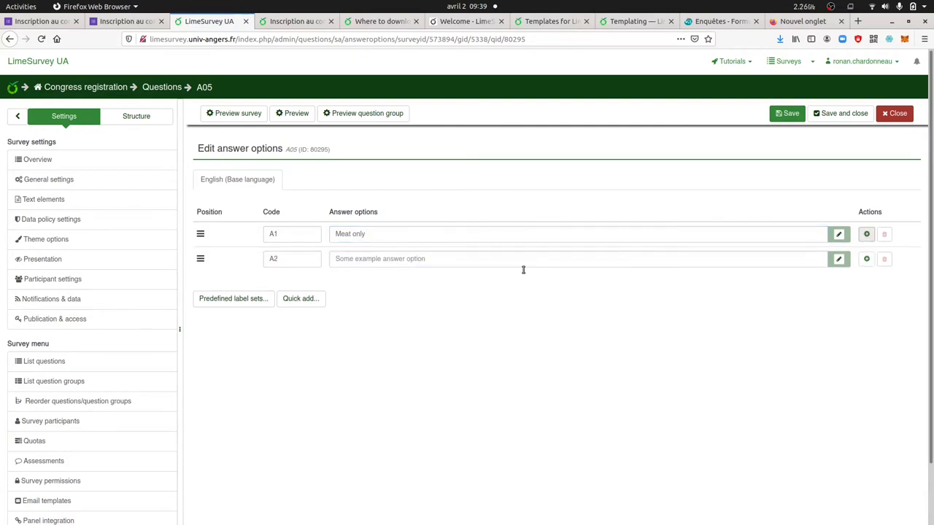
{"action": "left_click", "coordinate": [524, 256]}
{"action": "type", "text": "vegetarian"}
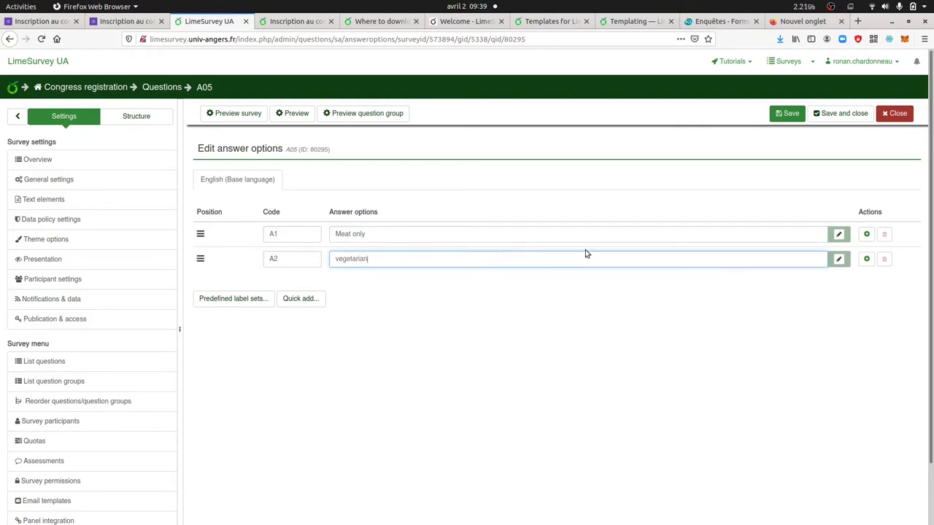
{"action": "left_click", "coordinate": [866, 259]}
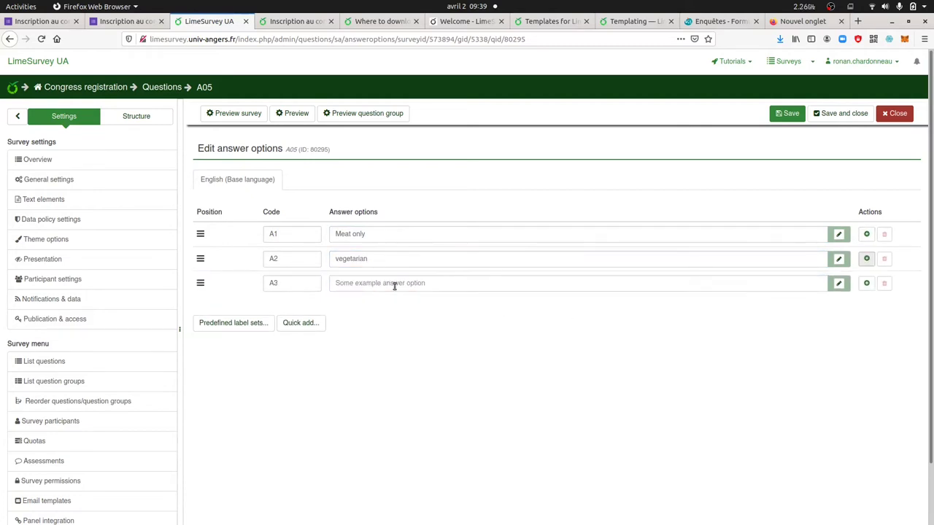
{"action": "left_click", "coordinate": [396, 286]}
{"action": "type", "text": "Vegan"}
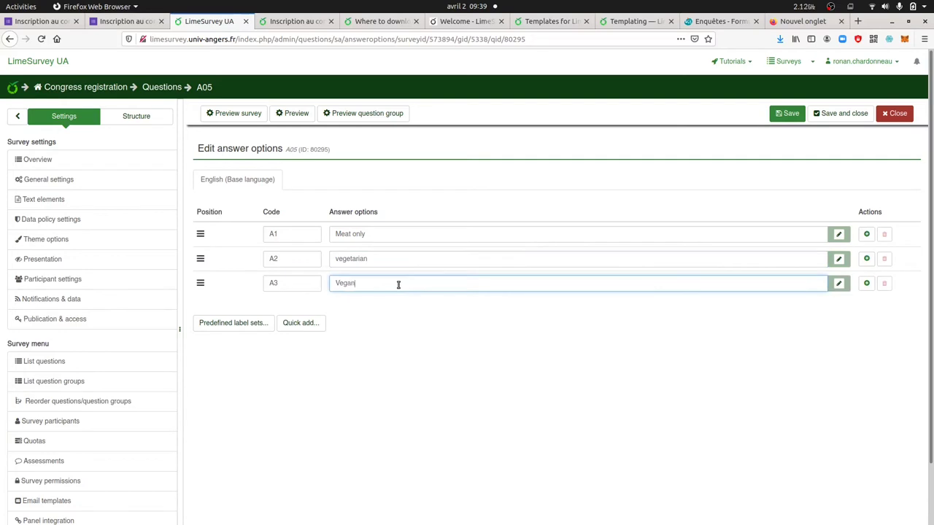
{"action": "left_click", "coordinate": [787, 114]}
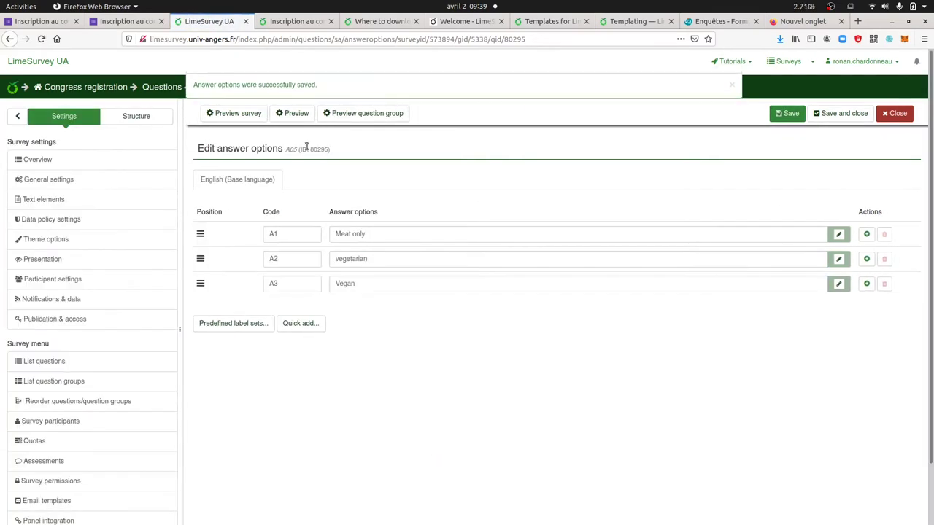
Switch on Option 'Other' for question A05 and save and close it.
{"action": "left_click", "coordinate": [102, 362]}
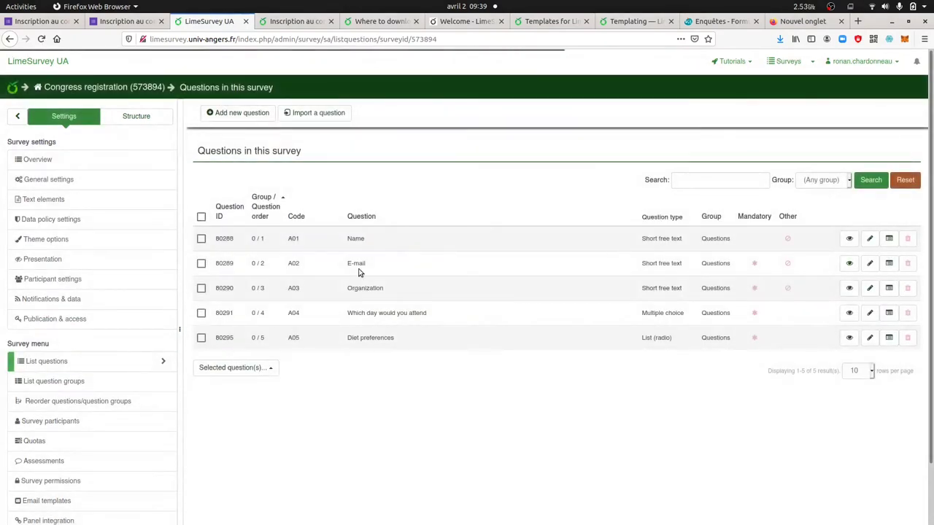
{"action": "left_click", "coordinate": [869, 338]}
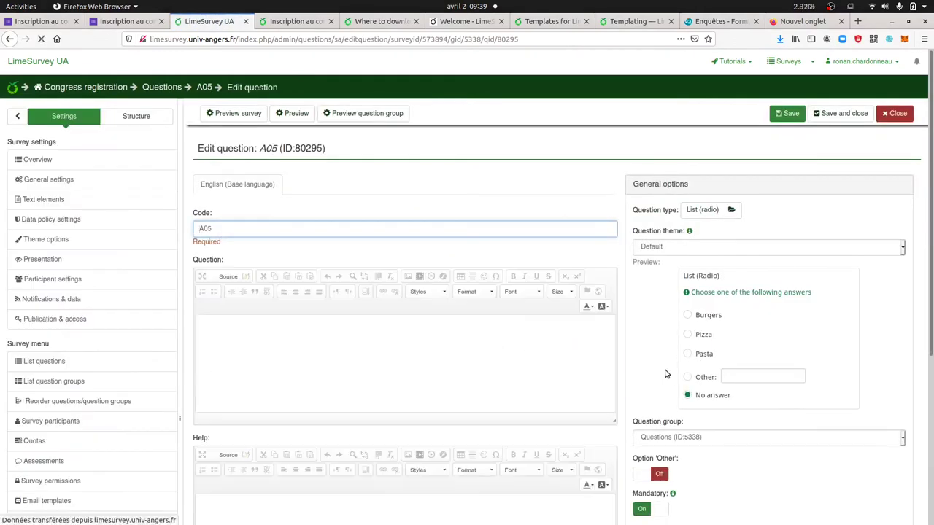
{"action": "scroll", "coordinate": [663, 373], "scroll_direction": "down", "scroll_amount": 4}
{"action": "left_click", "coordinate": [653, 310]}
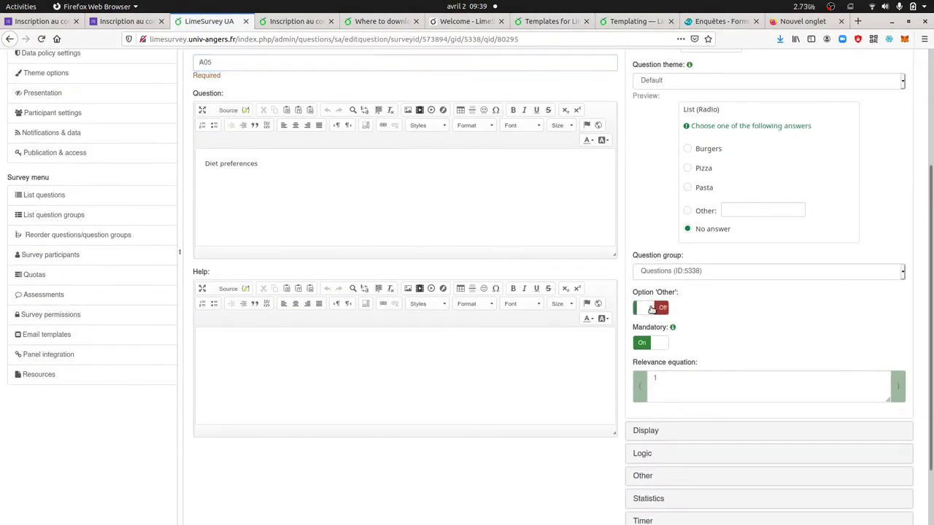
{"action": "scroll", "coordinate": [722, 262], "scroll_direction": "up", "scroll_amount": 3}
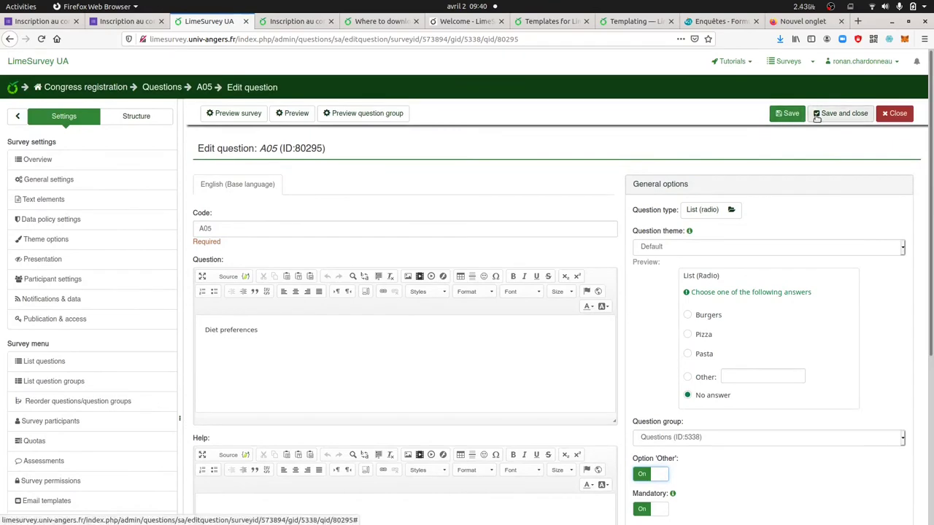
{"action": "left_click", "coordinate": [840, 114]}
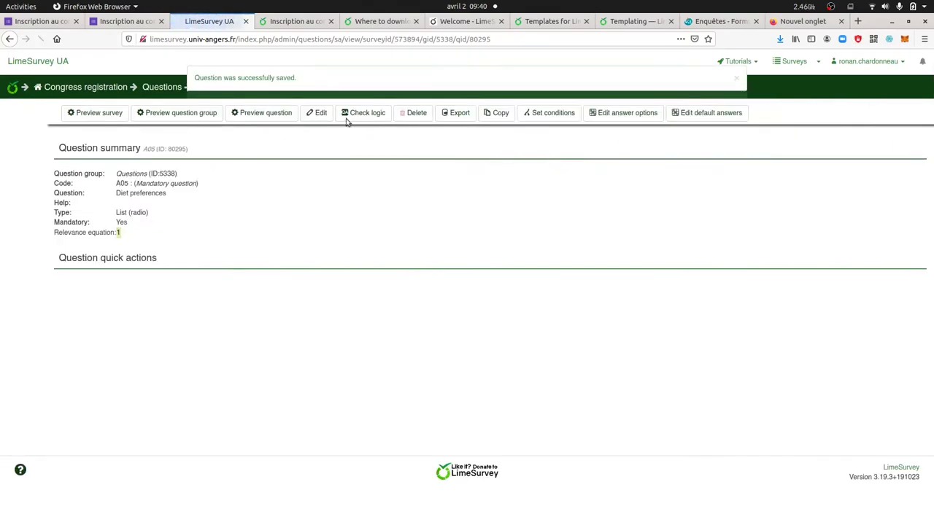
{"action": "left_click", "coordinate": [122, 21]}
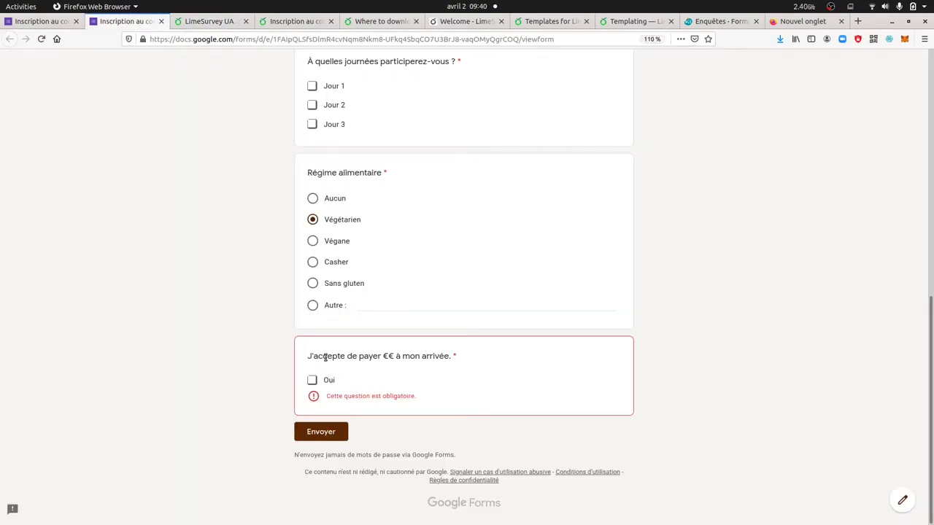
{"action": "left_click", "coordinate": [206, 23]}
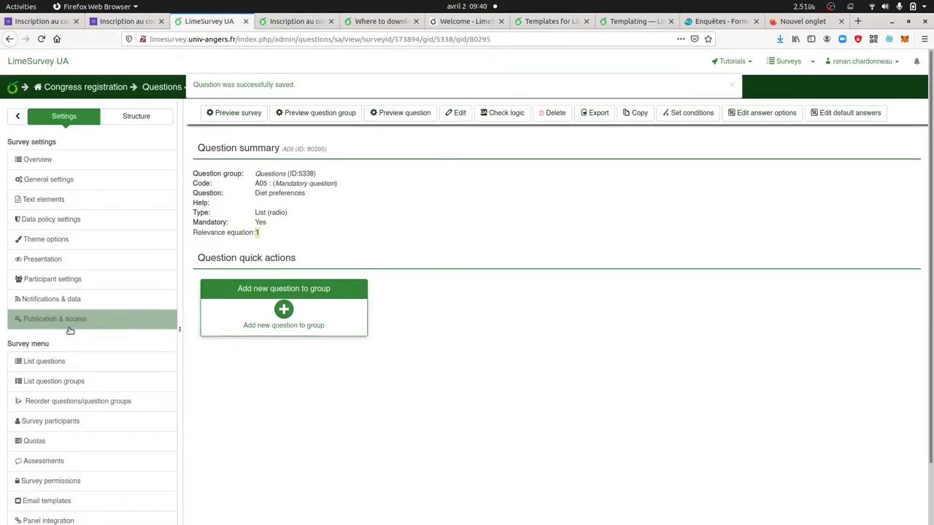
Start new question A06 with the text 'Ready to pay'.
{"action": "left_click", "coordinate": [80, 364]}
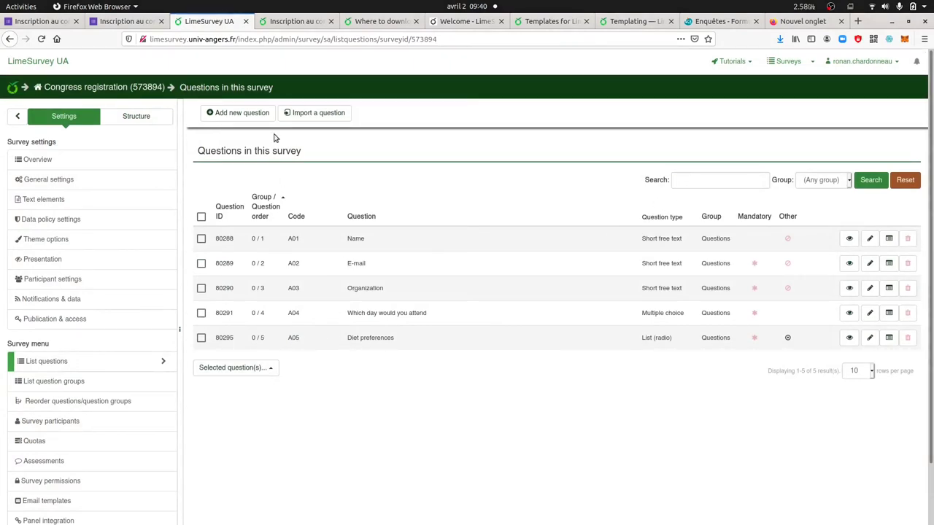
{"action": "left_click", "coordinate": [251, 114]}
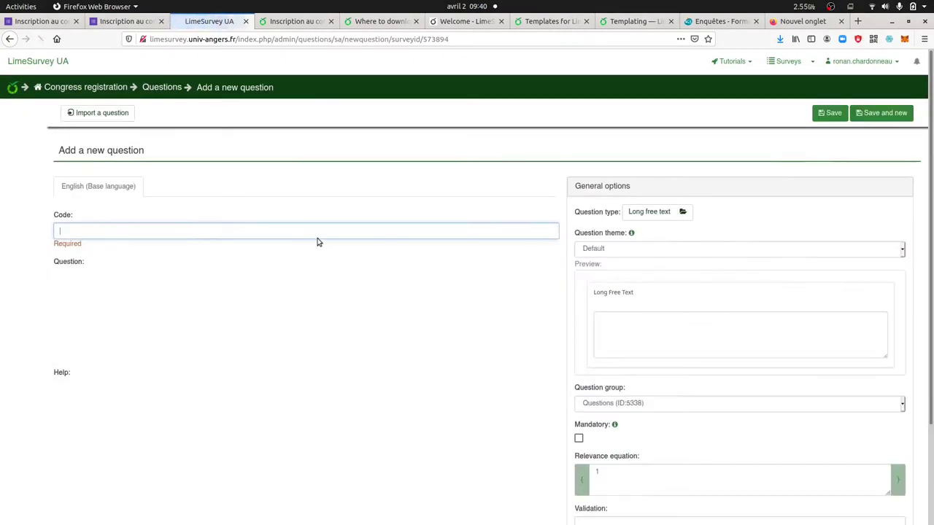
{"action": "left_click", "coordinate": [247, 232]}
{"action": "type", "text": "A06"}
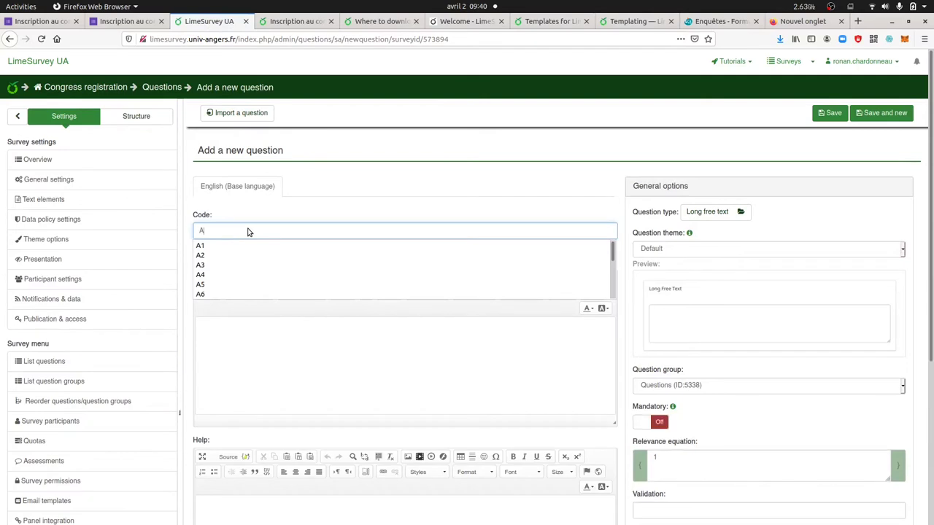
{"action": "left_click", "coordinate": [228, 335]}
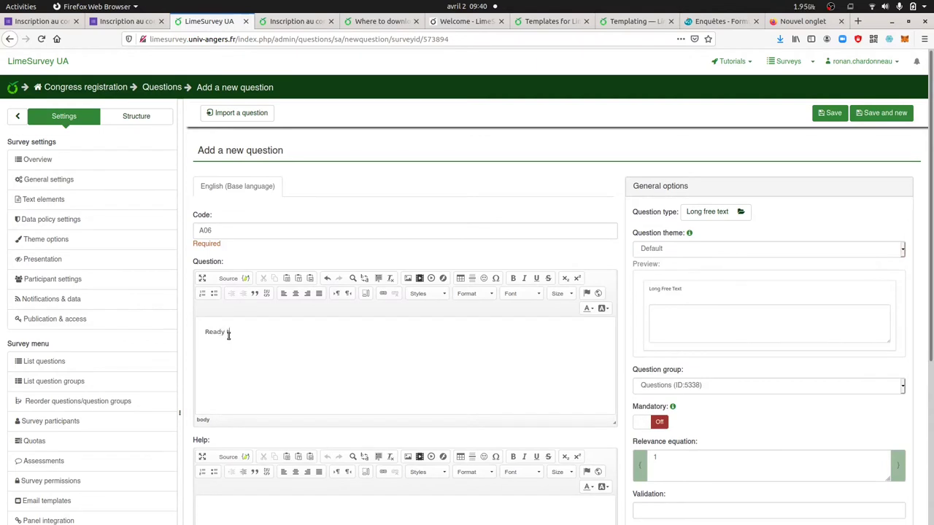
{"action": "double_click", "coordinate": [205, 230]}
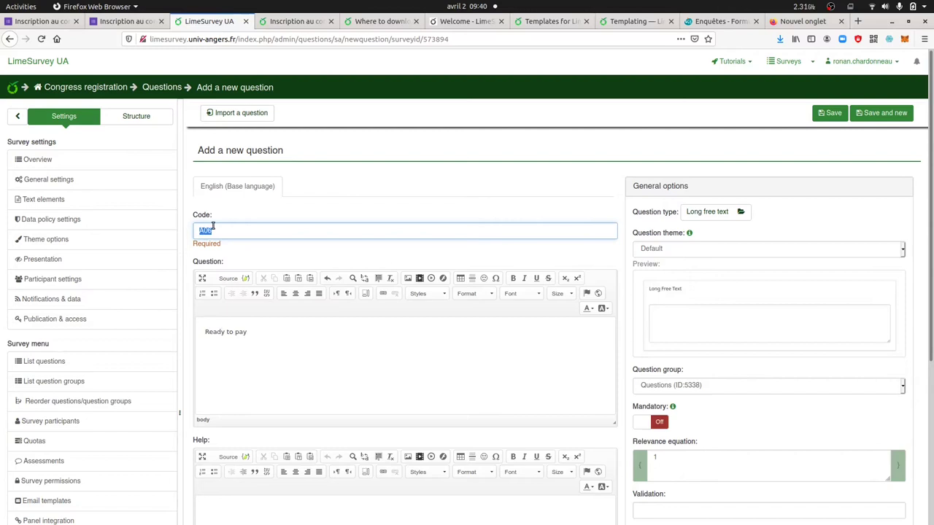
Set A06's type to plain Multiple choice and save the question.
{"action": "left_click", "coordinate": [703, 212]}
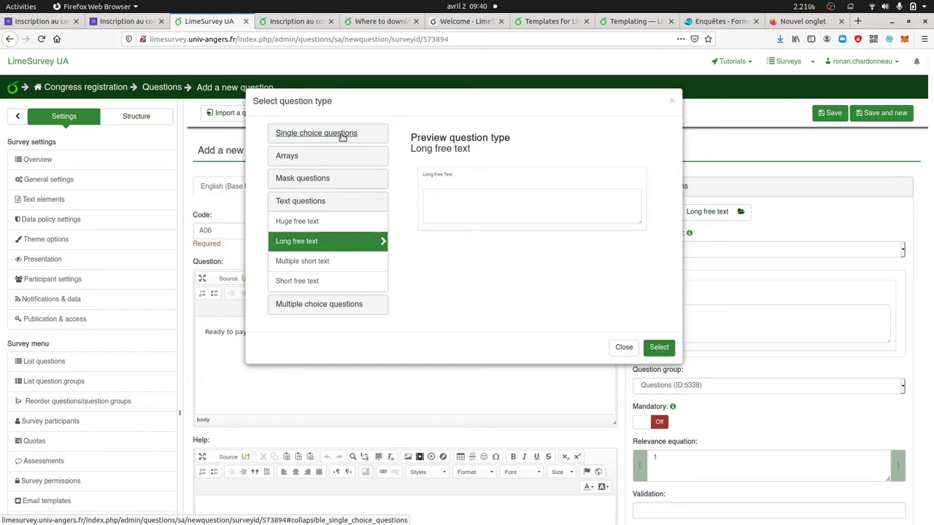
{"action": "left_click", "coordinate": [295, 157]}
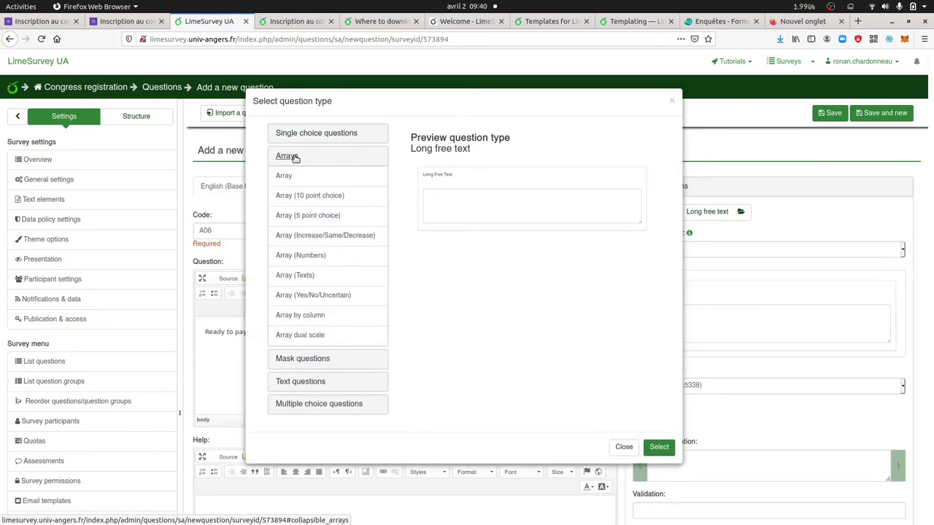
{"action": "left_click", "coordinate": [295, 157]}
{"action": "left_click", "coordinate": [309, 224]}
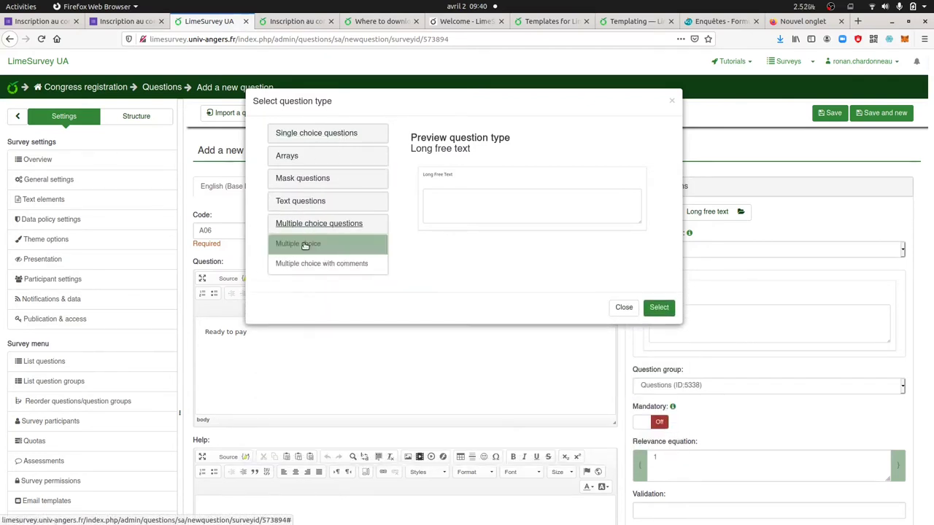
{"action": "left_click", "coordinate": [305, 245]}
{"action": "left_click", "coordinate": [657, 328]}
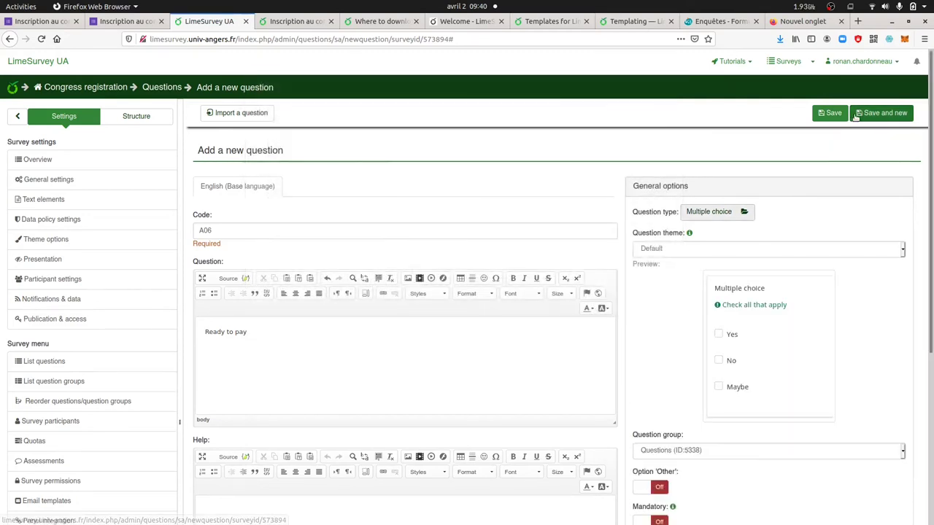
{"action": "left_click", "coordinate": [828, 113]}
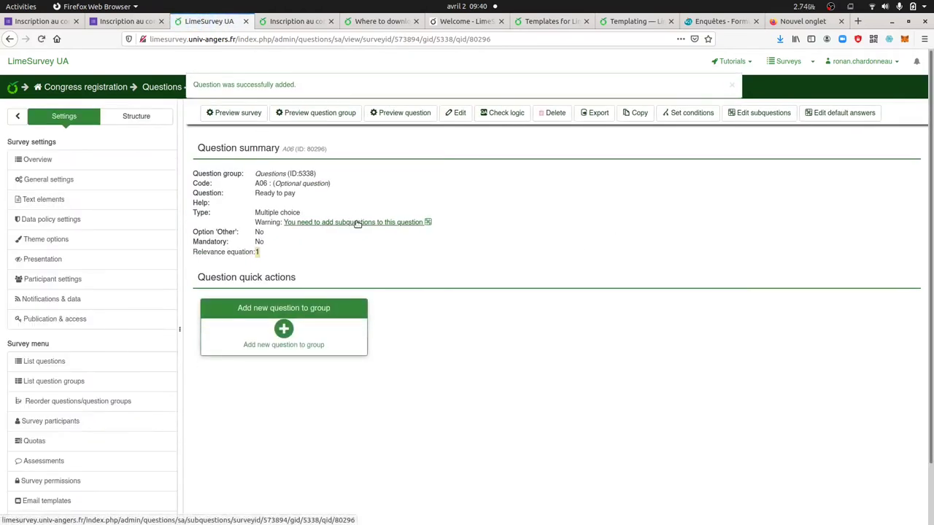
Add subquestion SQ001 'Yes' to question A06 and save it.
{"action": "left_click", "coordinate": [357, 223]}
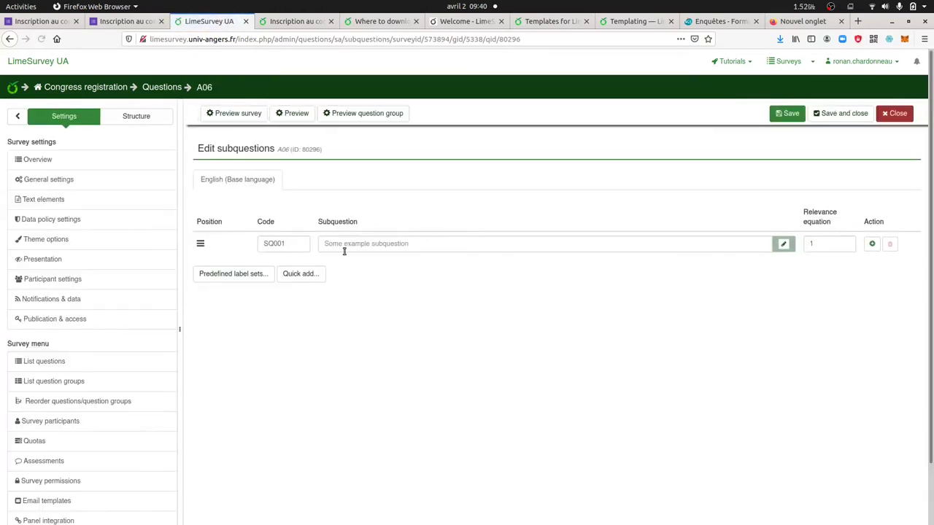
{"action": "left_click", "coordinate": [346, 246]}
{"action": "type", "text": "Yes"}
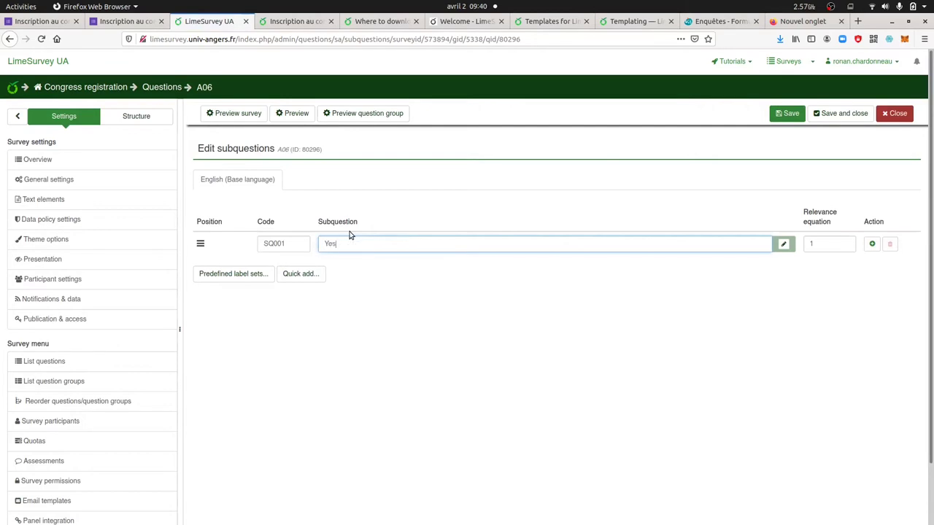
{"action": "left_click", "coordinate": [840, 113]}
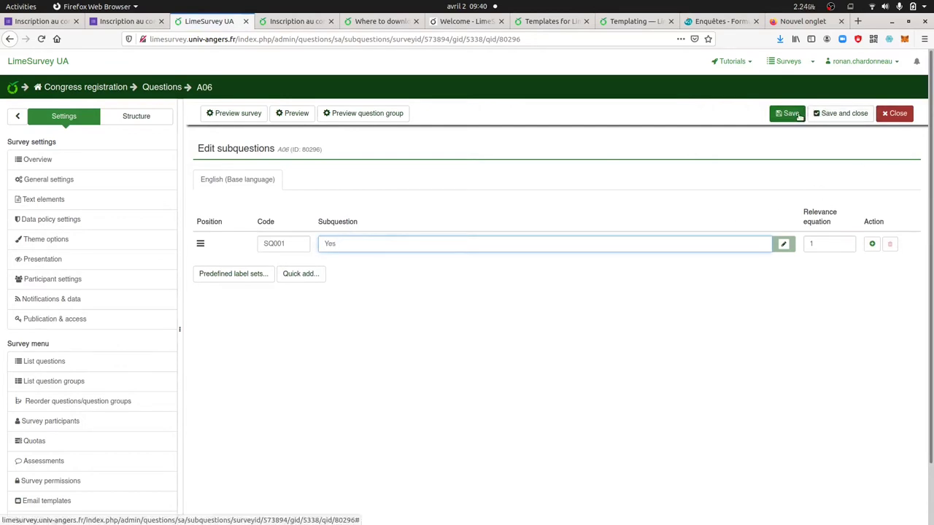
{"action": "left_click", "coordinate": [798, 114]}
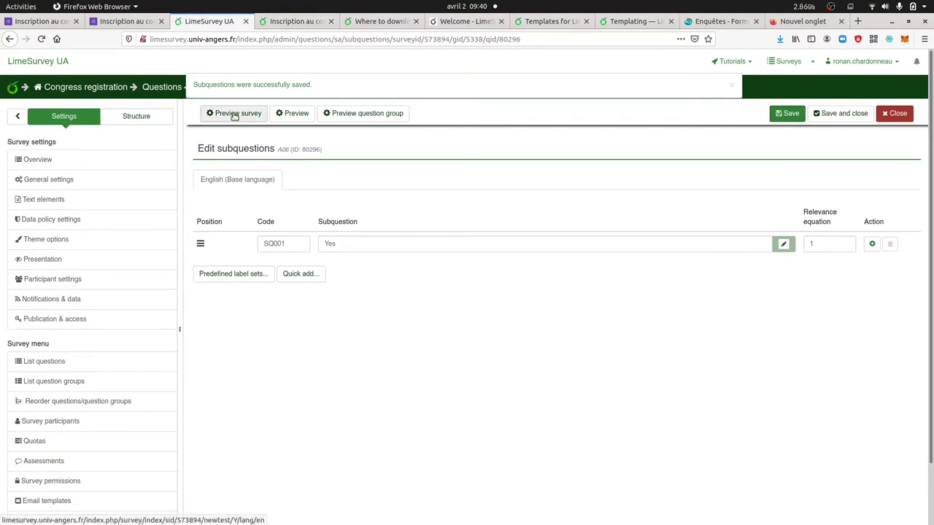
Preview the survey in a new tab, review its six questions, then return to admin.
{"action": "right_click", "coordinate": [239, 115]}
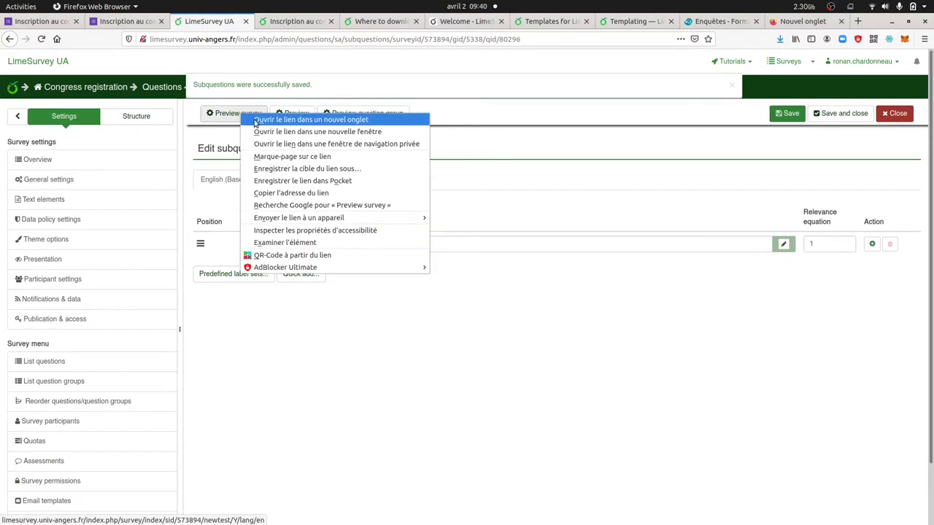
{"action": "left_click", "coordinate": [292, 118]}
{"action": "left_click", "coordinate": [269, 24]}
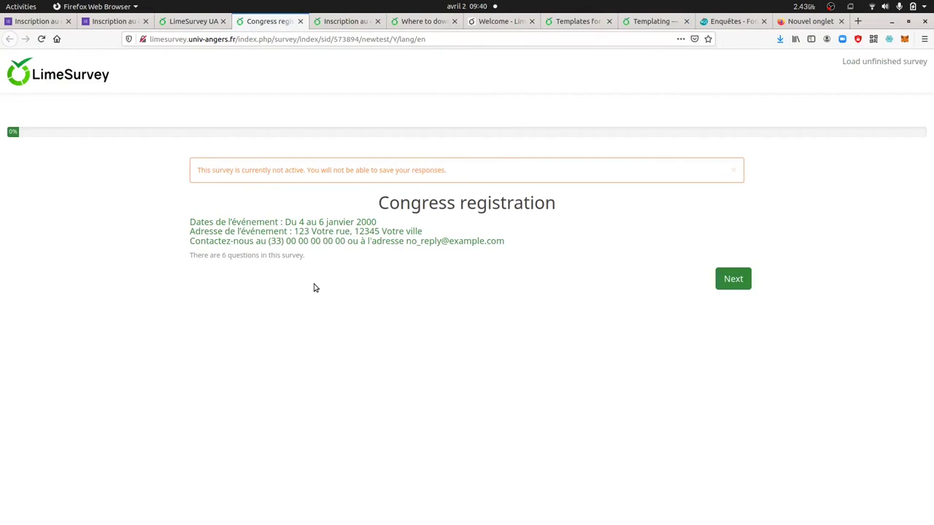
{"action": "left_click", "coordinate": [737, 280]}
{"action": "scroll", "coordinate": [600, 381], "scroll_direction": "down", "scroll_amount": 10}
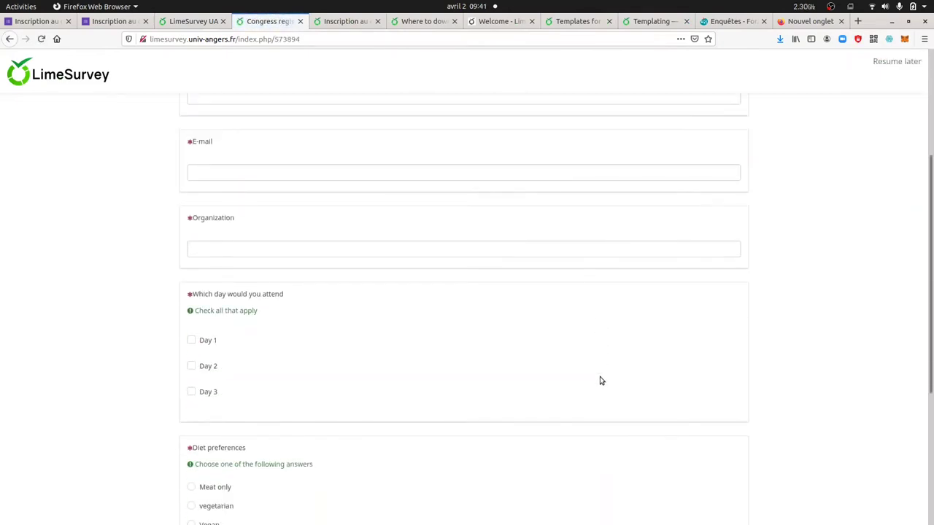
{"action": "scroll", "coordinate": [602, 377], "scroll_direction": "up", "scroll_amount": 10}
{"action": "scroll", "coordinate": [575, 306], "scroll_direction": "down", "scroll_amount": 5}
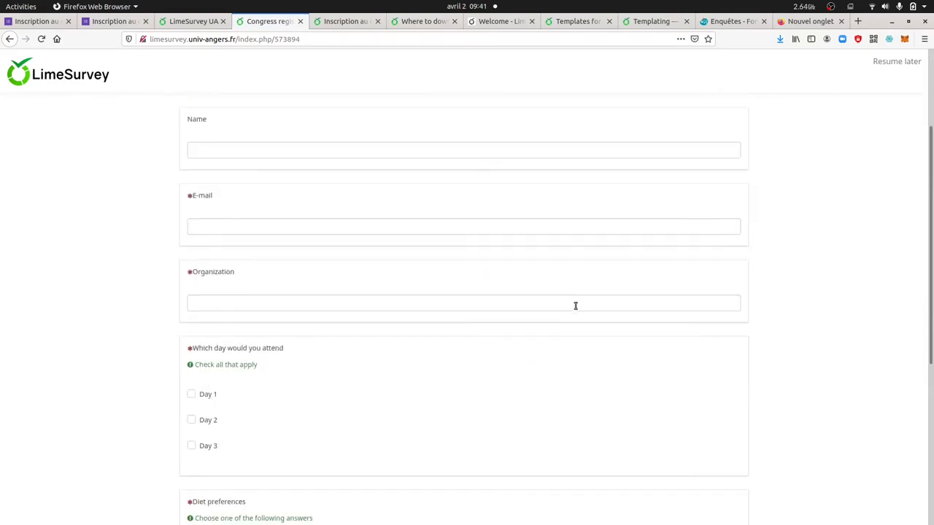
{"action": "scroll", "coordinate": [572, 319], "scroll_direction": "up", "scroll_amount": 5}
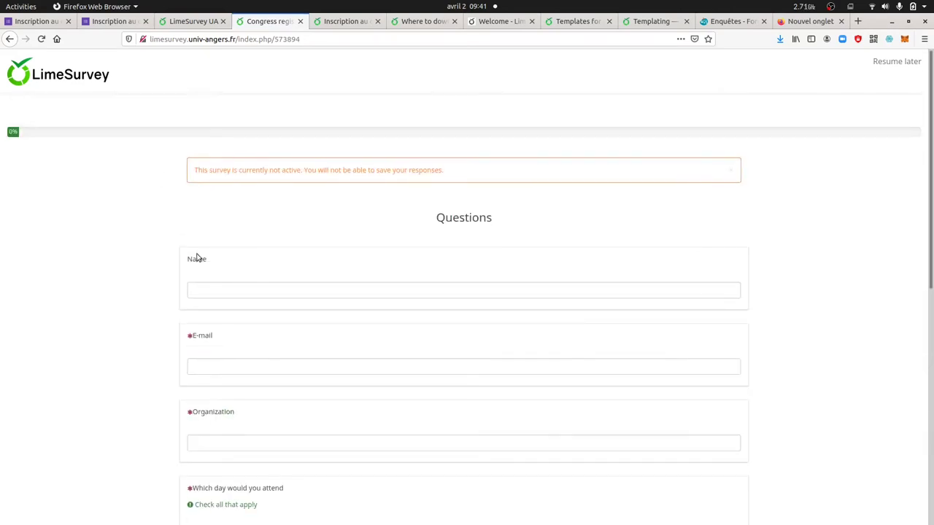
{"action": "scroll", "coordinate": [271, 309], "scroll_direction": "down", "scroll_amount": 5}
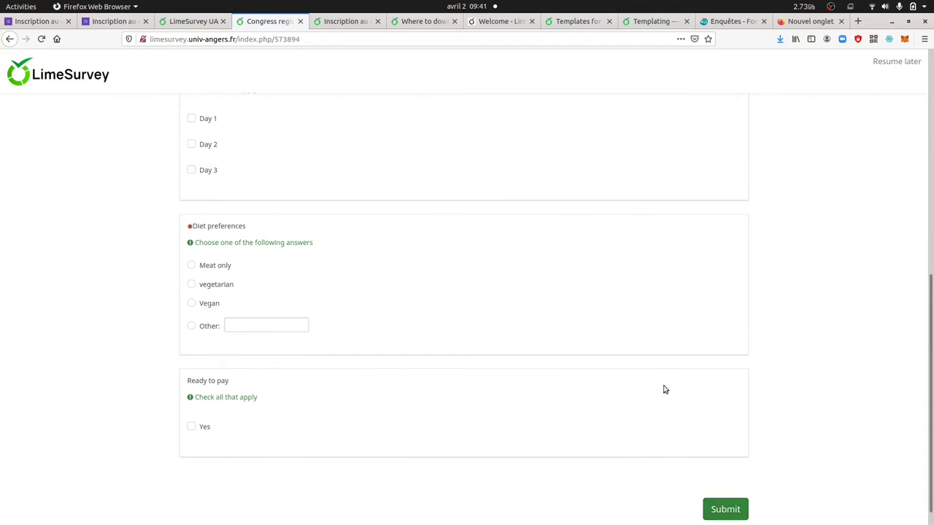
{"action": "left_click", "coordinate": [179, 22]}
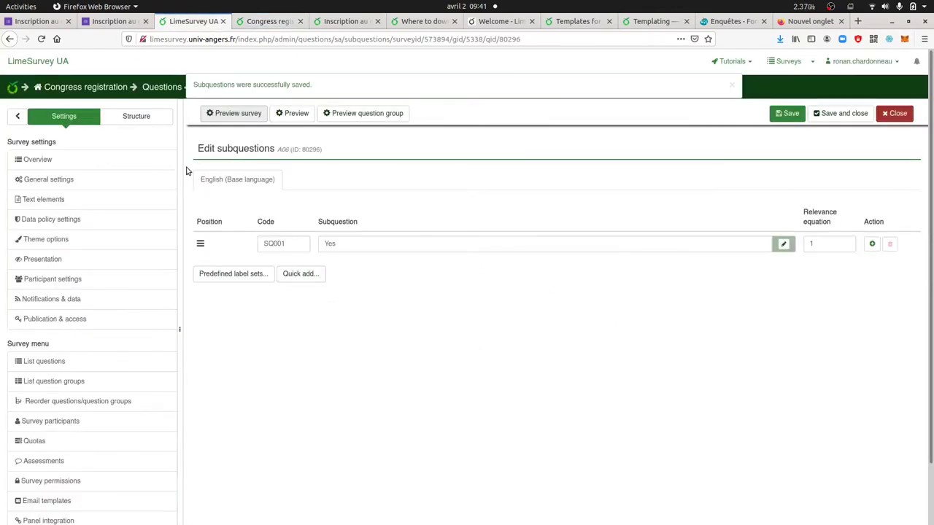
Set the survey Format to 'All in one' in General settings and save.
{"action": "left_click", "coordinate": [86, 184]}
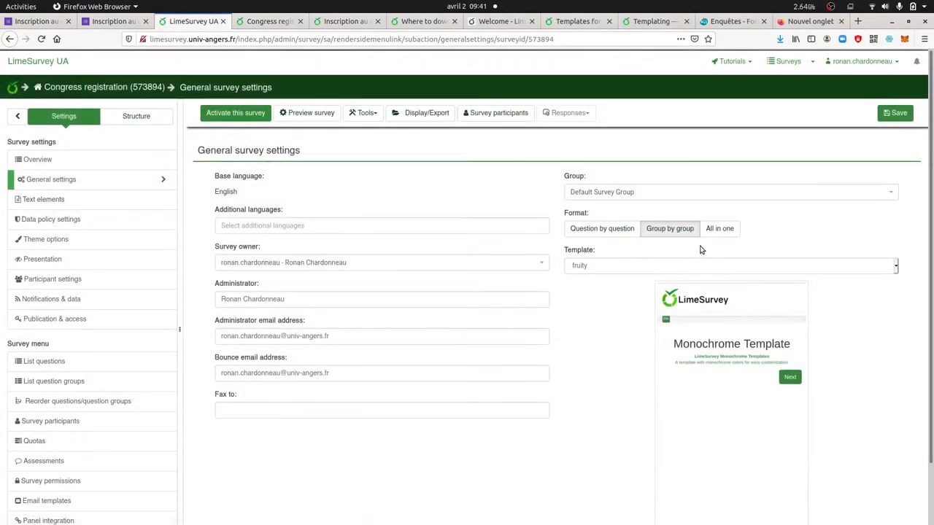
{"action": "left_click", "coordinate": [711, 229]}
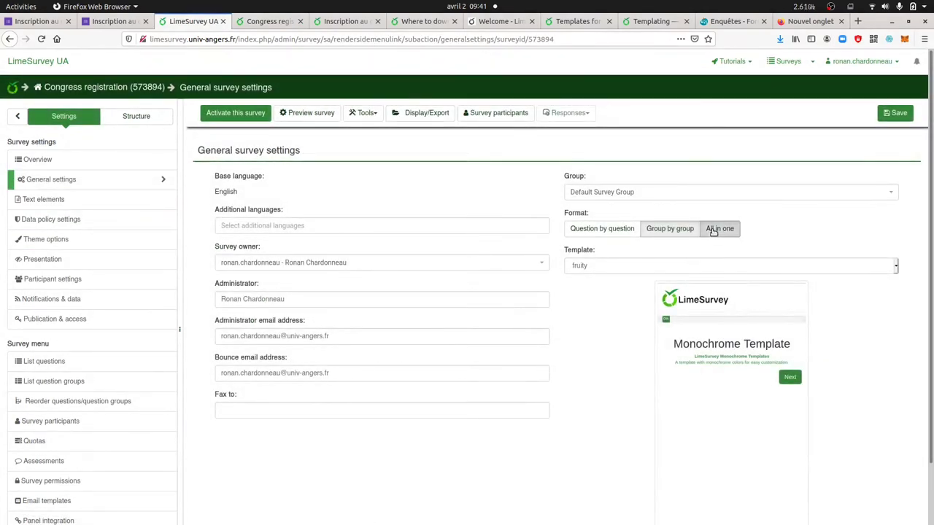
{"action": "left_click", "coordinate": [889, 114]}
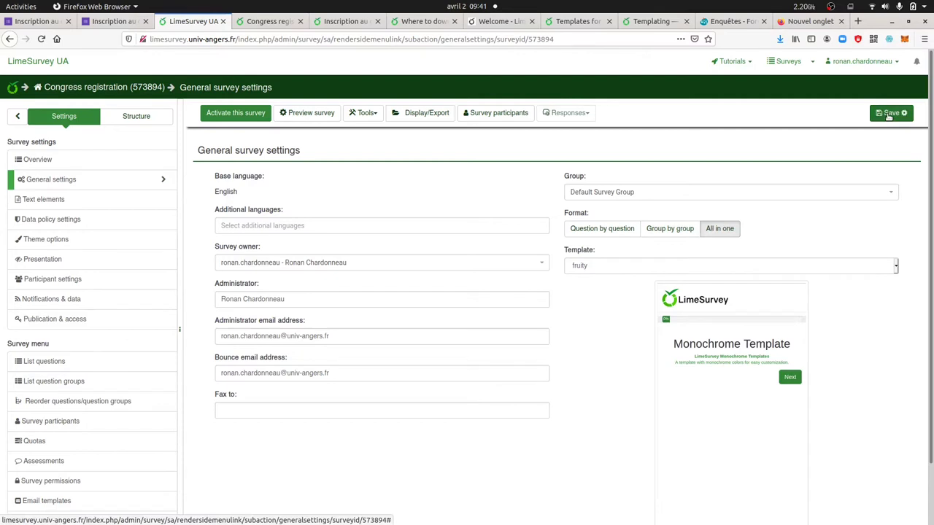
Reload the preview to confirm welcome text and questions appear on one page.
{"action": "left_click", "coordinate": [268, 22]}
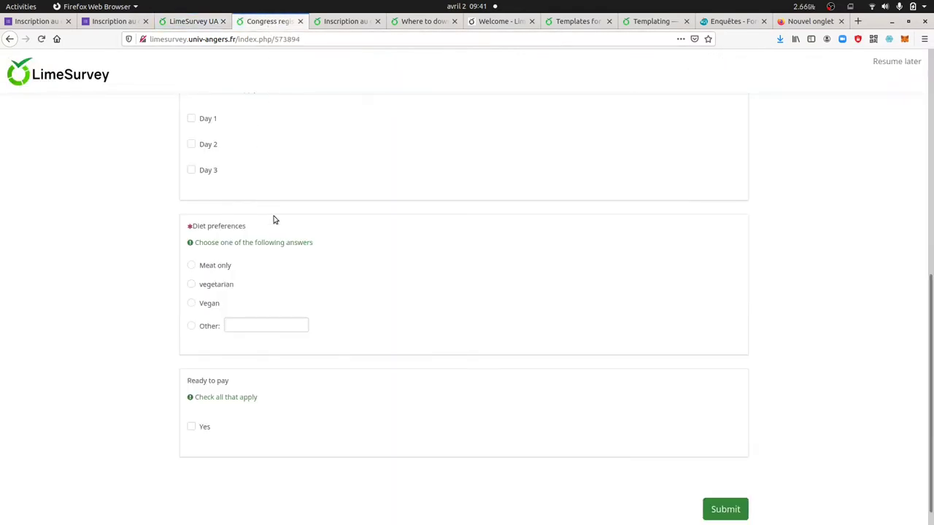
{"action": "scroll", "coordinate": [276, 215], "scroll_direction": "up", "scroll_amount": 5}
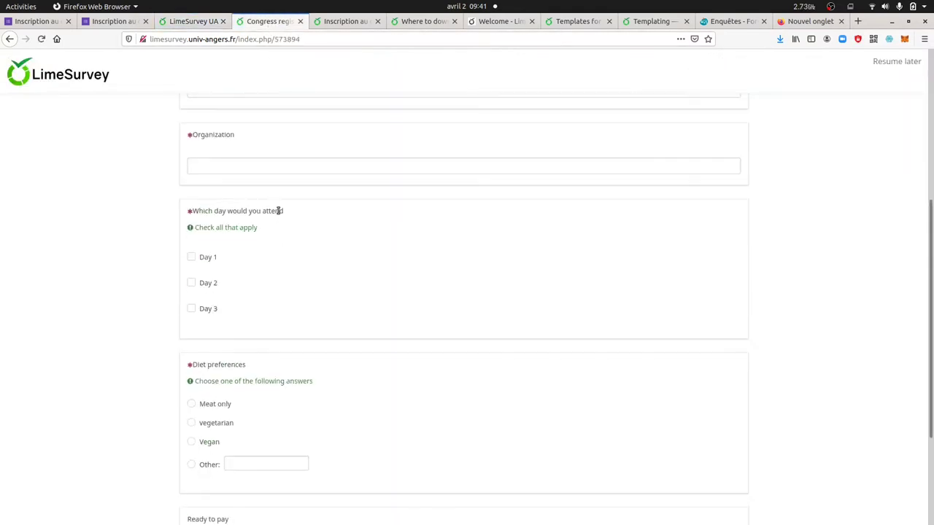
{"action": "left_click", "coordinate": [10, 40]}
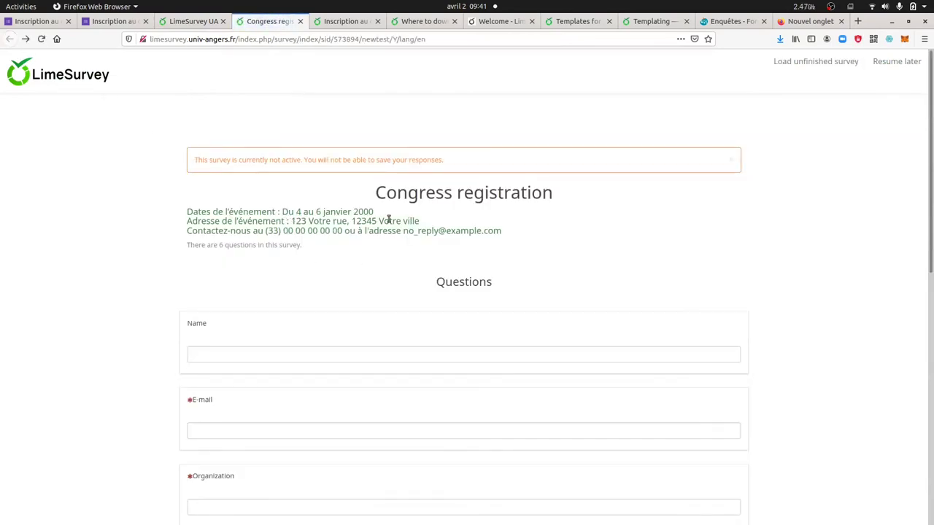
{"action": "scroll", "coordinate": [392, 358], "scroll_direction": "down", "scroll_amount": 9}
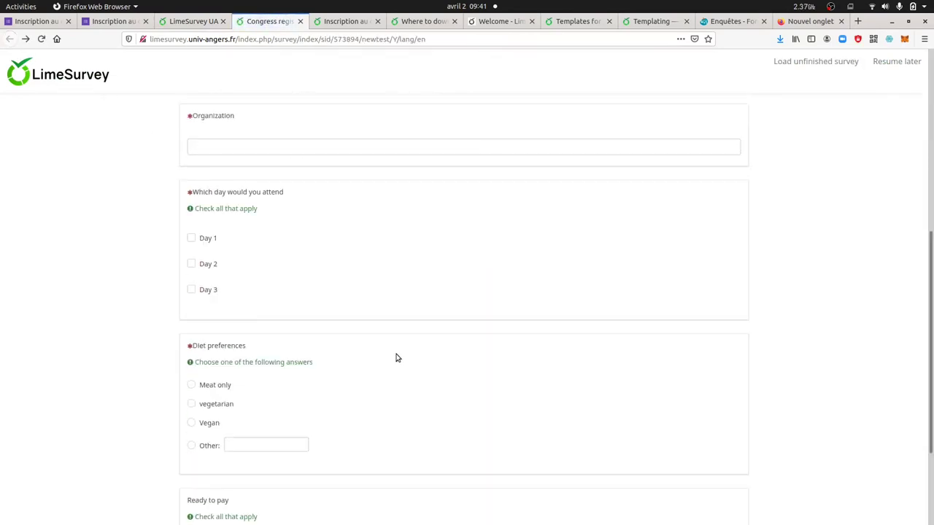
{"action": "scroll", "coordinate": [360, 405], "scroll_direction": "up", "scroll_amount": 9}
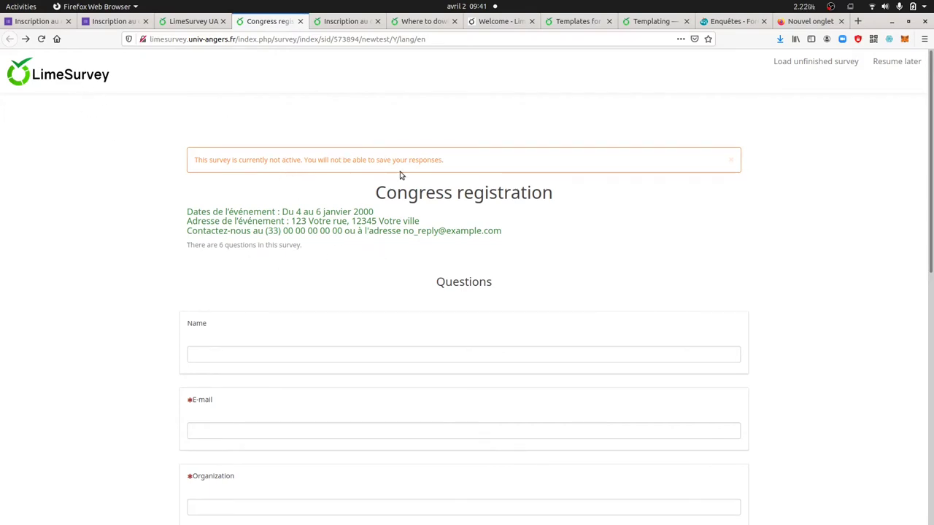
{"action": "left_click", "coordinate": [188, 22]}
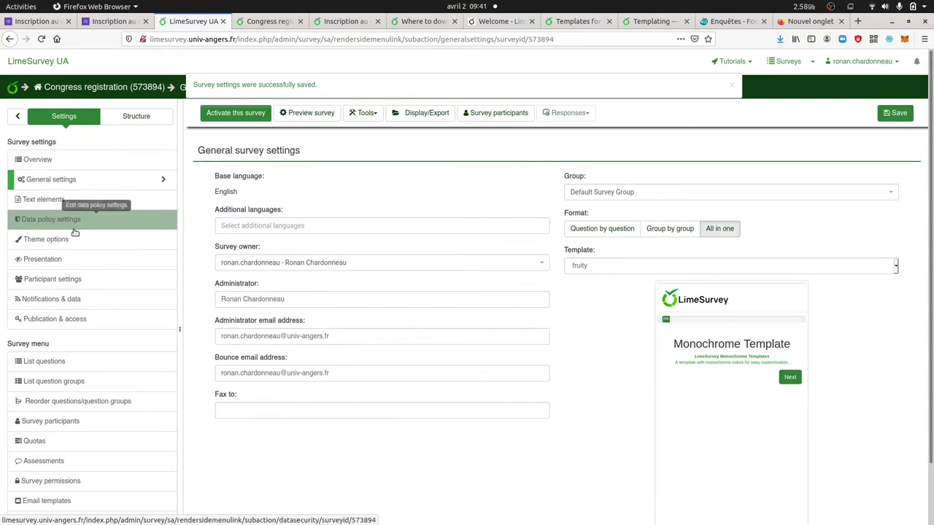
Select the three-line welcome message in Text elements, then go to the Inscription au congrès form.
{"action": "left_click", "coordinate": [74, 260]}
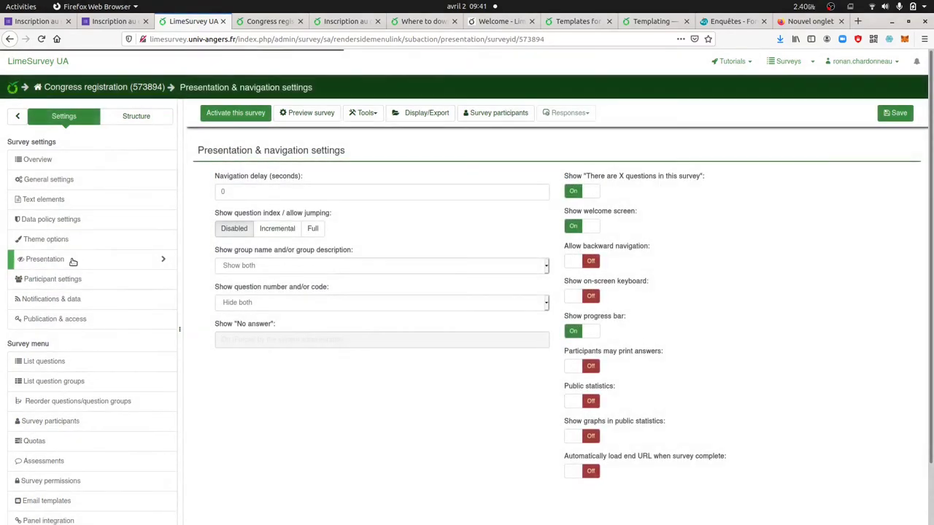
{"action": "left_click", "coordinate": [81, 201]}
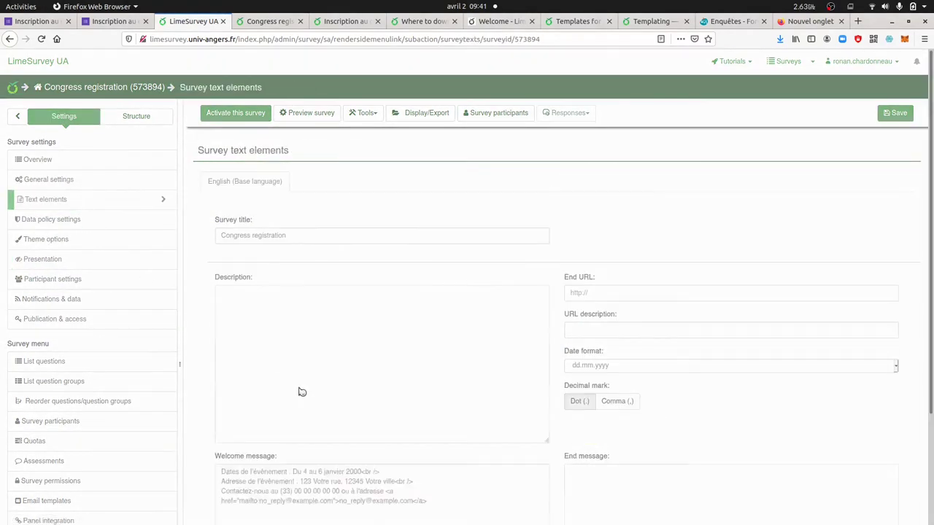
{"action": "scroll", "coordinate": [387, 346], "scroll_direction": "down", "scroll_amount": 3}
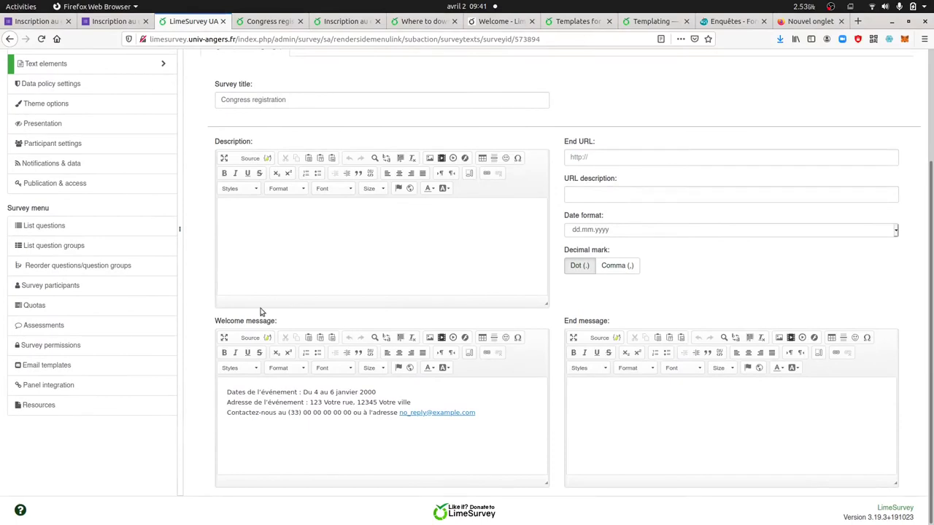
{"action": "left_click_drag", "start_coordinate": [227, 392], "coordinate": [426, 427]}
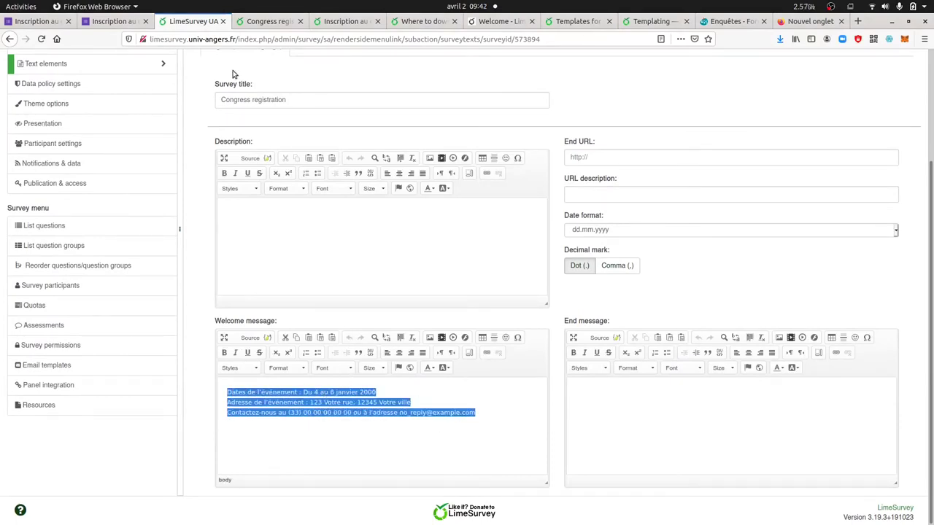
{"action": "left_click", "coordinate": [97, 22]}
Inspect the Google Form's header description to read its text colour, #202124.
{"action": "scroll", "coordinate": [306, 306], "scroll_direction": "up", "scroll_amount": 10}
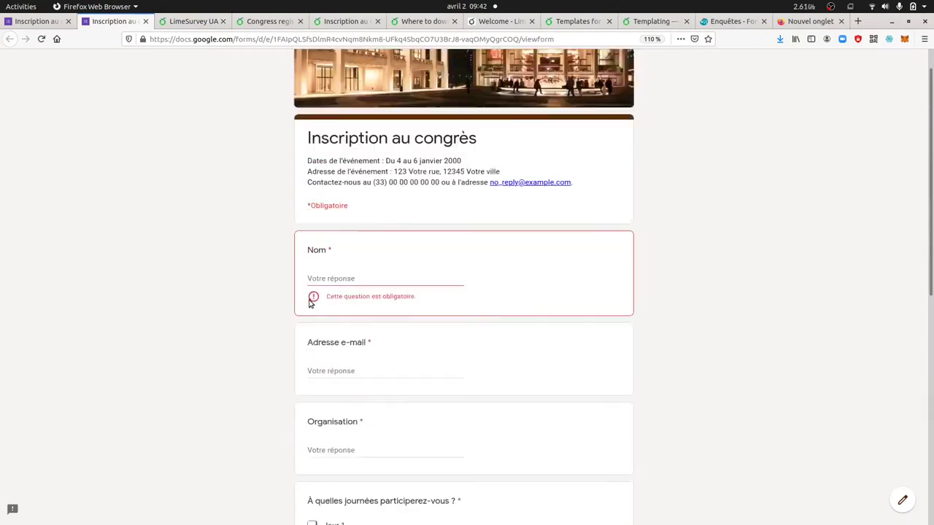
{"action": "right_click", "coordinate": [377, 214]}
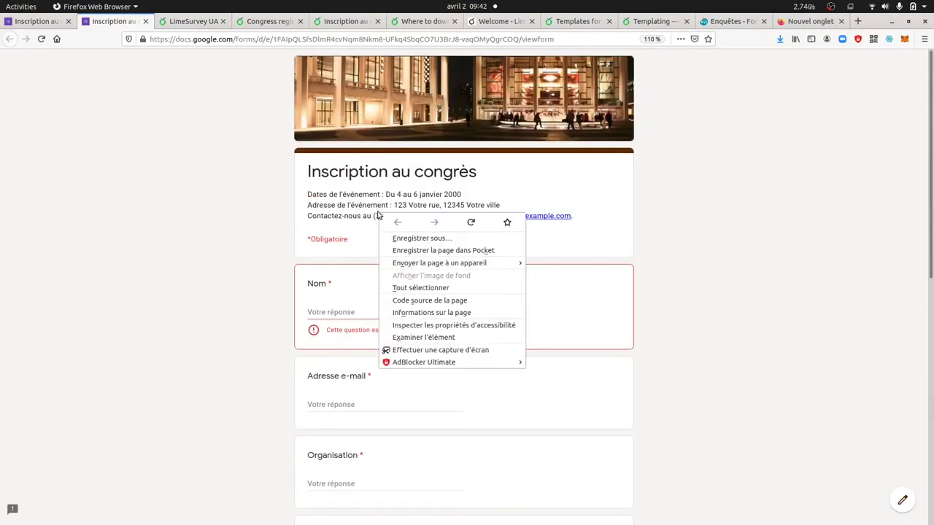
{"action": "left_click", "coordinate": [430, 337]}
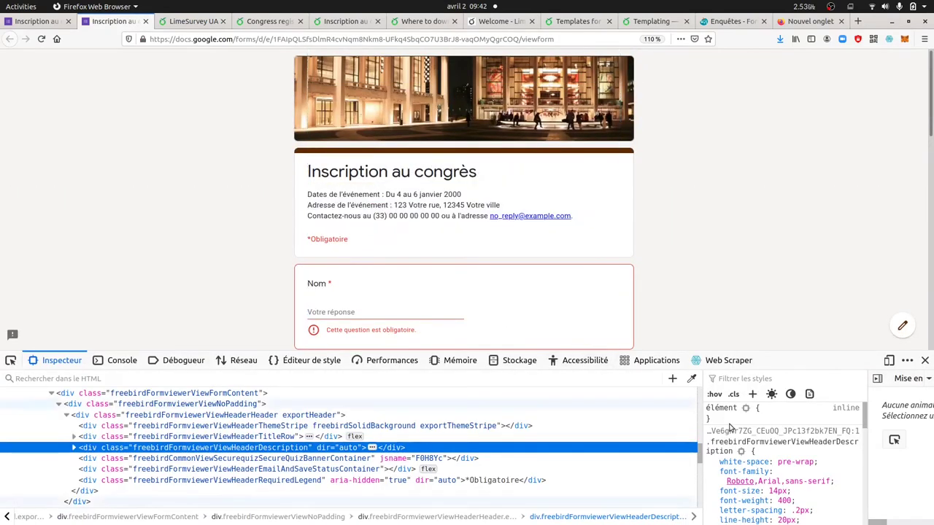
{"action": "scroll", "coordinate": [777, 436], "scroll_direction": "down", "scroll_amount": 2}
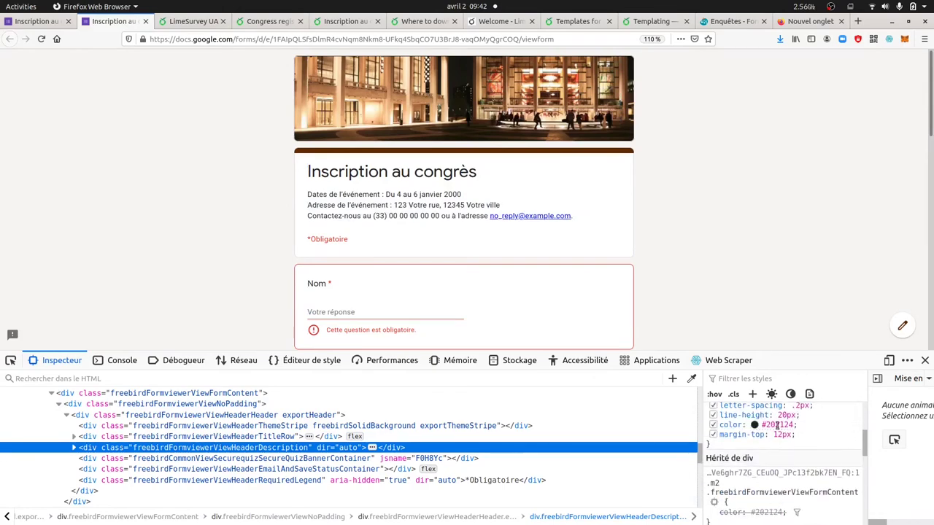
{"action": "left_click", "coordinate": [767, 425]}
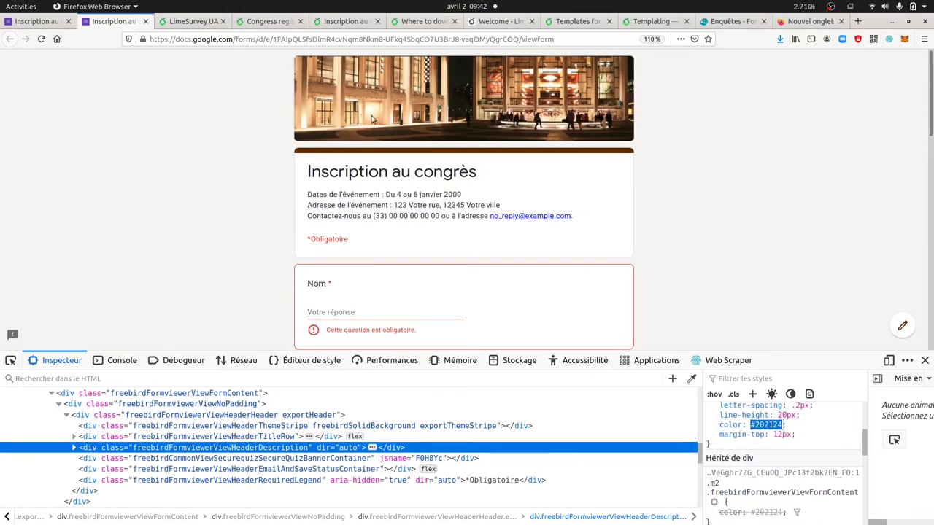
{"action": "left_click", "coordinate": [208, 25]}
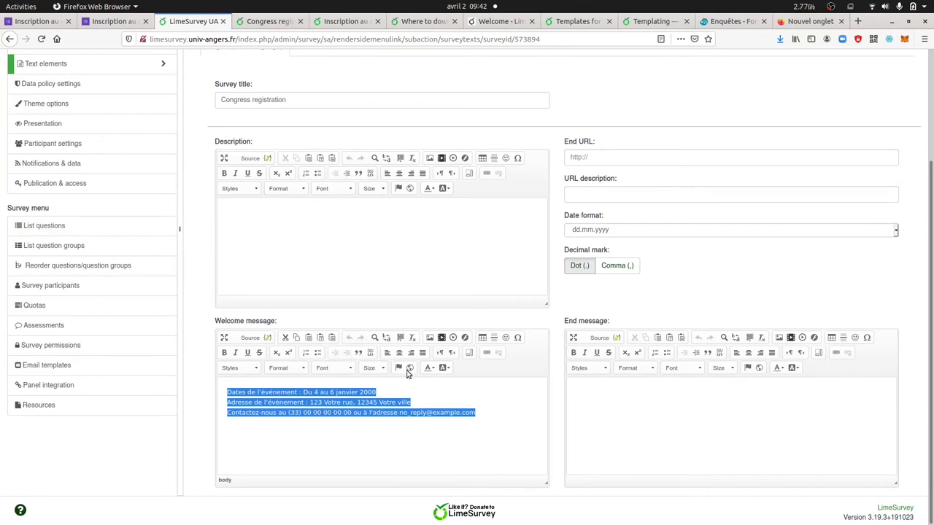
Give the welcome message text the custom colour #202124 and turn off bold.
{"action": "left_click", "coordinate": [432, 368]}
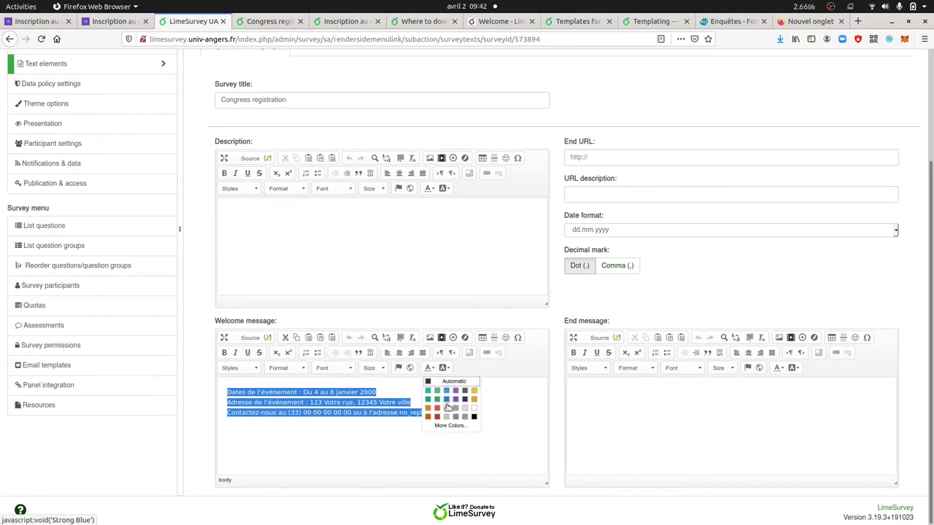
{"action": "left_click", "coordinate": [449, 428]}
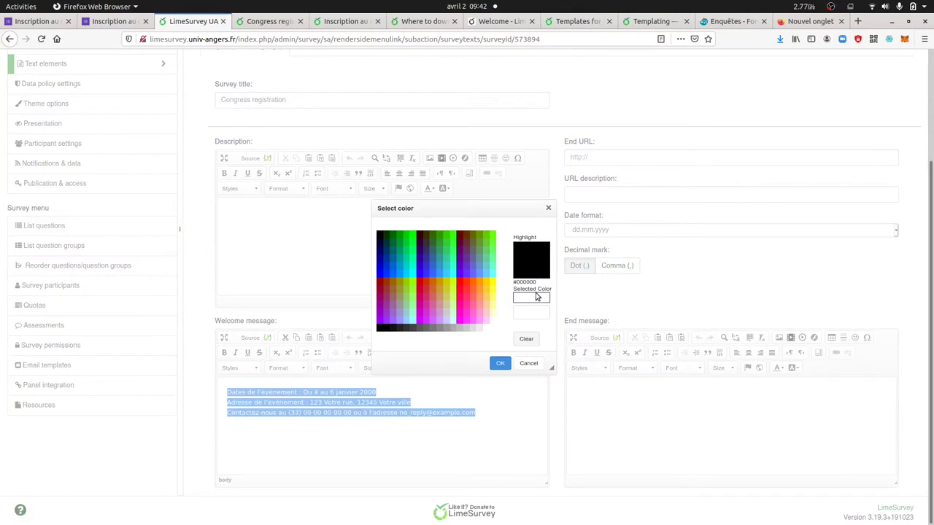
{"action": "left_click", "coordinate": [528, 313]}
{"action": "left_click", "coordinate": [500, 363]}
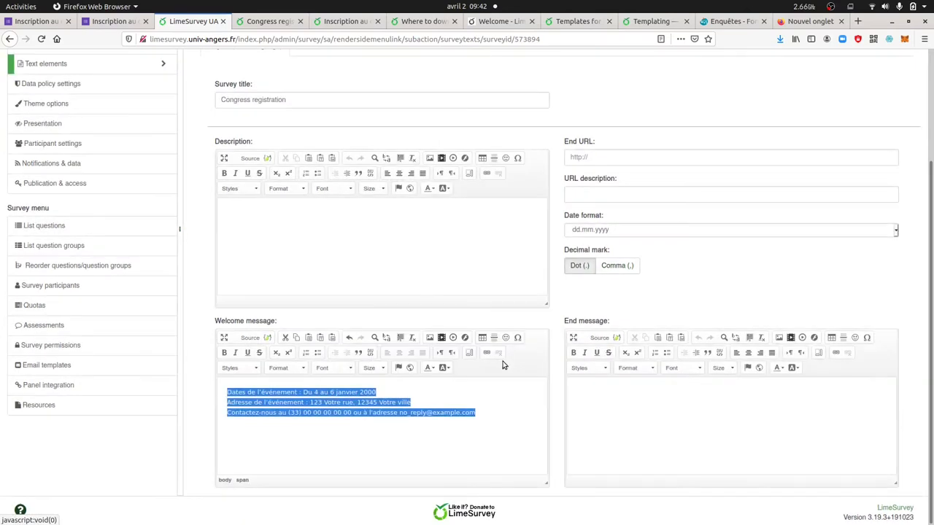
{"action": "left_click", "coordinate": [224, 356]}
{"action": "scroll", "coordinate": [632, 357], "scroll_direction": "up", "scroll_amount": 3}
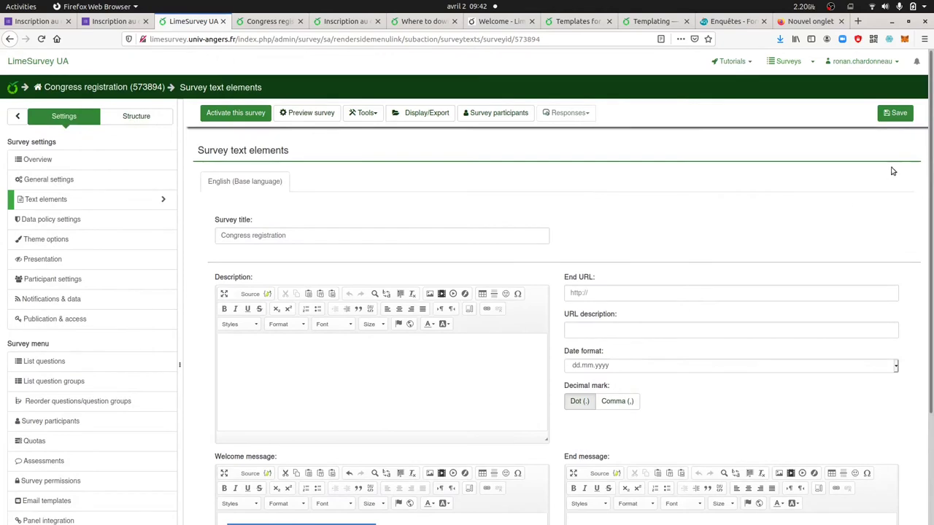
Save the text elements and add an empty line above the welcome message.
{"action": "left_click", "coordinate": [895, 115]}
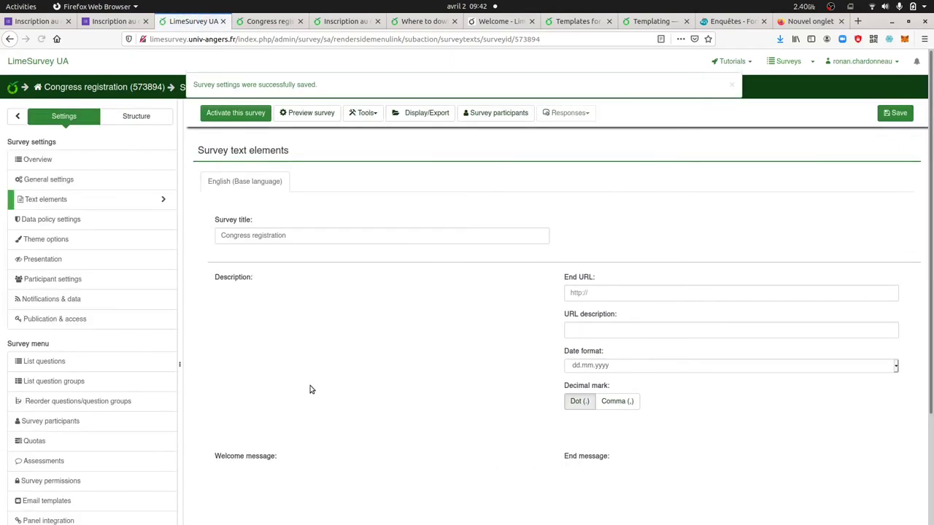
{"action": "scroll", "coordinate": [314, 383], "scroll_direction": "down", "scroll_amount": 3}
{"action": "left_click", "coordinate": [281, 394]}
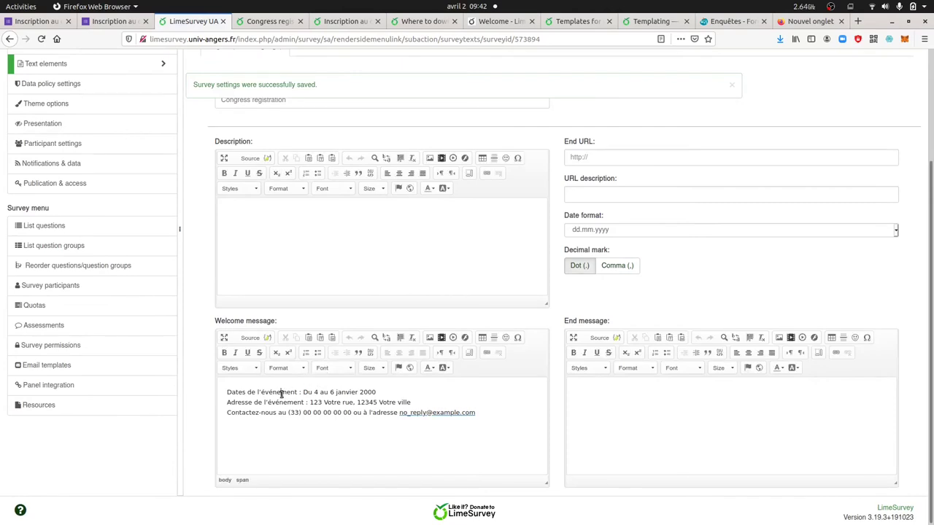
{"action": "key", "text": "Return"}
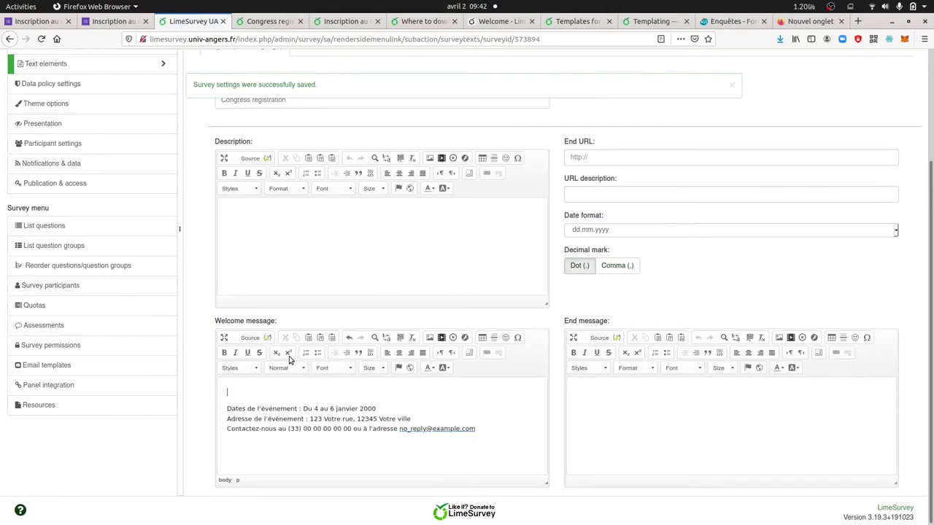
Upload and insert the 21_show_2.jpg photo at the top of the welcome message, then save.
{"action": "left_click", "coordinate": [431, 338]}
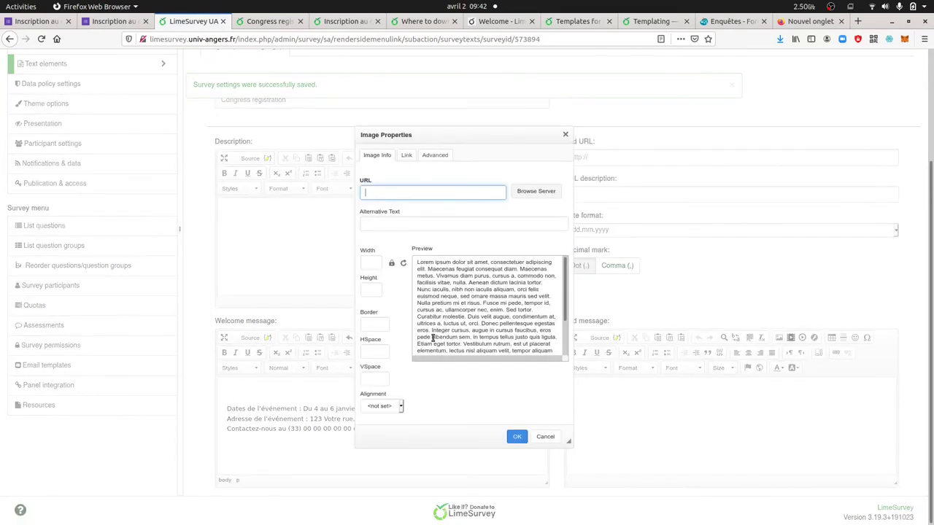
{"action": "left_click", "coordinate": [546, 192]}
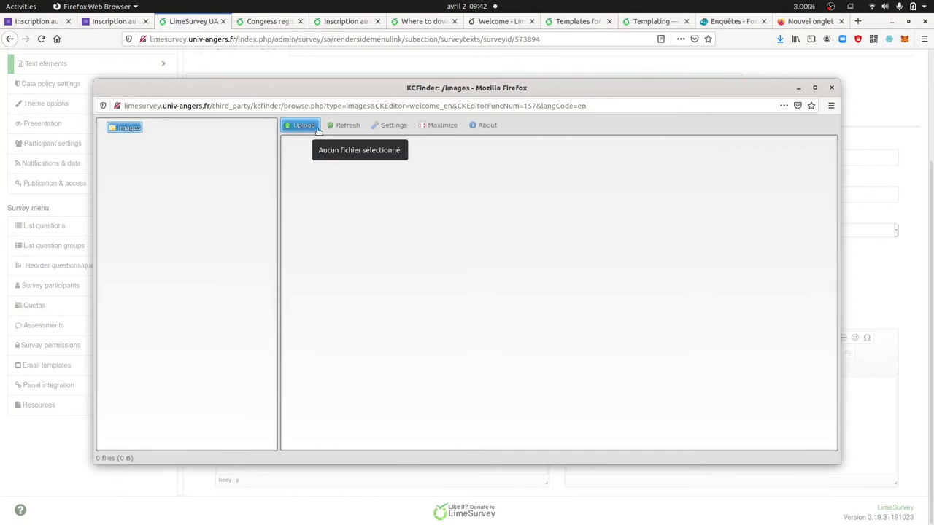
{"action": "left_click", "coordinate": [309, 129]}
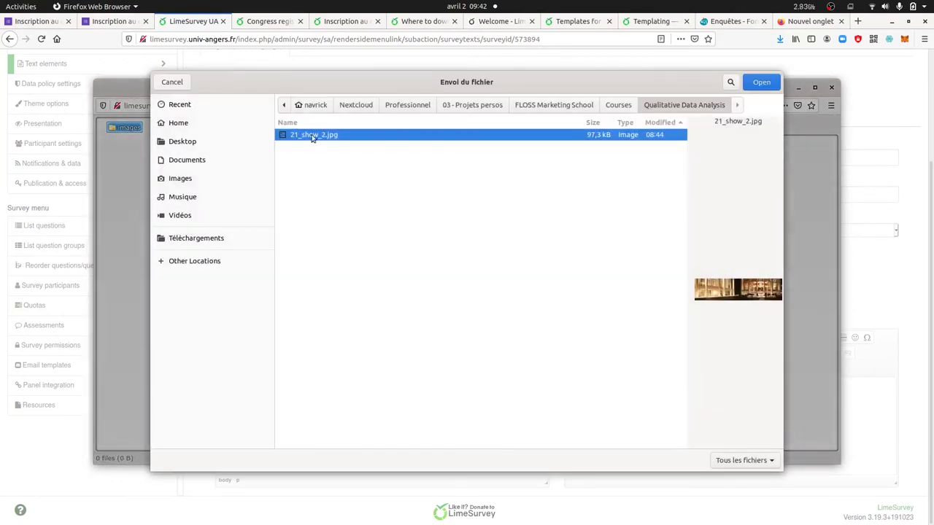
{"action": "left_click", "coordinate": [759, 83]}
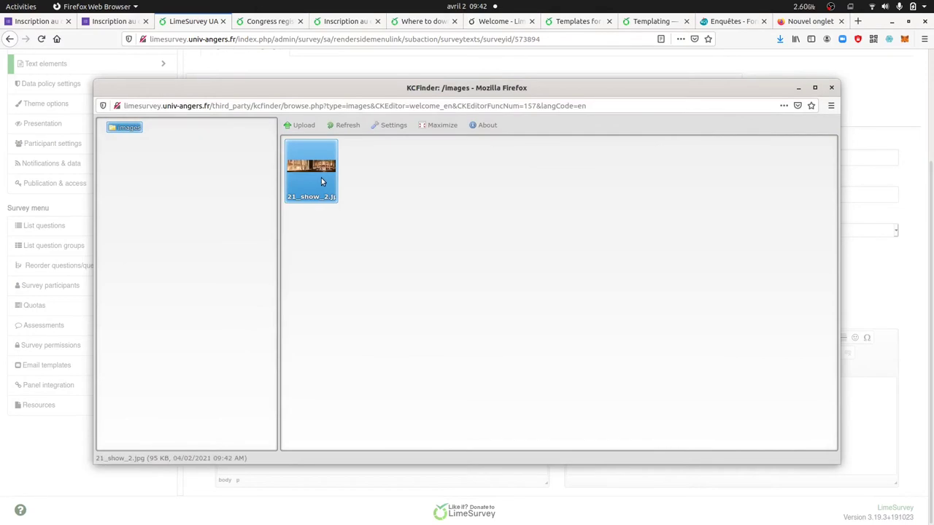
{"action": "double_click", "coordinate": [321, 179]}
{"action": "left_click", "coordinate": [517, 436]}
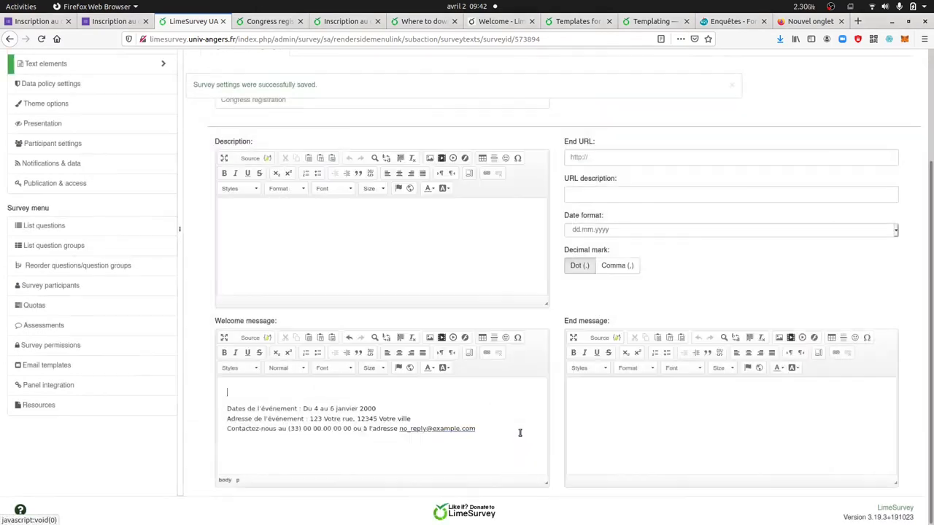
{"action": "scroll", "coordinate": [450, 435], "scroll_direction": "down", "scroll_amount": 2}
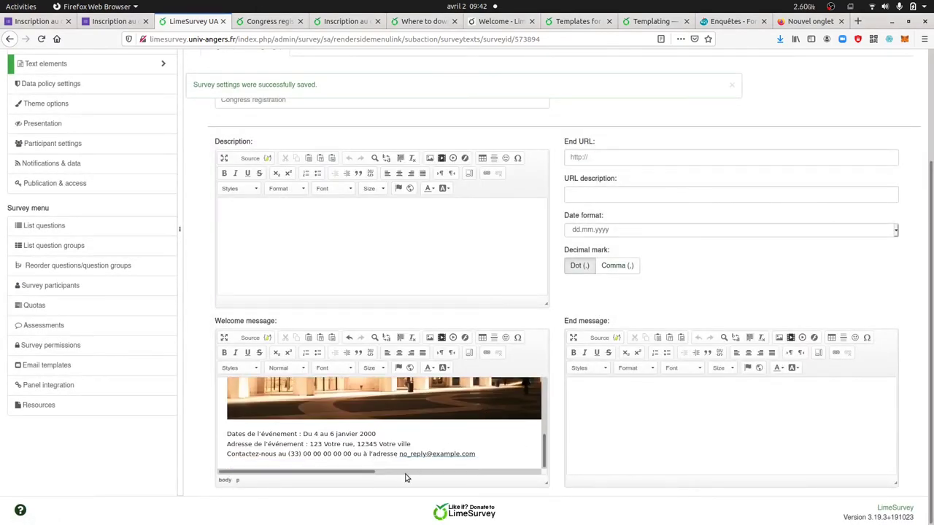
{"action": "scroll", "coordinate": [742, 302], "scroll_direction": "up", "scroll_amount": 3}
{"action": "left_click", "coordinate": [891, 113]}
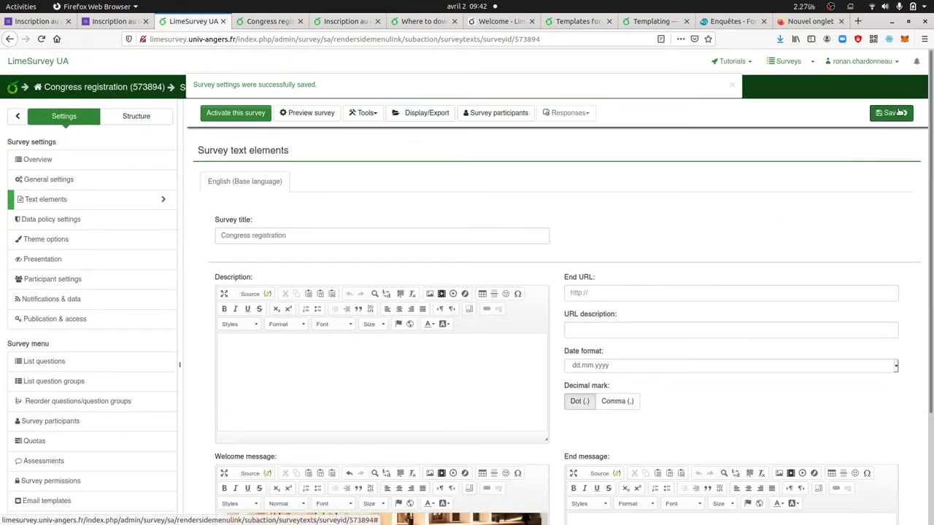
{"action": "left_click", "coordinate": [265, 21]}
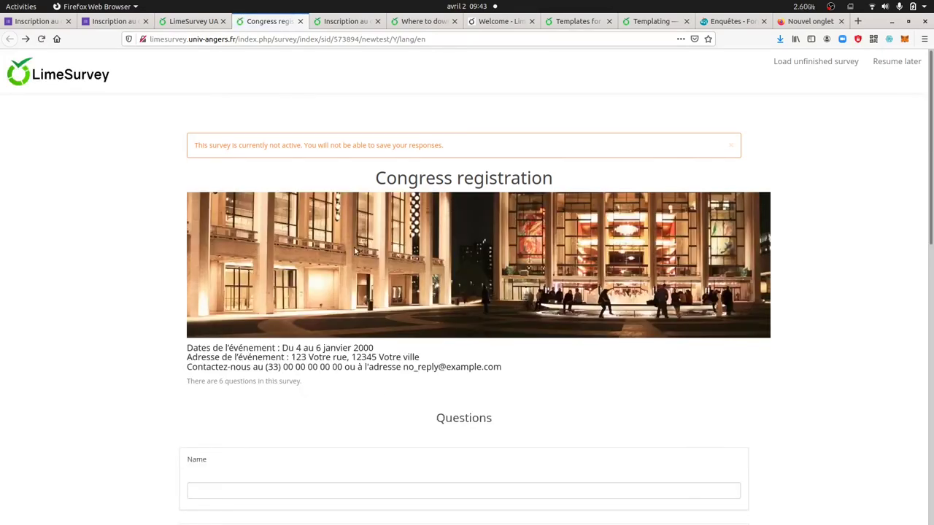
{"action": "scroll", "coordinate": [396, 294], "scroll_direction": "down", "scroll_amount": 4}
{"action": "scroll", "coordinate": [309, 338], "scroll_direction": "down", "scroll_amount": 4}
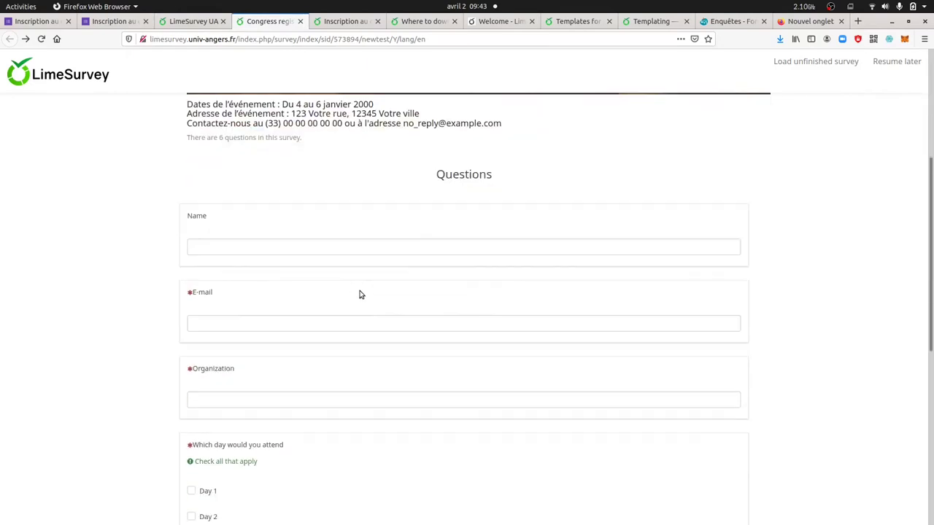
{"action": "left_click", "coordinate": [359, 248]}
{"action": "scroll", "coordinate": [409, 219], "scroll_direction": "down", "scroll_amount": 3}
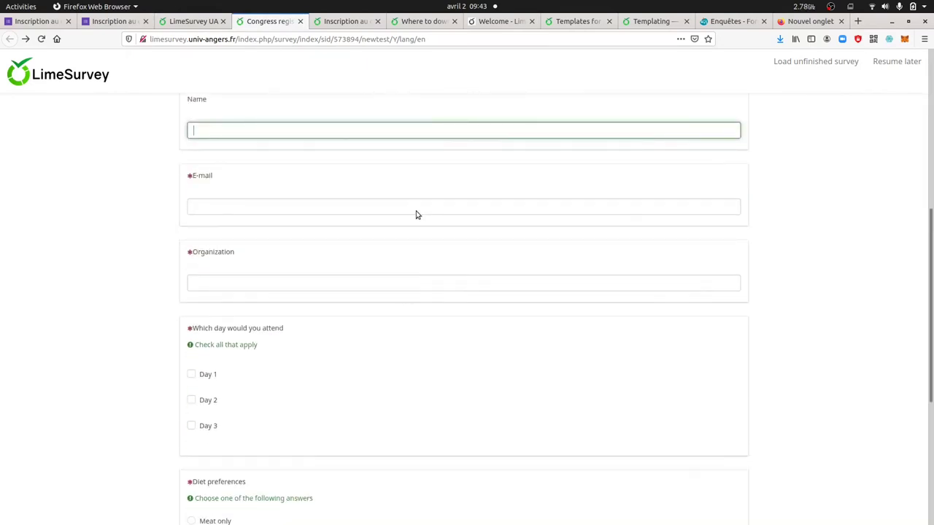
{"action": "scroll", "coordinate": [365, 160], "scroll_direction": "up", "scroll_amount": 3}
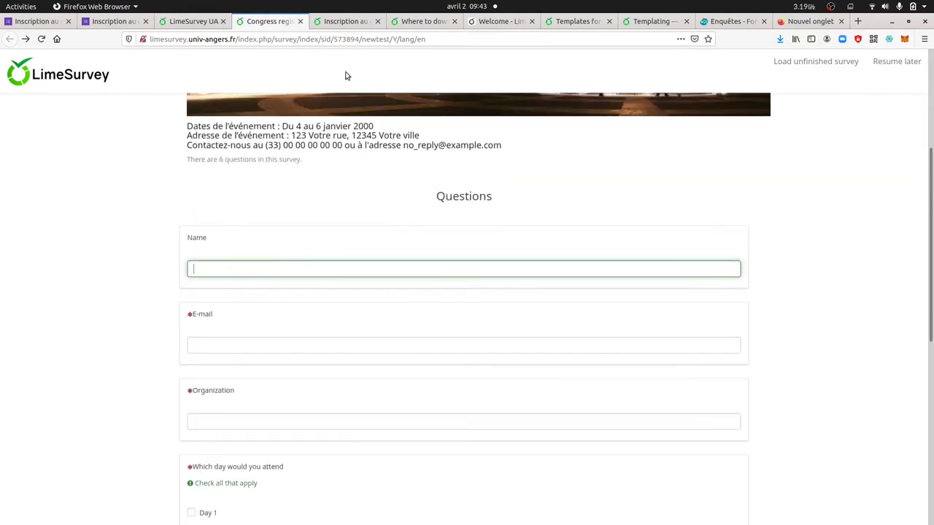
{"action": "left_click", "coordinate": [124, 22]}
{"action": "scroll", "coordinate": [438, 300], "scroll_direction": "down", "scroll_amount": 2}
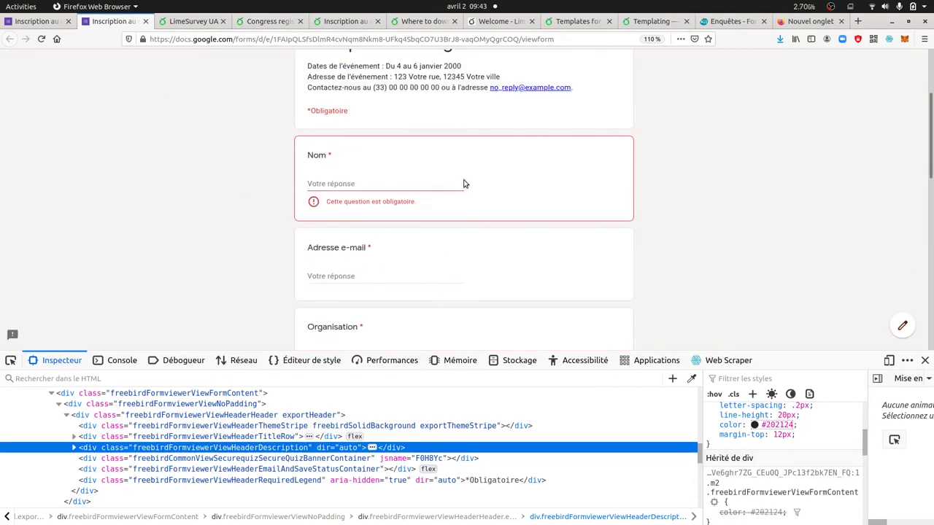
{"action": "left_click", "coordinate": [262, 22]}
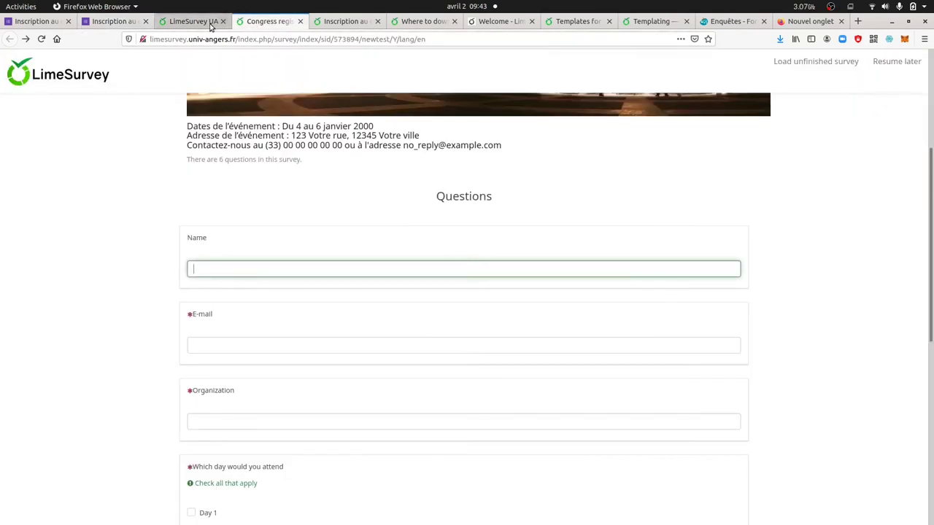
{"action": "left_click", "coordinate": [212, 22]}
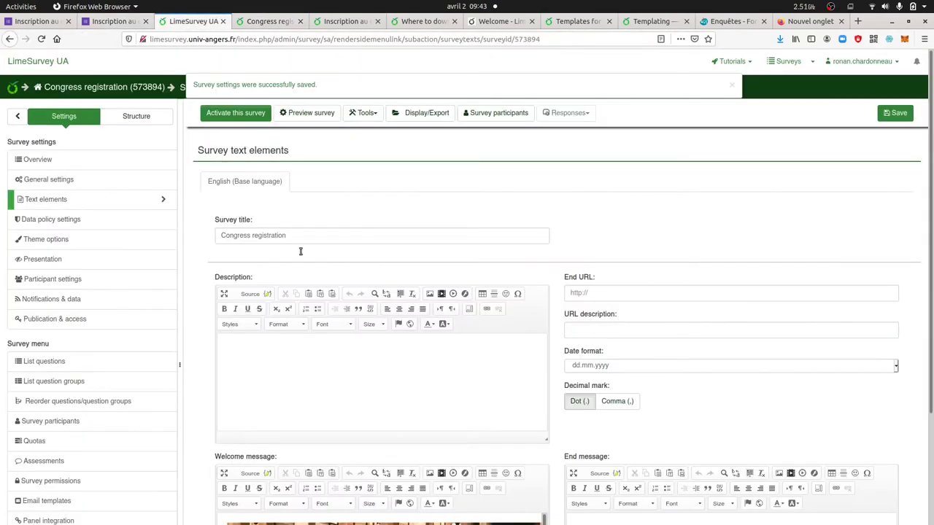
Set the Name question A01's text input box width to 50%.
{"action": "left_click", "coordinate": [110, 372]}
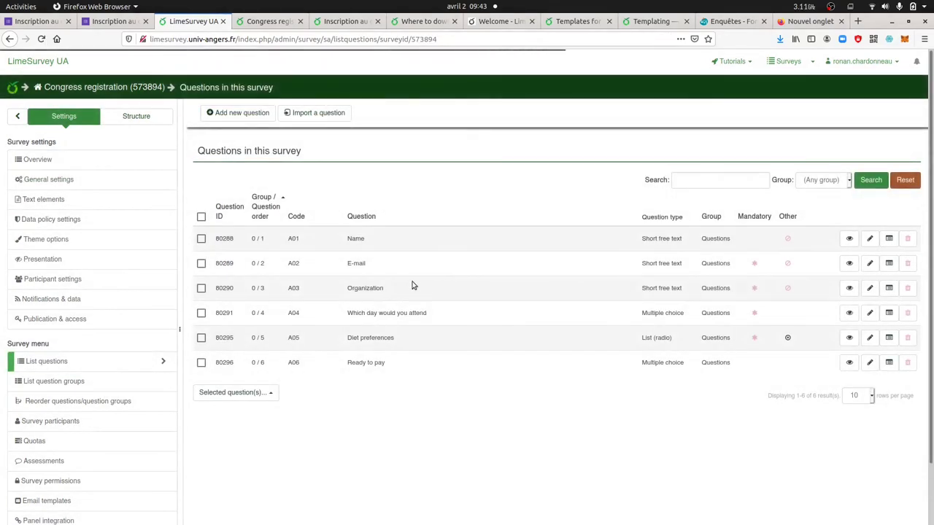
{"action": "left_click", "coordinate": [869, 238]}
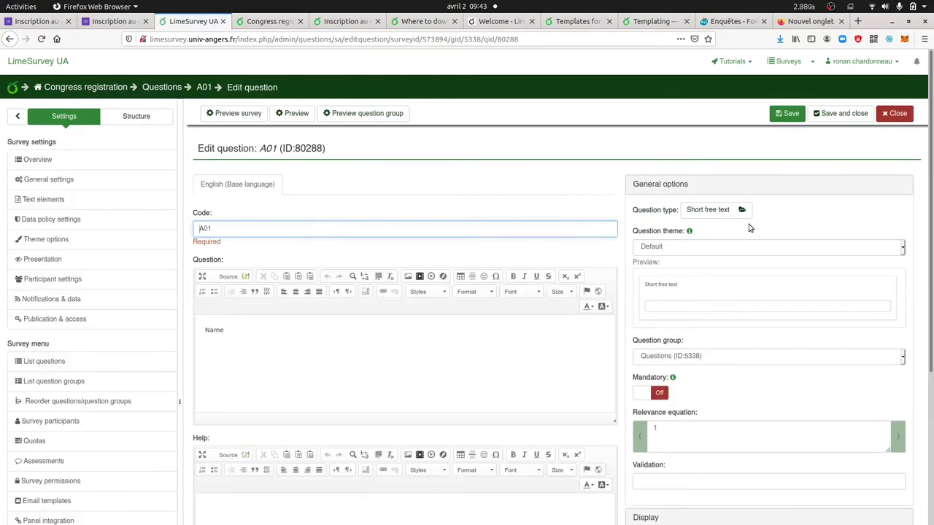
{"action": "scroll", "coordinate": [756, 297], "scroll_direction": "down", "scroll_amount": 5}
{"action": "left_click", "coordinate": [698, 328]}
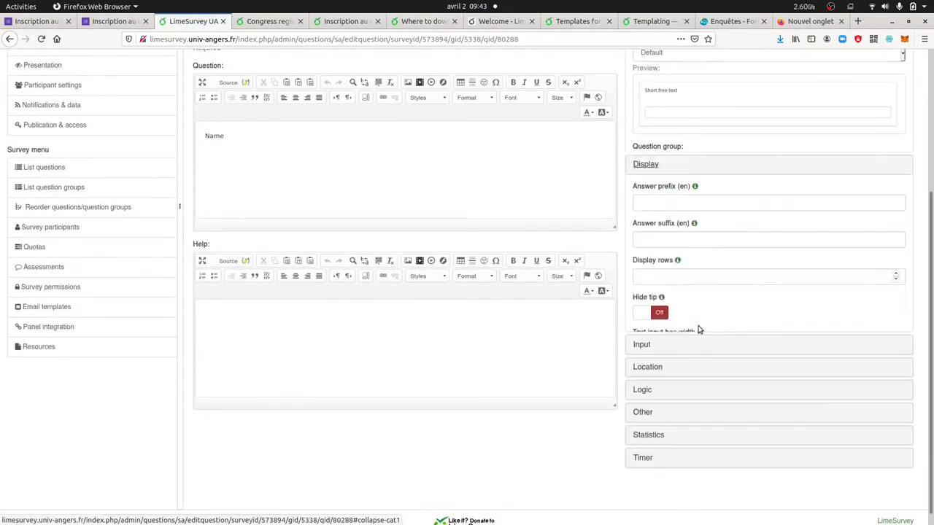
{"action": "scroll", "coordinate": [707, 131], "scroll_direction": "up", "scroll_amount": 2}
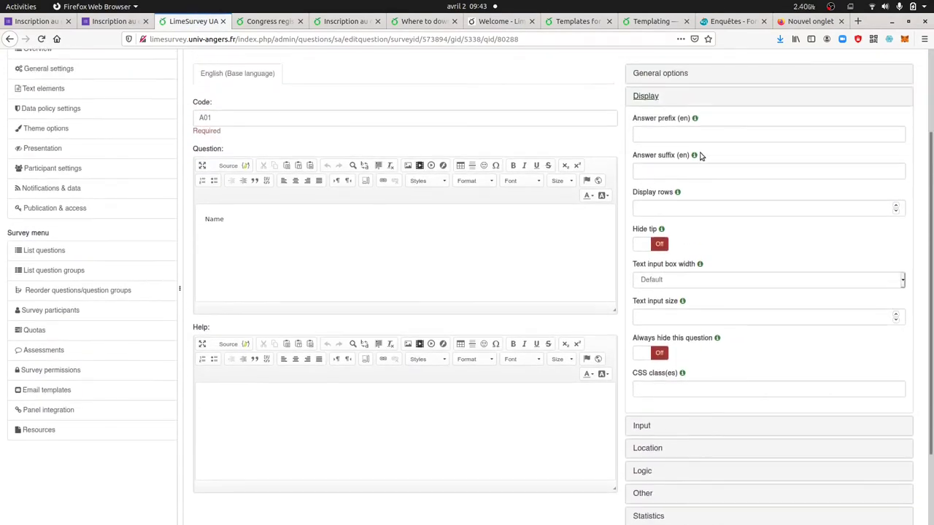
{"action": "left_click", "coordinate": [675, 281]}
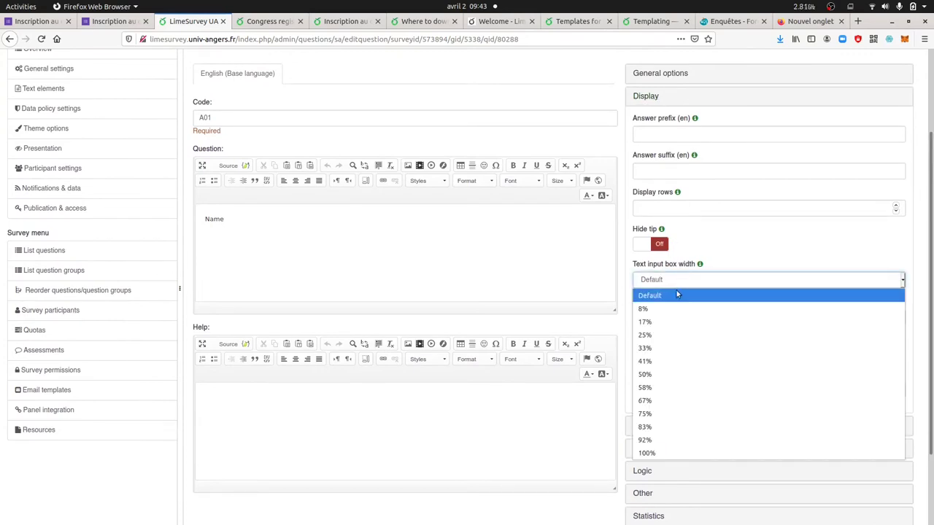
{"action": "left_click", "coordinate": [665, 375]}
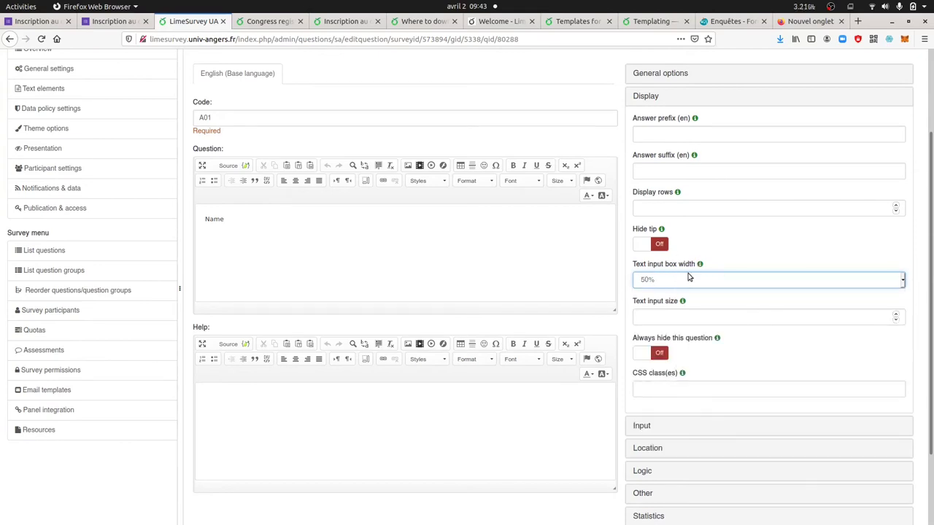
{"action": "scroll", "coordinate": [694, 366], "scroll_direction": "down", "scroll_amount": 3}
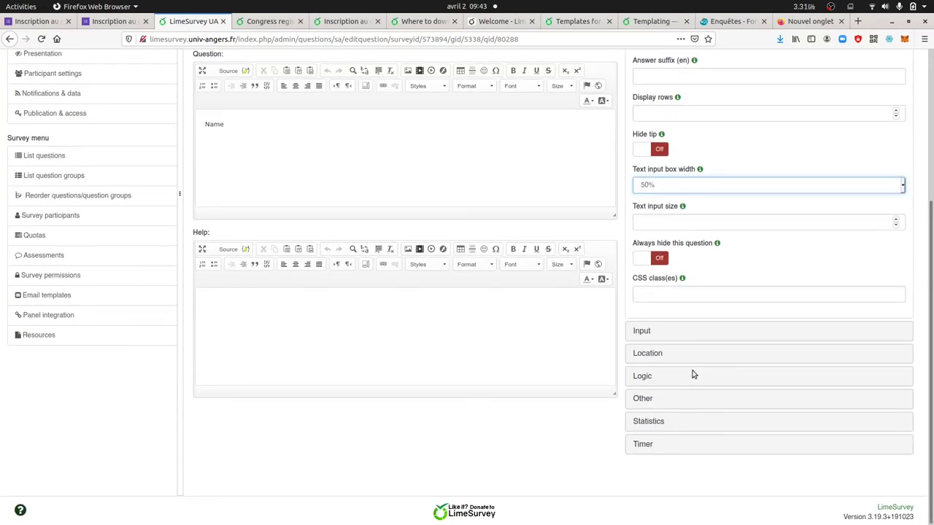
{"action": "scroll", "coordinate": [703, 328], "scroll_direction": "up", "scroll_amount": 2}
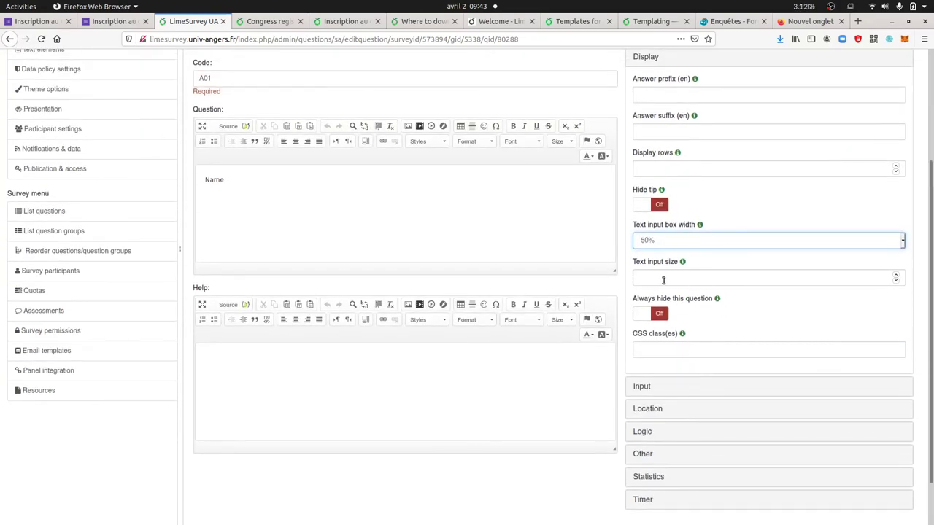
{"action": "scroll", "coordinate": [670, 280], "scroll_direction": "up", "scroll_amount": 4}
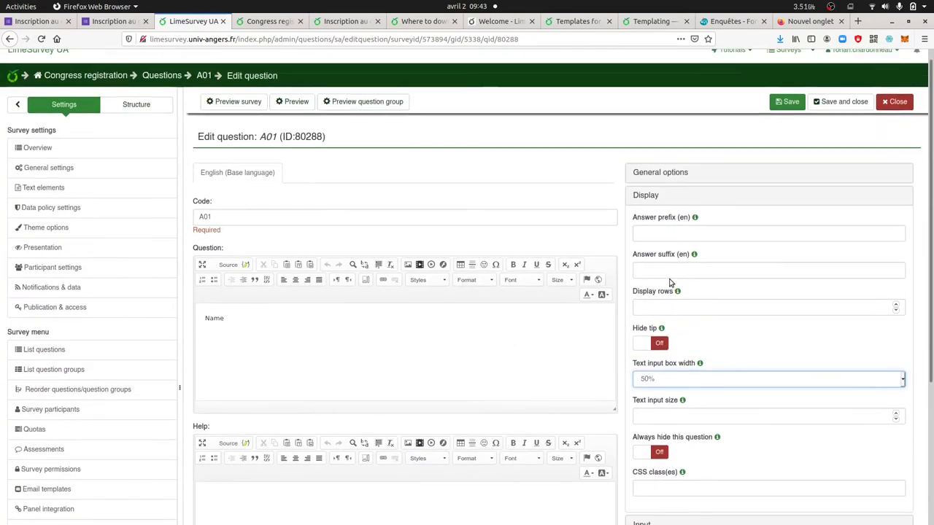
Save question A01 and reload the survey preview.
{"action": "left_click", "coordinate": [783, 113]}
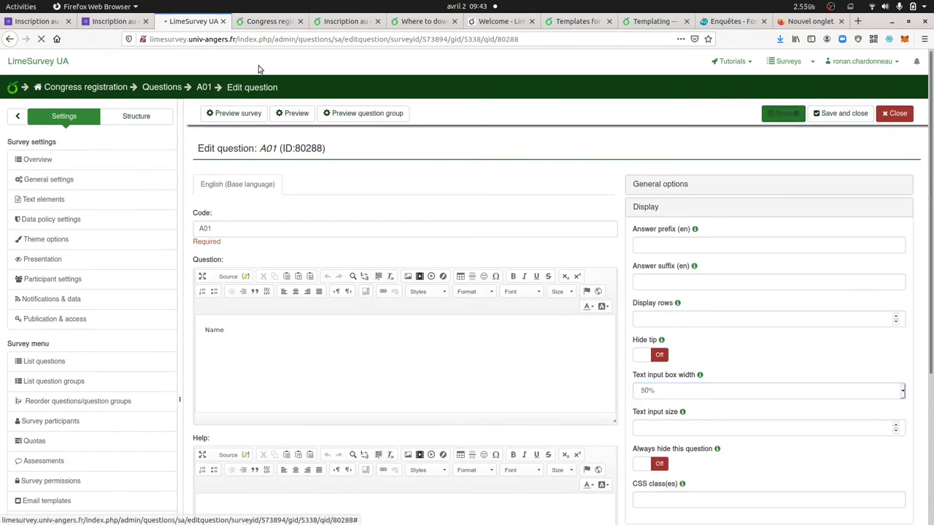
{"action": "left_click", "coordinate": [250, 22]}
{"action": "key", "text": "F5"}
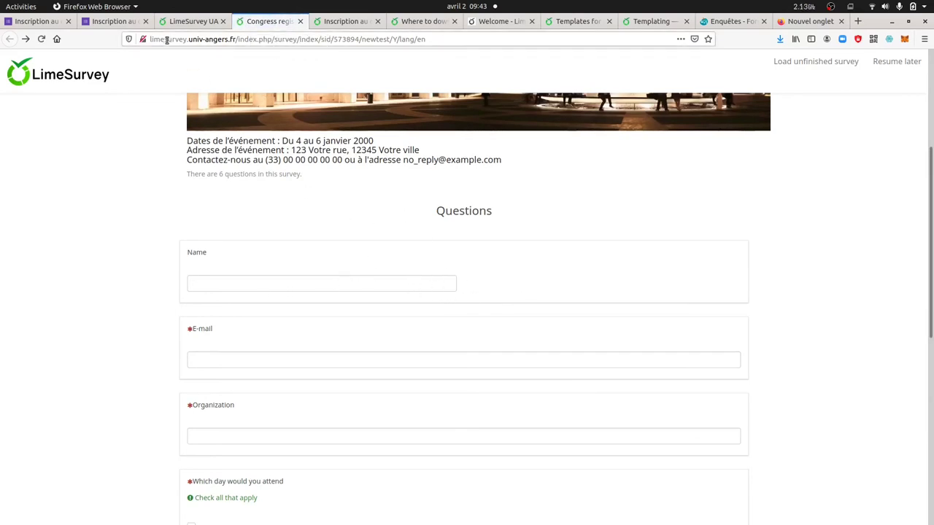
Review the narrower Name field and the 'Check all that apply' hint in the preview, then return to admin.
{"action": "scroll", "coordinate": [243, 270], "scroll_direction": "up", "scroll_amount": 5}
{"action": "scroll", "coordinate": [243, 267], "scroll_direction": "down", "scroll_amount": 6}
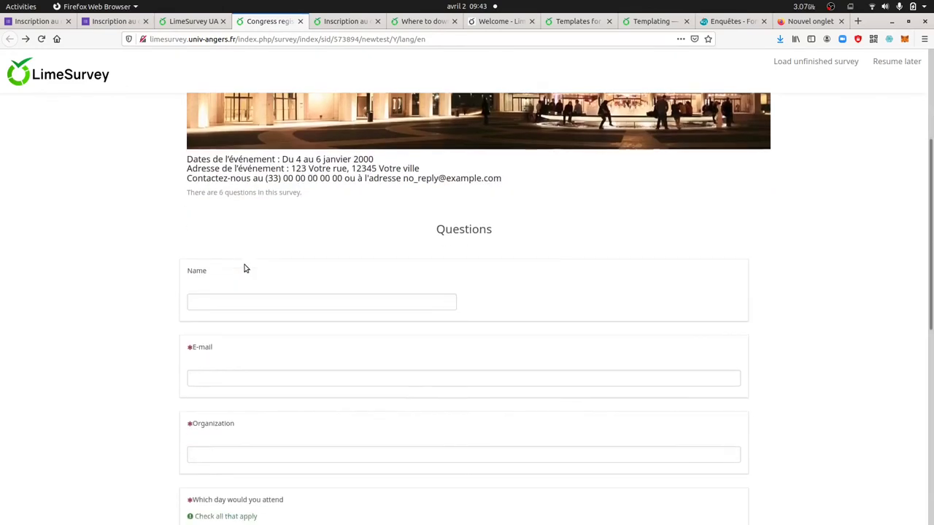
{"action": "scroll", "coordinate": [247, 260], "scroll_direction": "up", "scroll_amount": 2}
{"action": "scroll", "coordinate": [248, 260], "scroll_direction": "up", "scroll_amount": 4}
{"action": "scroll", "coordinate": [246, 263], "scroll_direction": "down", "scroll_amount": 5}
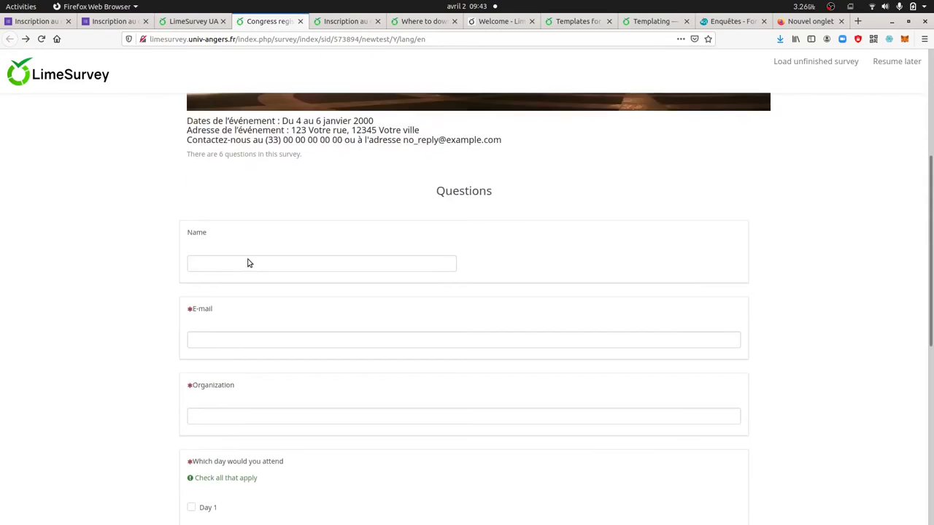
{"action": "left_click_drag", "start_coordinate": [257, 307], "coordinate": [196, 303]}
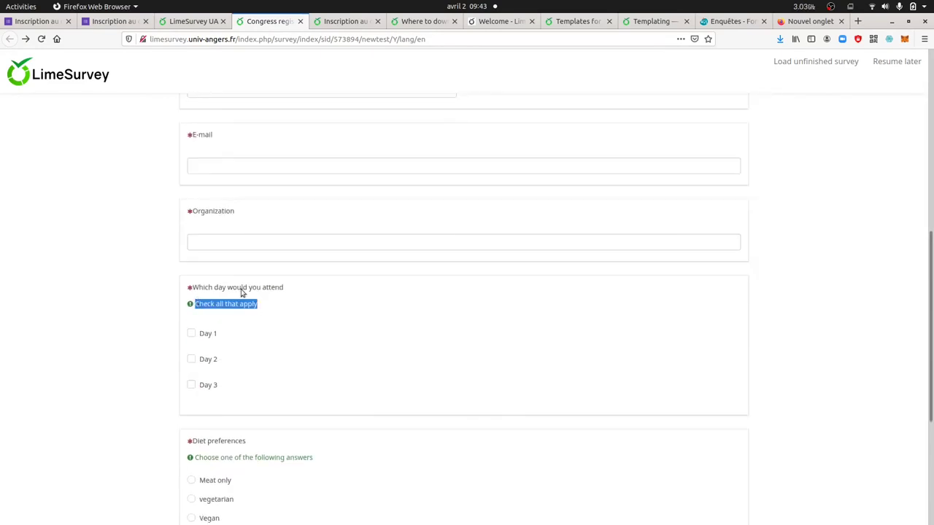
{"action": "scroll", "coordinate": [269, 246], "scroll_direction": "up", "scroll_amount": 5}
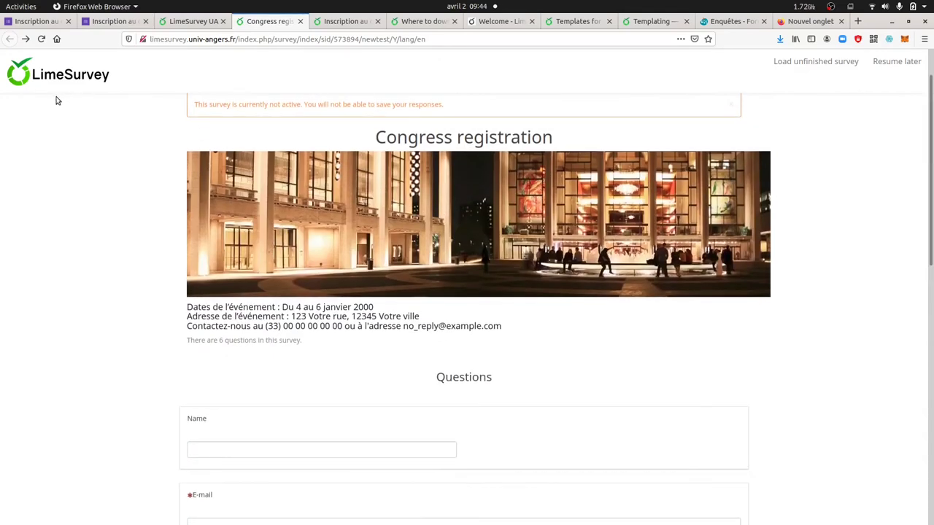
{"action": "left_click", "coordinate": [192, 21]}
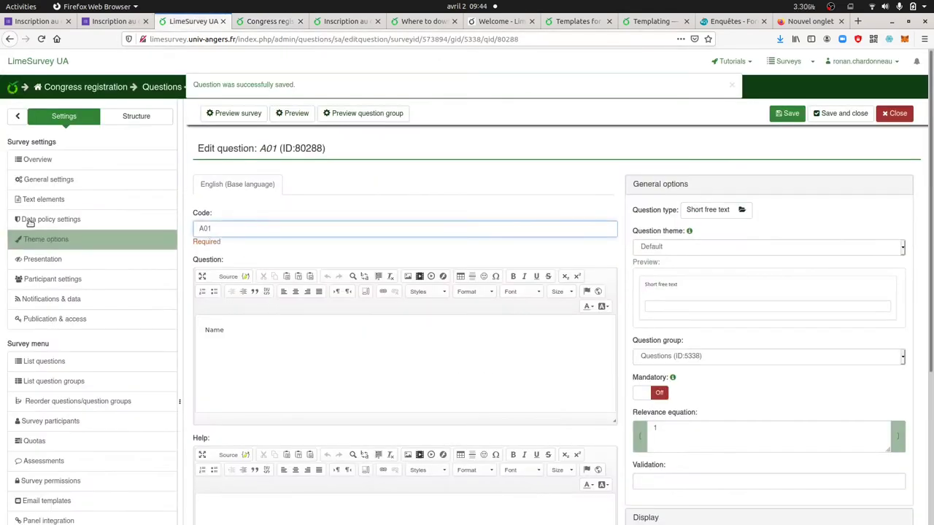
In the survey's theme options, stop inheriting settings and set the font colour to #202124.
{"action": "left_click", "coordinate": [60, 240]}
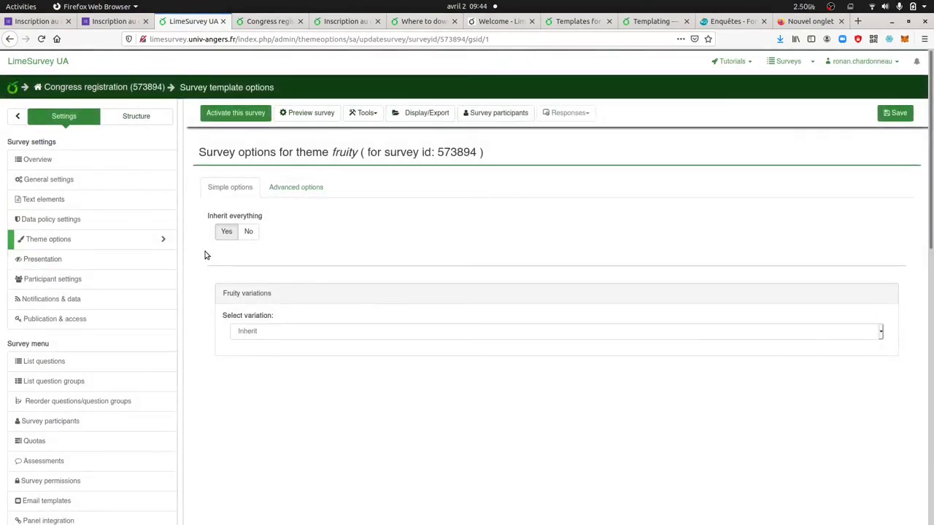
{"action": "left_click", "coordinate": [227, 231]}
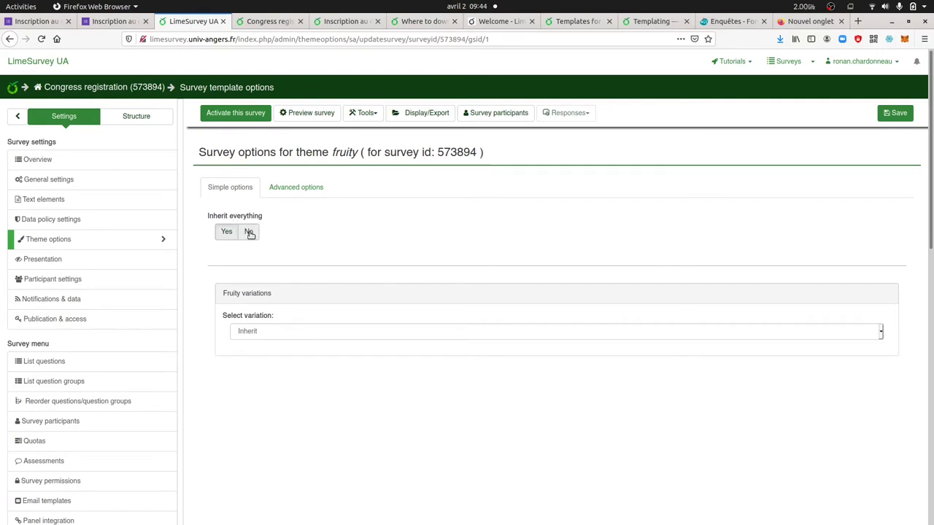
{"action": "left_click", "coordinate": [249, 232]}
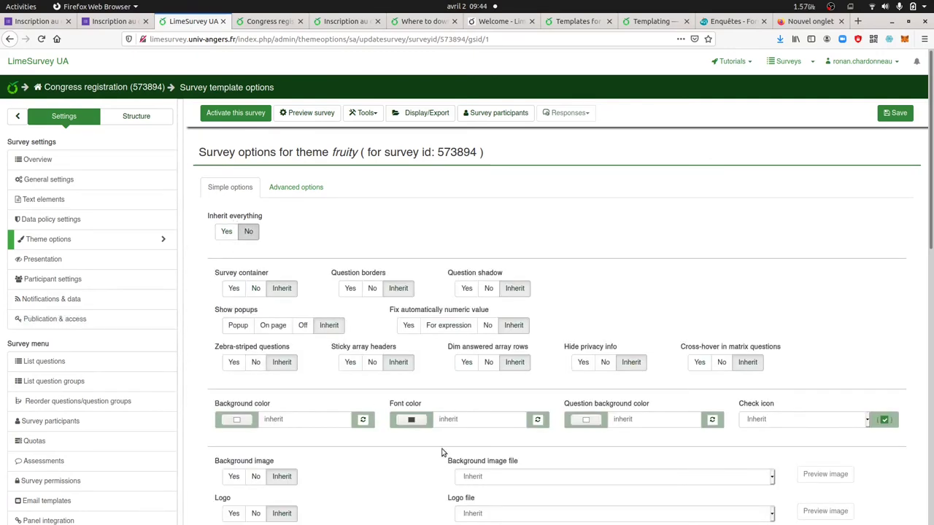
{"action": "scroll", "coordinate": [437, 420], "scroll_direction": "down", "scroll_amount": 2}
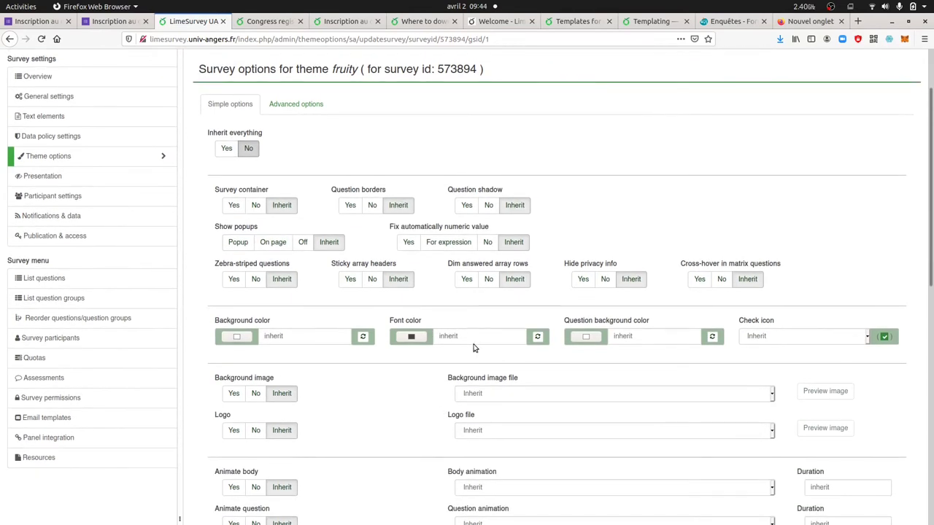
{"action": "left_click", "coordinate": [426, 342]}
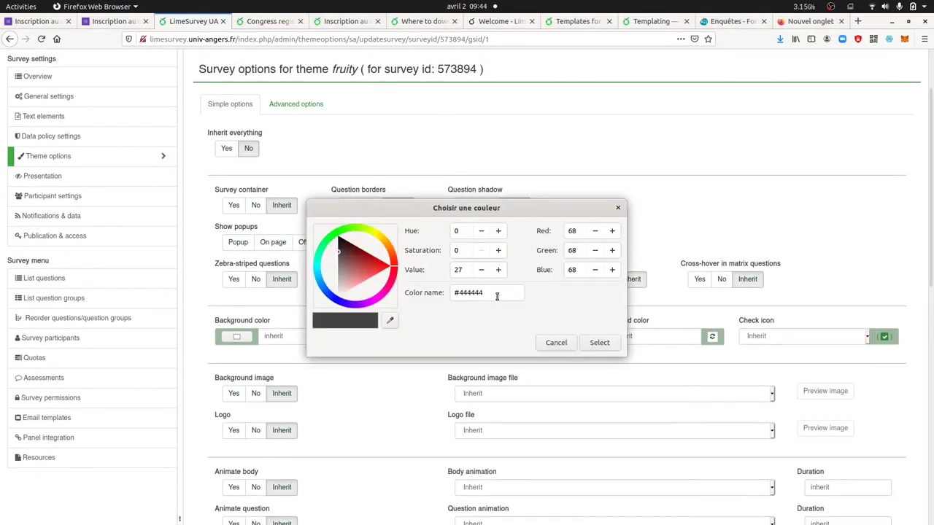
{"action": "left_click_drag", "start_coordinate": [497, 295], "coordinate": [462, 295]}
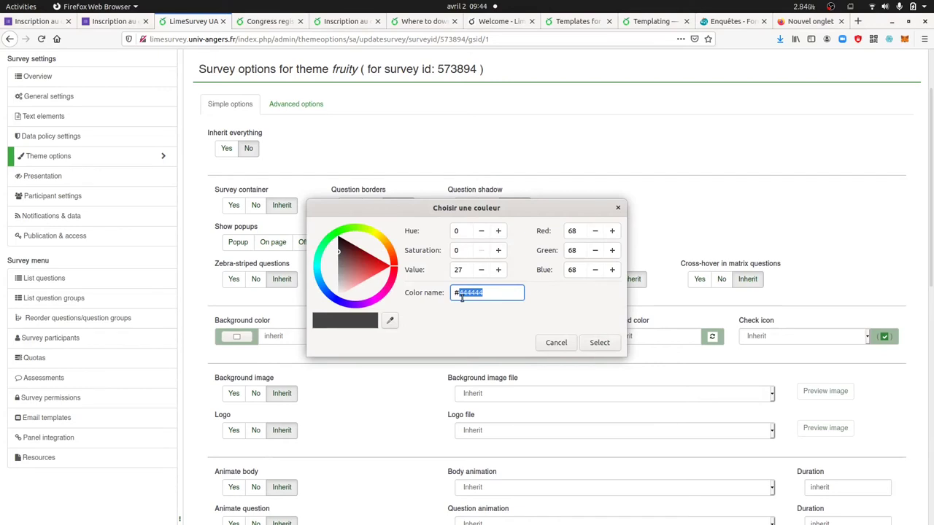
{"action": "type", "text": "#202124"}
{"action": "left_click", "coordinate": [588, 344]}
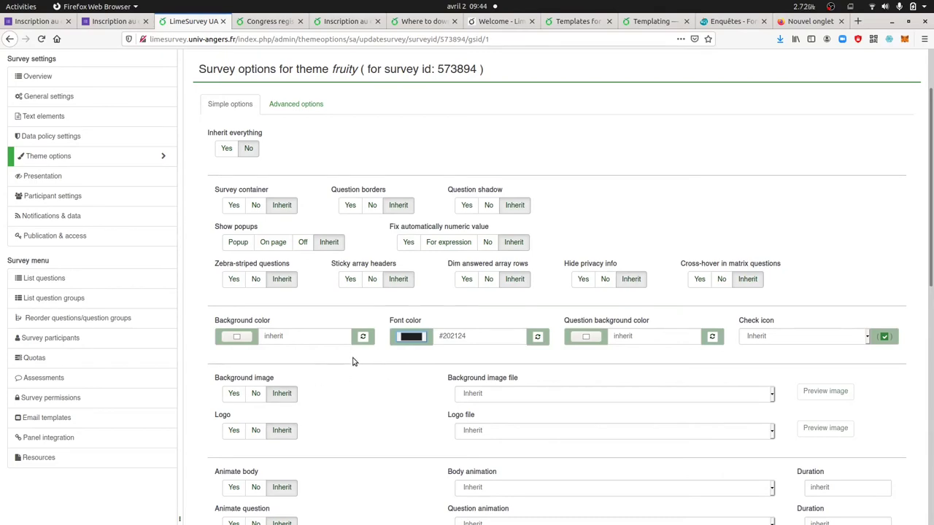
Set the theme's Logo option to No.
{"action": "scroll", "coordinate": [353, 361], "scroll_direction": "down", "scroll_amount": 5}
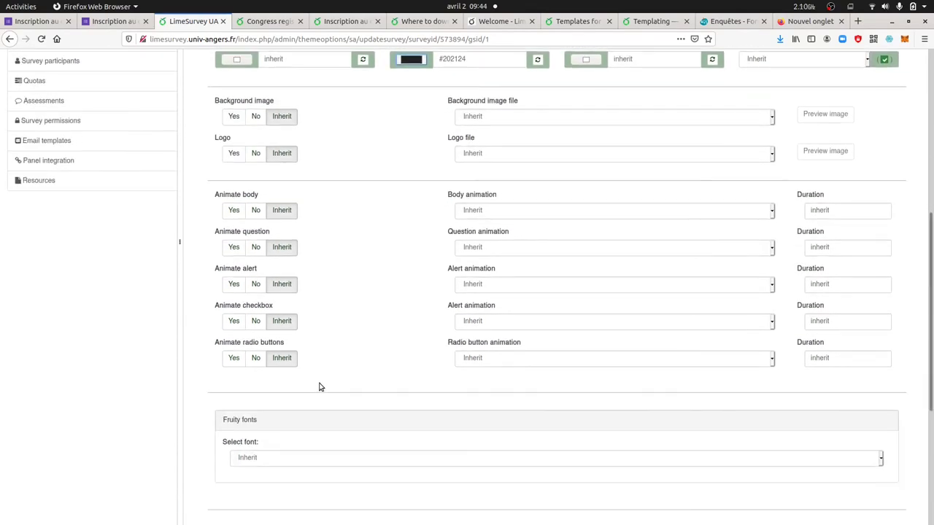
{"action": "scroll", "coordinate": [321, 387], "scroll_direction": "down", "scroll_amount": 4}
{"action": "scroll", "coordinate": [323, 389], "scroll_direction": "up", "scroll_amount": 2}
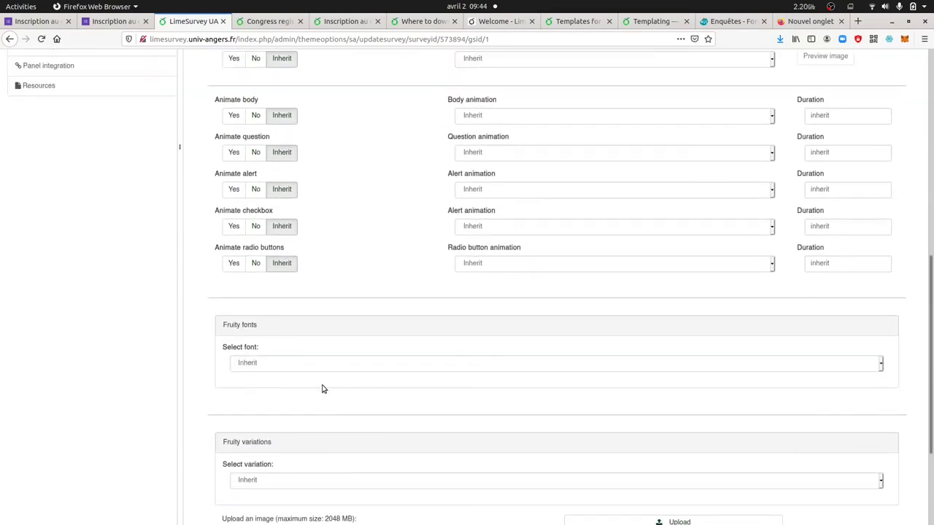
{"action": "scroll", "coordinate": [325, 383], "scroll_direction": "up", "scroll_amount": 3}
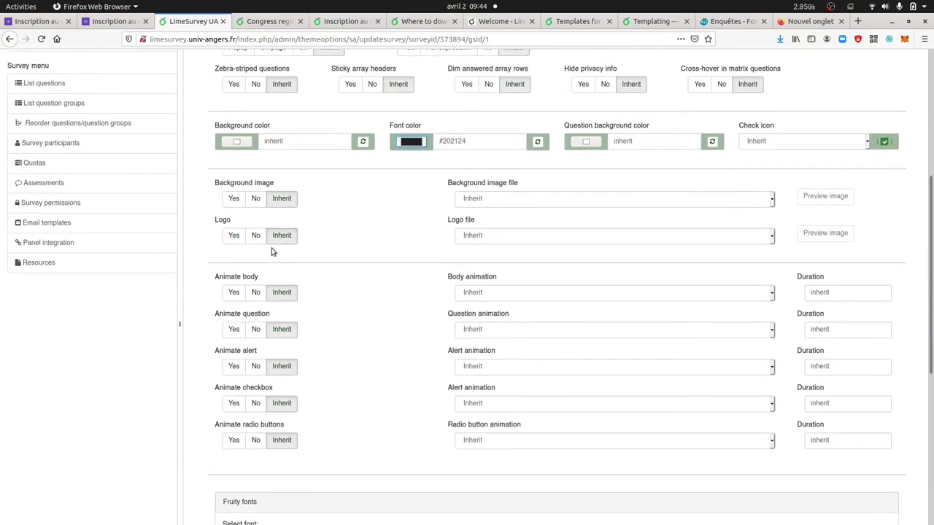
{"action": "left_click", "coordinate": [254, 236]}
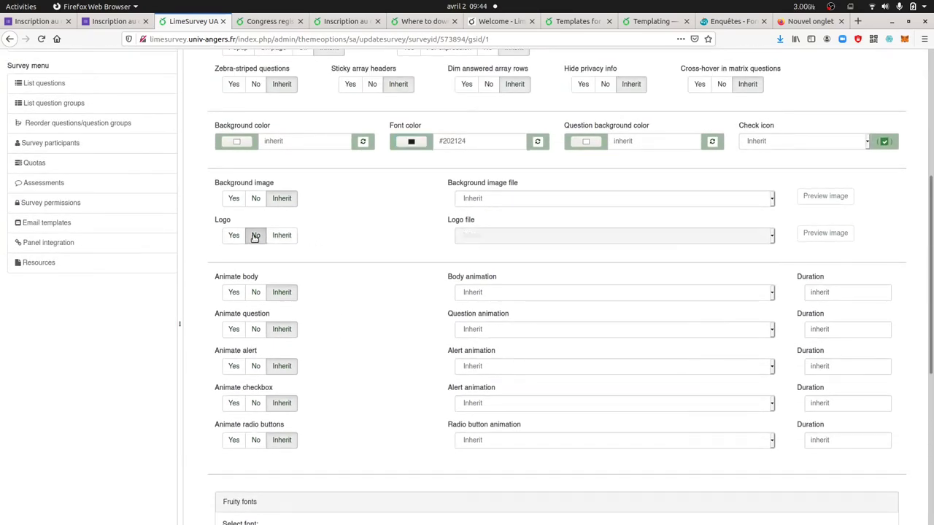
{"action": "scroll", "coordinate": [355, 272], "scroll_direction": "up", "scroll_amount": 2}
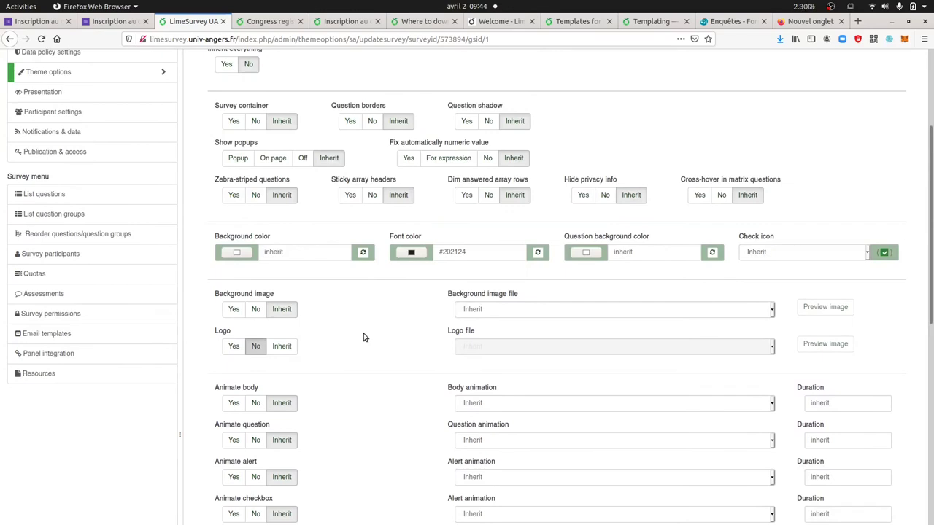
{"action": "scroll", "coordinate": [365, 337], "scroll_direction": "up", "scroll_amount": 2}
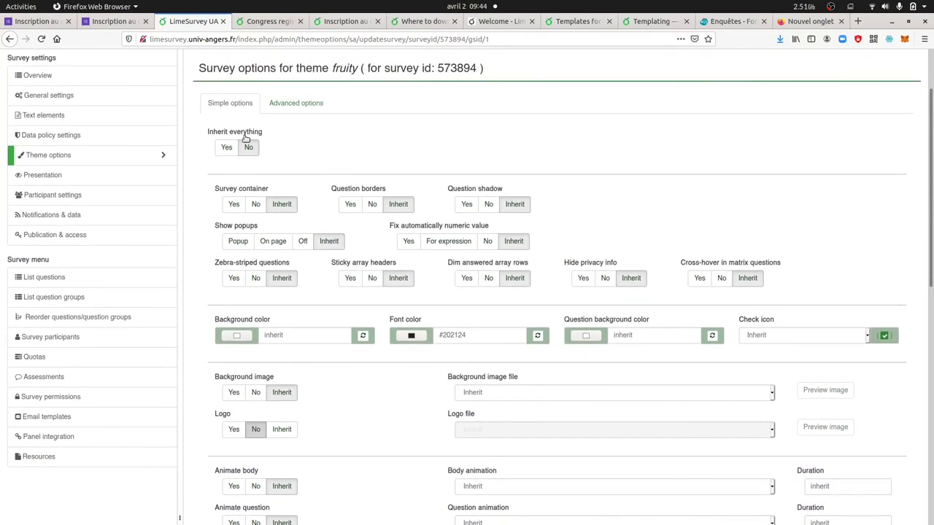
{"action": "left_click", "coordinate": [108, 22]}
Inspect the Google Form's content wrapper to read its body font-family.
{"action": "scroll", "coordinate": [181, 241], "scroll_direction": "up", "scroll_amount": 3}
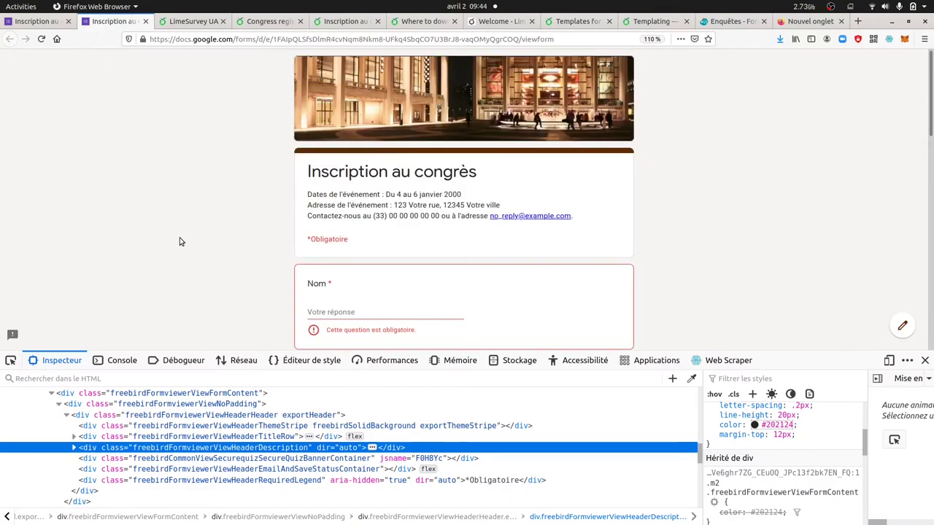
{"action": "left_click", "coordinate": [10, 361]}
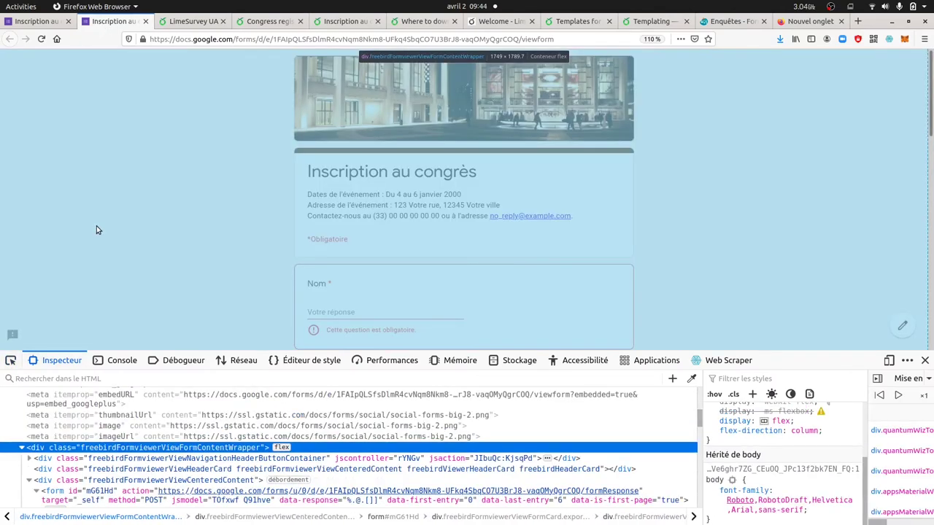
{"action": "left_click", "coordinate": [95, 227]}
{"action": "scroll", "coordinate": [752, 453], "scroll_direction": "up", "scroll_amount": 2}
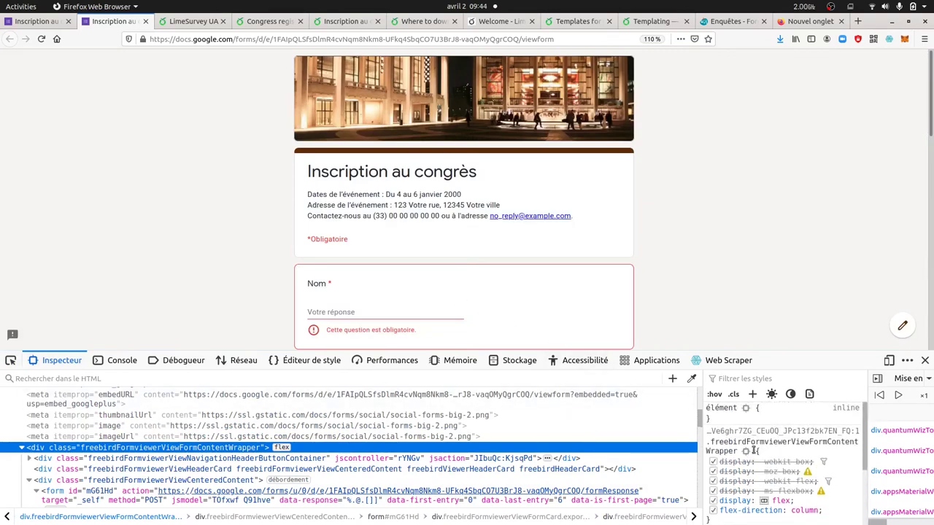
{"action": "scroll", "coordinate": [754, 452], "scroll_direction": "down", "scroll_amount": 2}
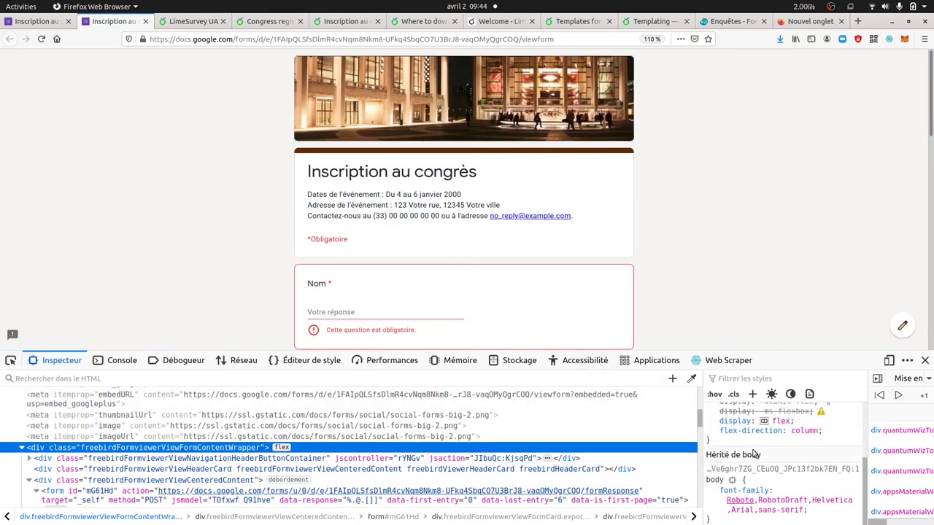
{"action": "scroll", "coordinate": [754, 454], "scroll_direction": "up", "scroll_amount": 2}
{"action": "scroll", "coordinate": [753, 454], "scroll_direction": "up", "scroll_amount": 1}
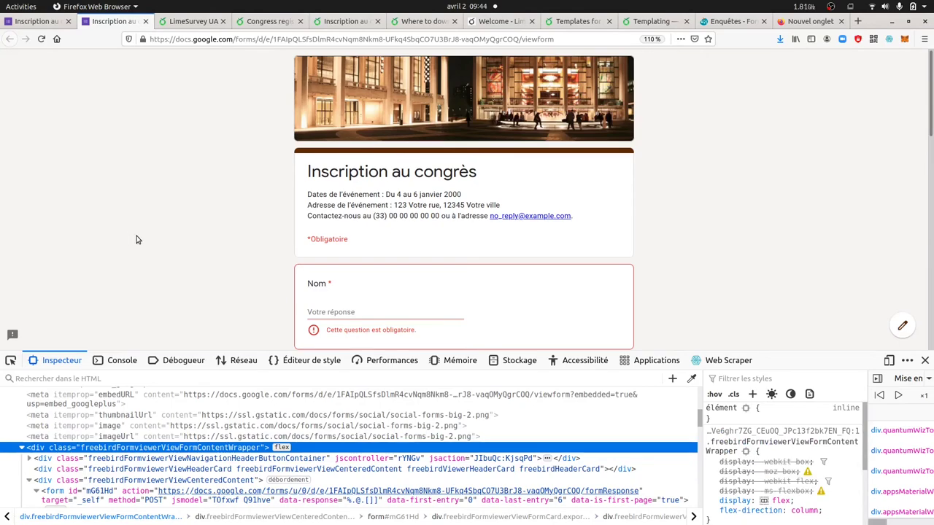
From the page source, open the Google Fonts stylesheet for Google Sans and Roboto and search it for 'back'.
{"action": "key", "text": "ctrl+u"}
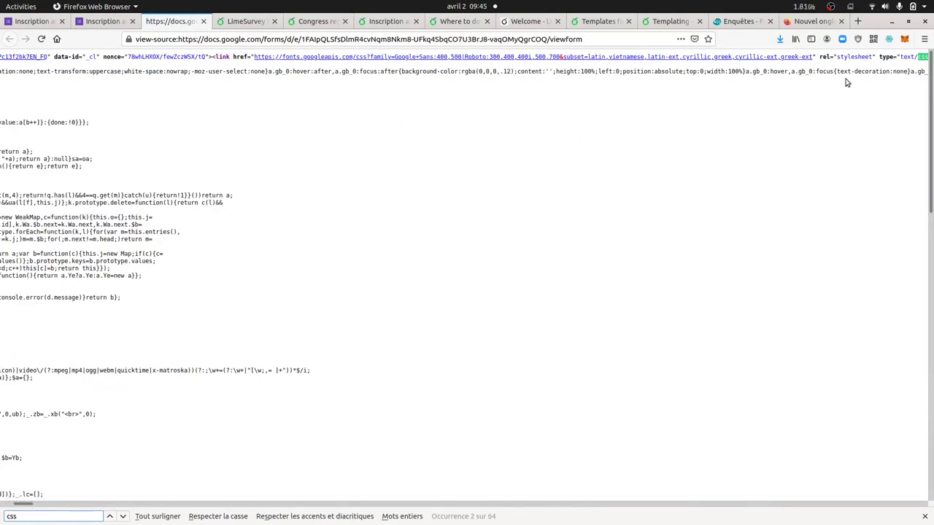
{"action": "left_click", "coordinate": [733, 59]}
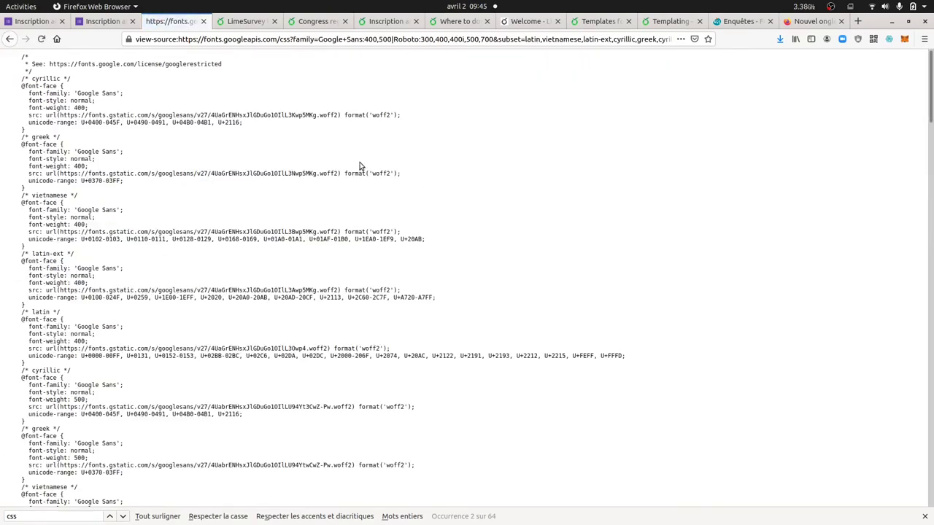
{"action": "key", "text": "ctrl+f"}
{"action": "type", "text": "back"}
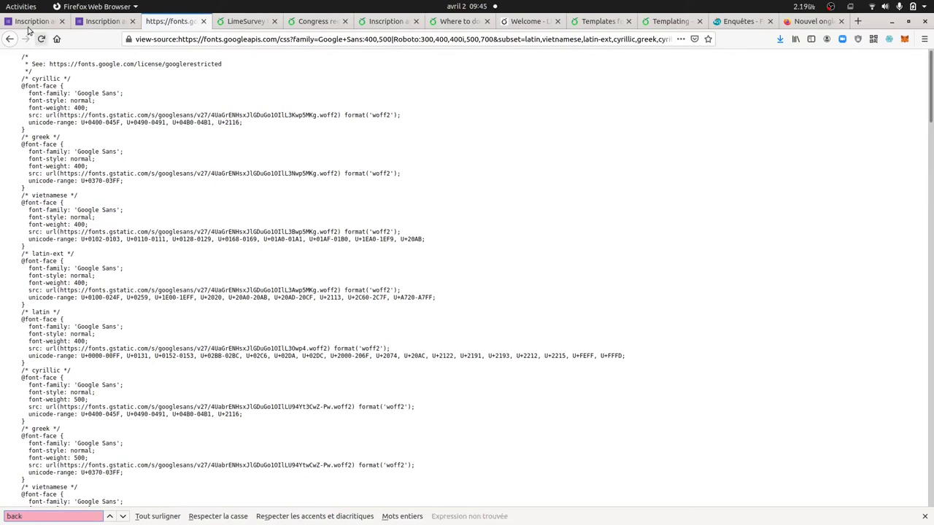
{"action": "left_click", "coordinate": [113, 23]}
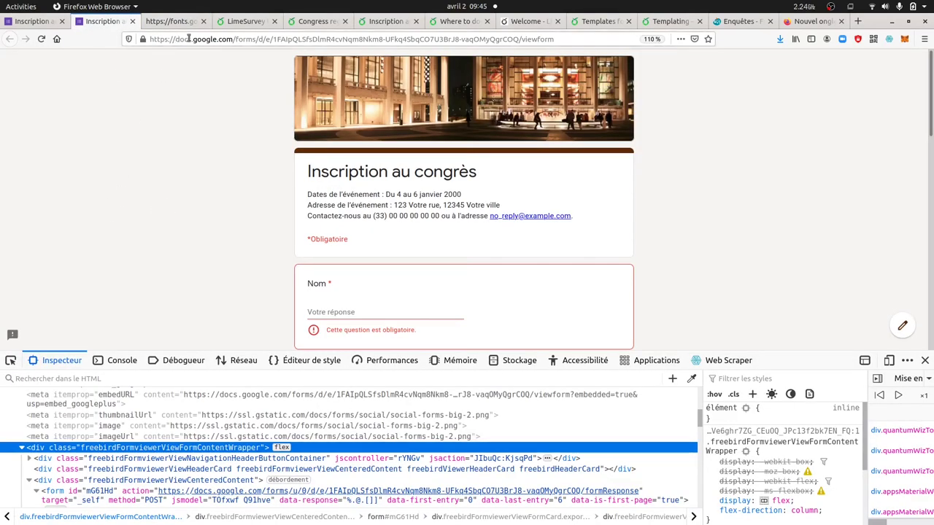
{"action": "left_click", "coordinate": [244, 27]}
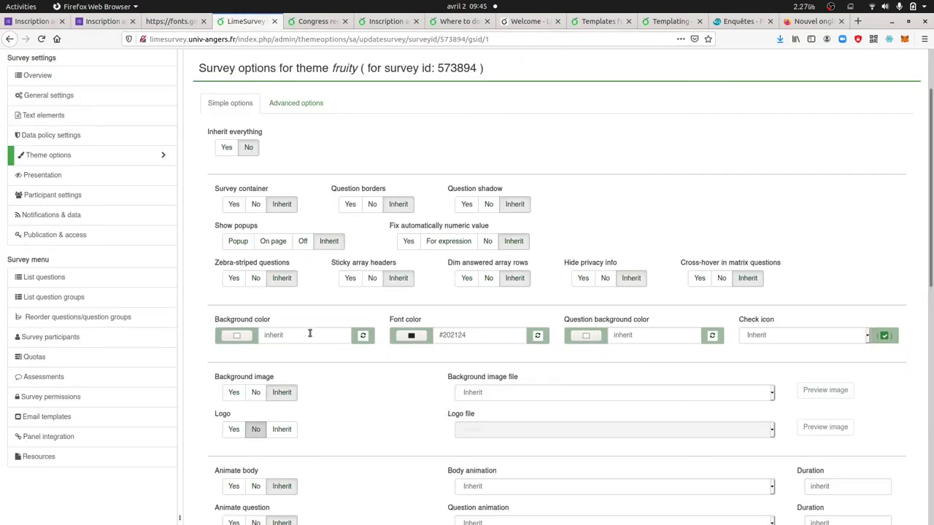
Set the theme background colour to pale grey #d5cece.
{"action": "left_click", "coordinate": [248, 337]}
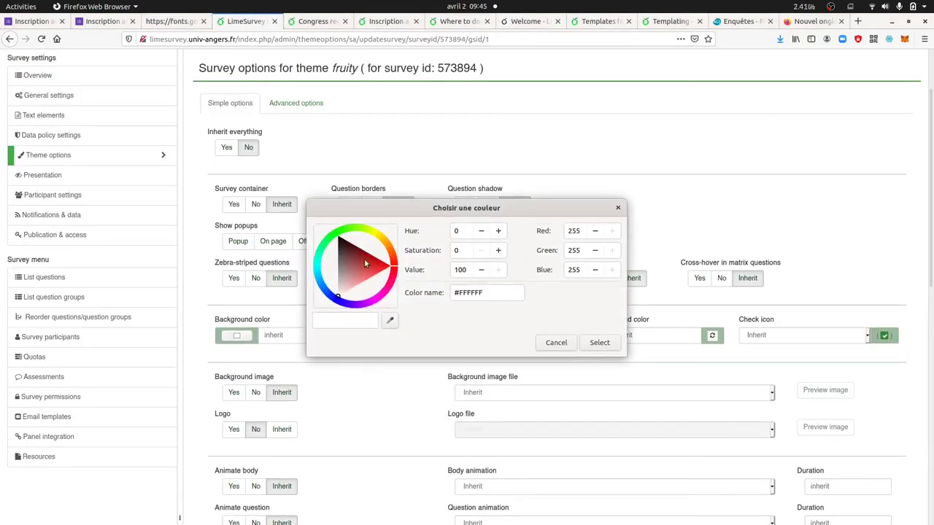
{"action": "left_click", "coordinate": [348, 278]}
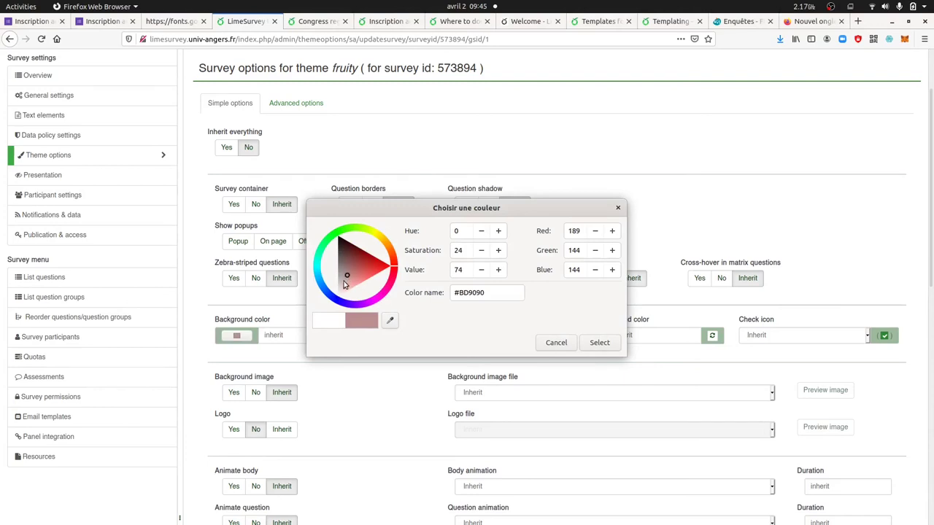
{"action": "left_click_drag", "start_coordinate": [345, 284], "coordinate": [343, 289]}
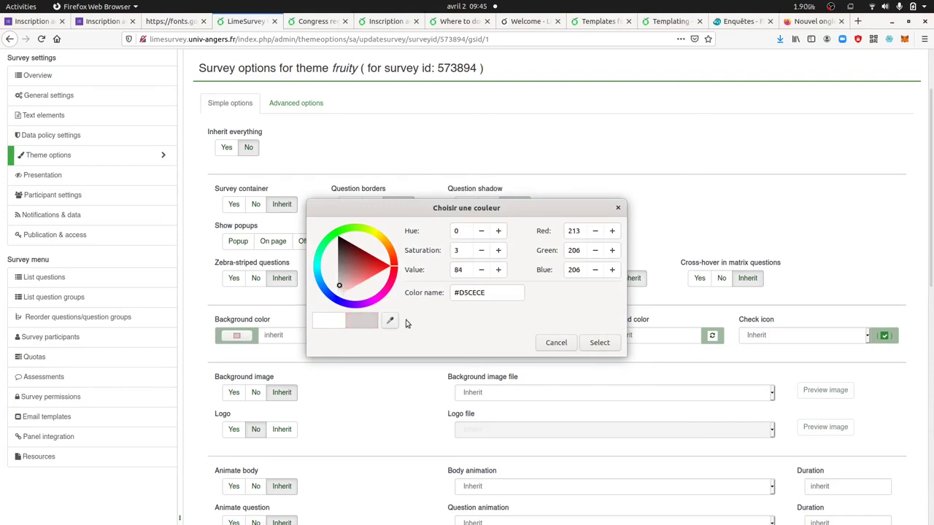
{"action": "left_click", "coordinate": [598, 346]}
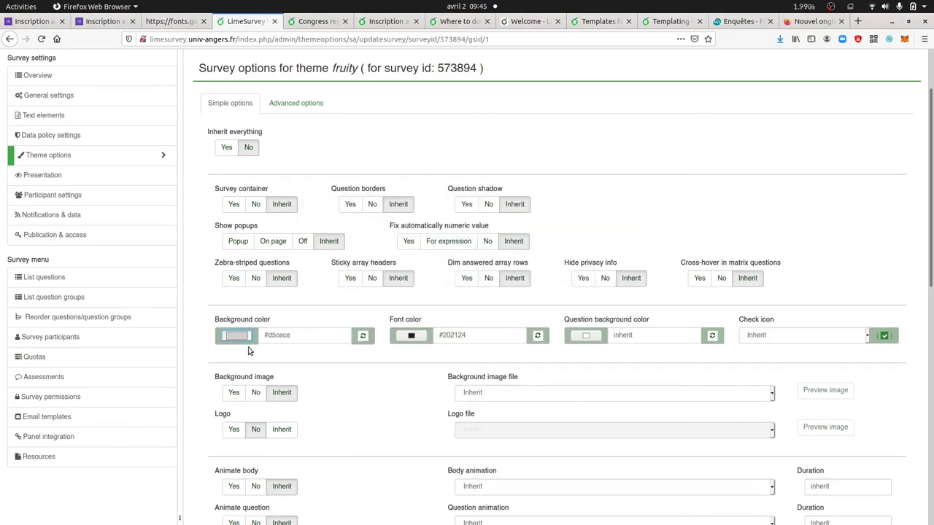
Set the theme's check icon style to Check.
{"action": "left_click", "coordinate": [868, 339]}
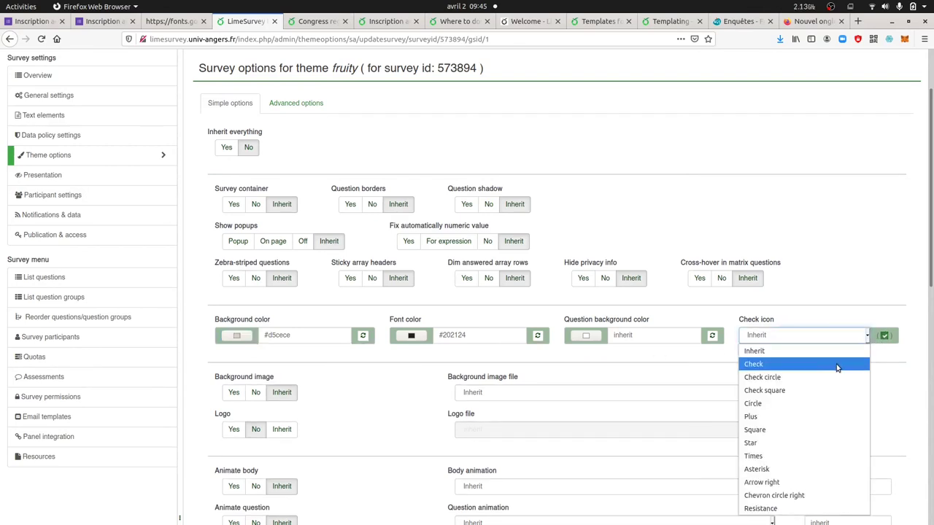
{"action": "left_click", "coordinate": [837, 366]}
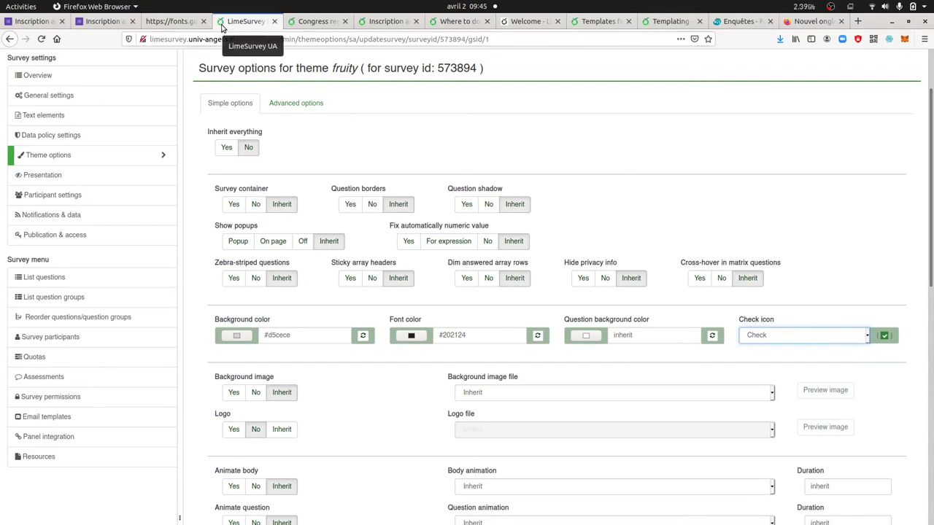
{"action": "scroll", "coordinate": [931, 223], "scroll_direction": "up", "scroll_amount": 2}
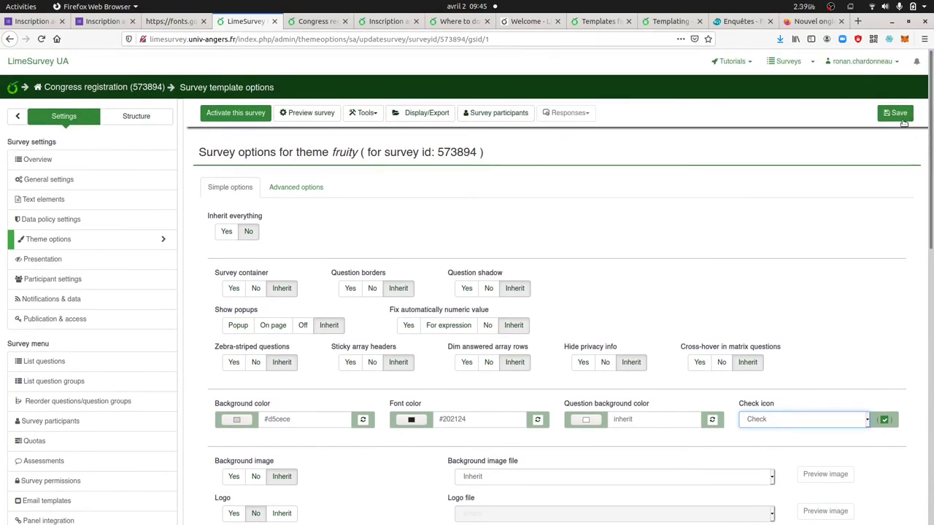
Reload the survey preview to view the new styling and select the Diet preferences help tip.
{"action": "left_click", "coordinate": [313, 21]}
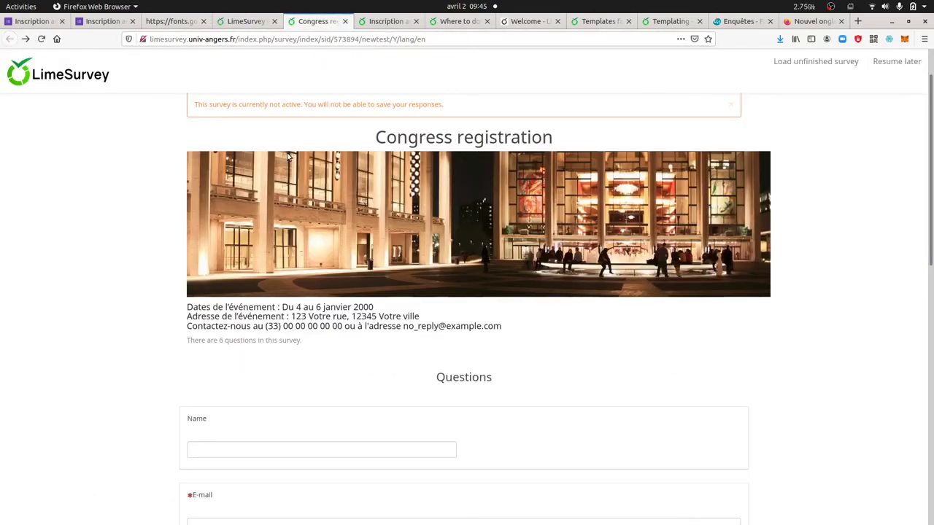
{"action": "key", "text": "F5"}
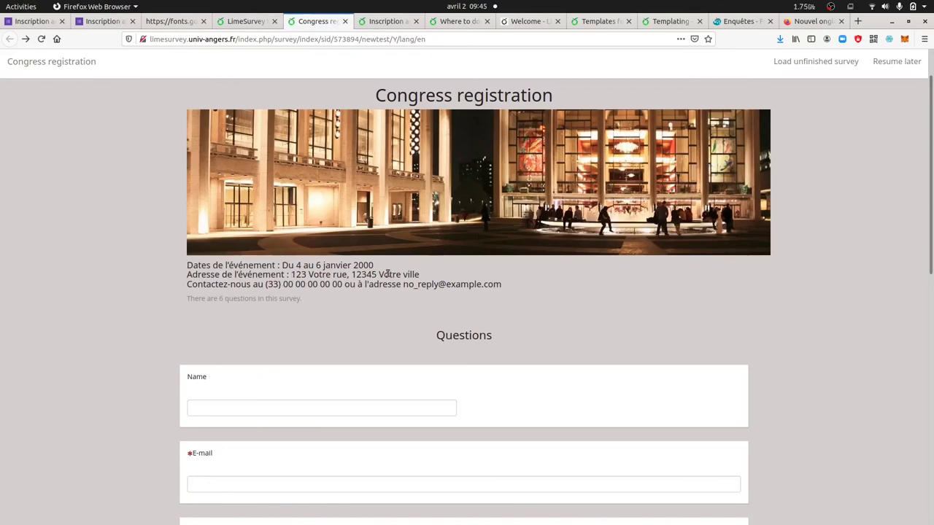
{"action": "scroll", "coordinate": [388, 278], "scroll_direction": "down", "scroll_amount": 6}
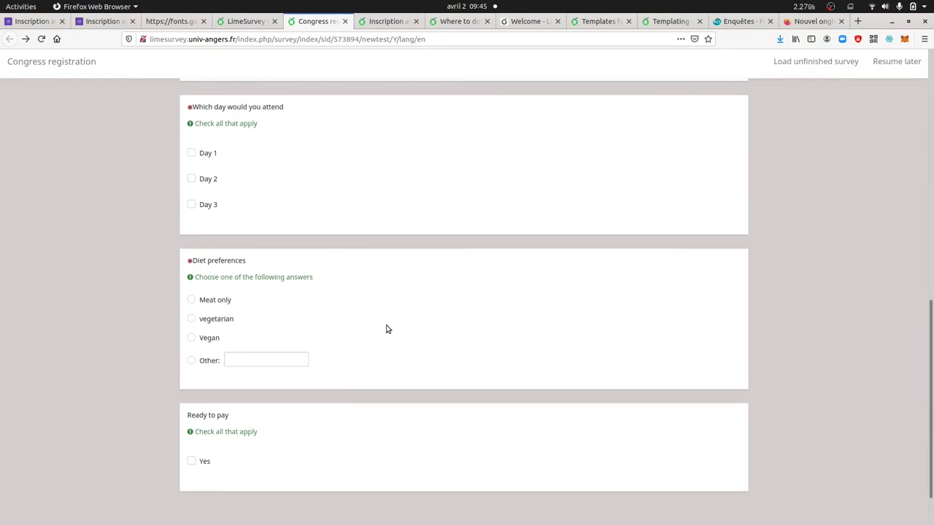
{"action": "left_click_drag", "start_coordinate": [297, 277], "coordinate": [188, 270]}
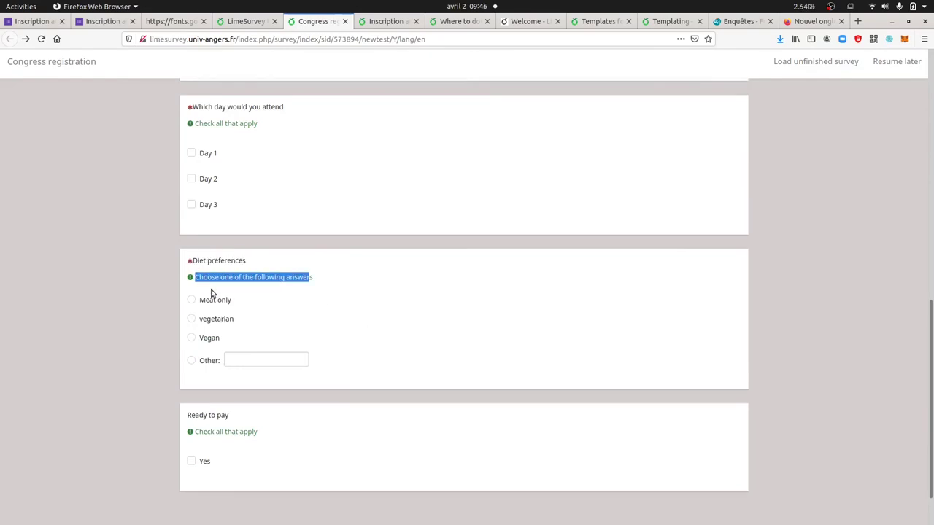
Compare the fonts stylesheet and preview, ending on the saved theme options page.
{"action": "left_click", "coordinate": [241, 20]}
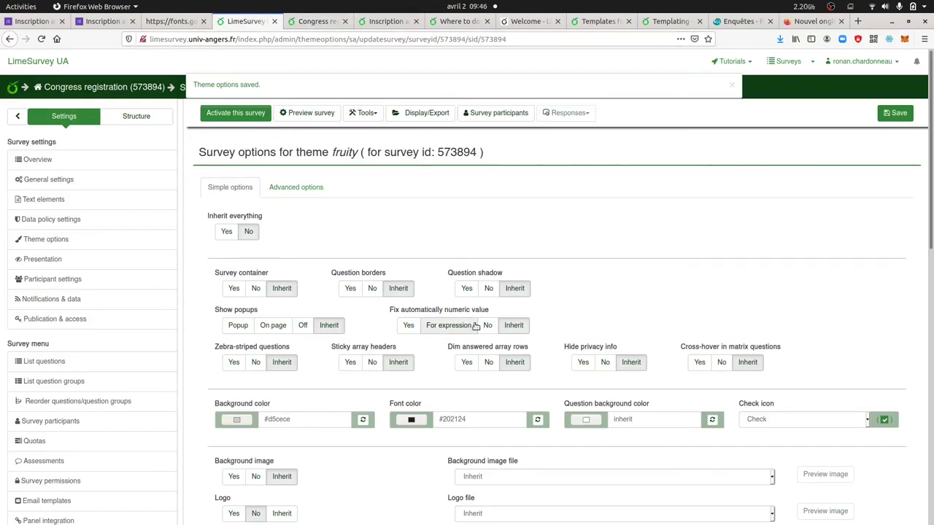
{"action": "scroll", "coordinate": [580, 306], "scroll_direction": "down", "scroll_amount": 2}
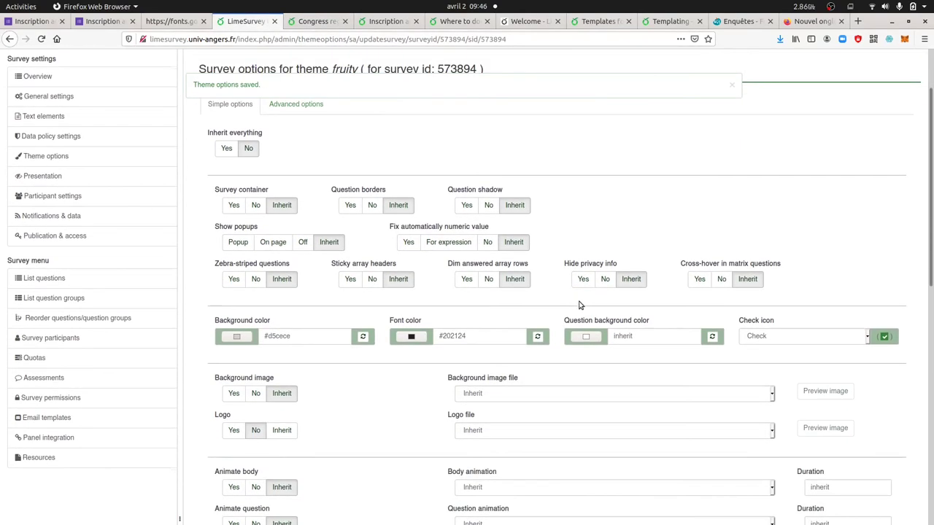
{"action": "scroll", "coordinate": [602, 240], "scroll_direction": "up", "scroll_amount": 2}
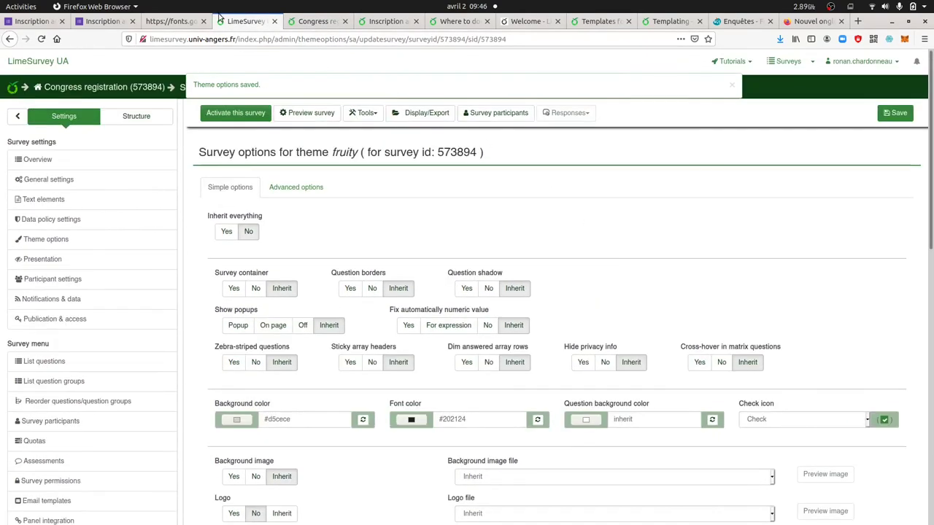
{"action": "left_click", "coordinate": [191, 22]}
{"action": "left_click", "coordinate": [237, 22]}
{"action": "left_click", "coordinate": [308, 22]}
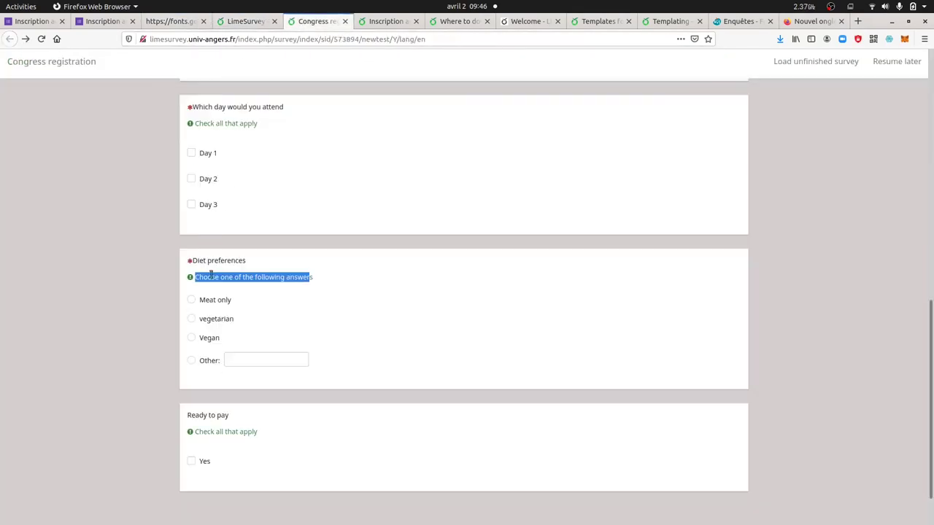
{"action": "left_click", "coordinate": [238, 23]}
{"action": "scroll", "coordinate": [531, 334], "scroll_direction": "down", "scroll_amount": 2}
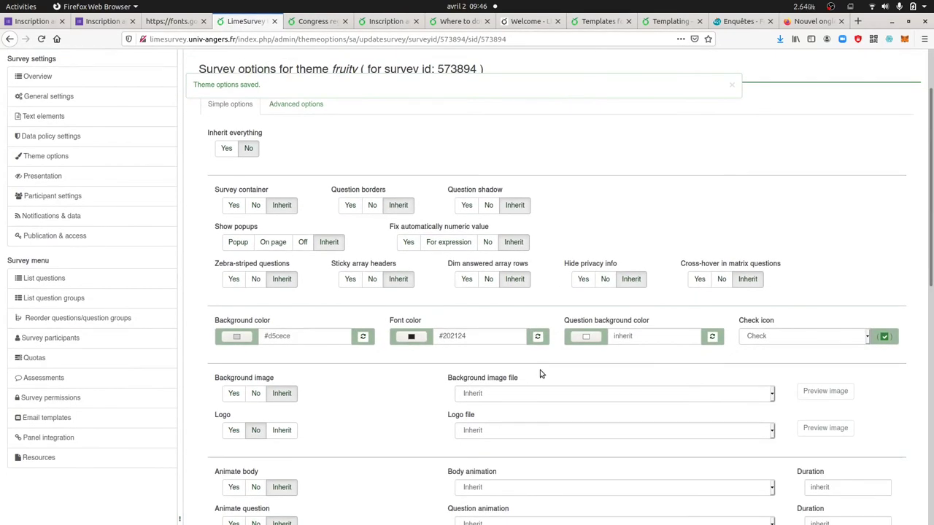
{"action": "scroll", "coordinate": [541, 375], "scroll_direction": "up", "scroll_amount": 2}
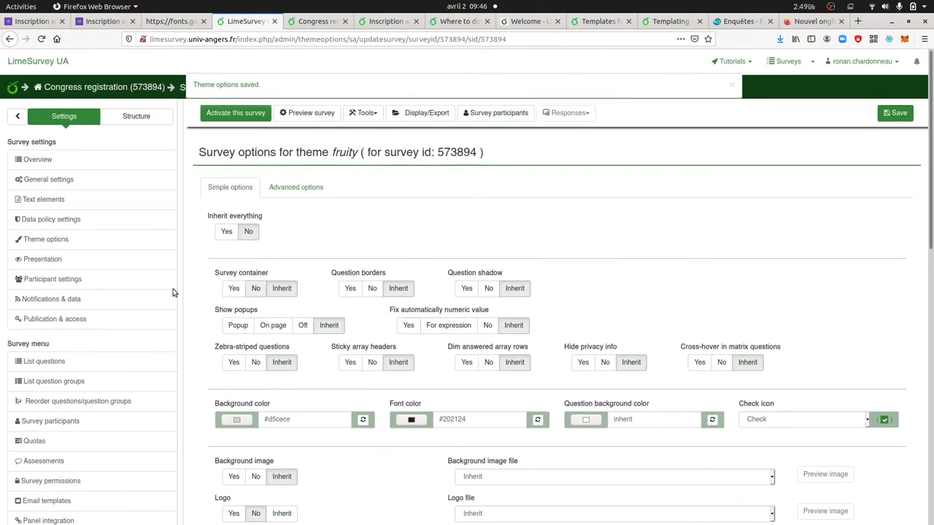
Open question A05 'Diet preferences' for editing and place the caret in its help text.
{"action": "left_click", "coordinate": [83, 364]}
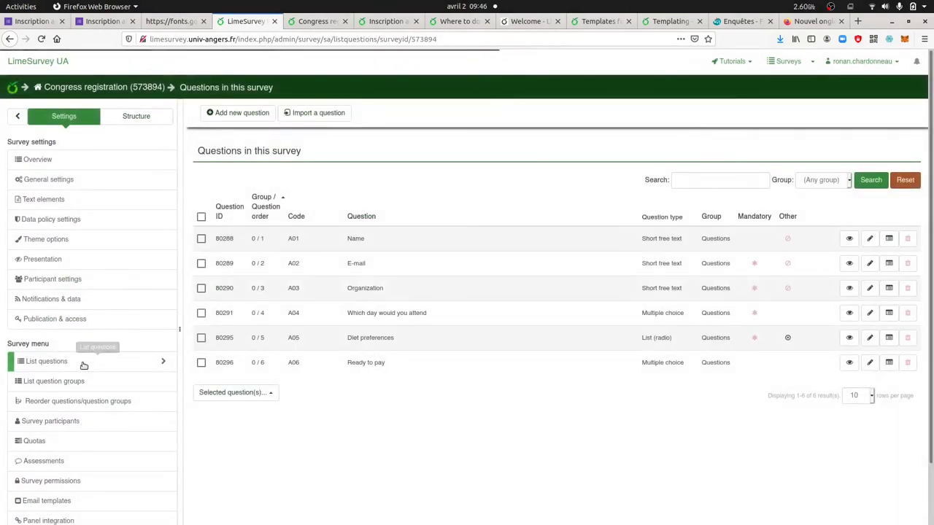
{"action": "left_click", "coordinate": [869, 238]}
{"action": "left_click", "coordinate": [295, 24]}
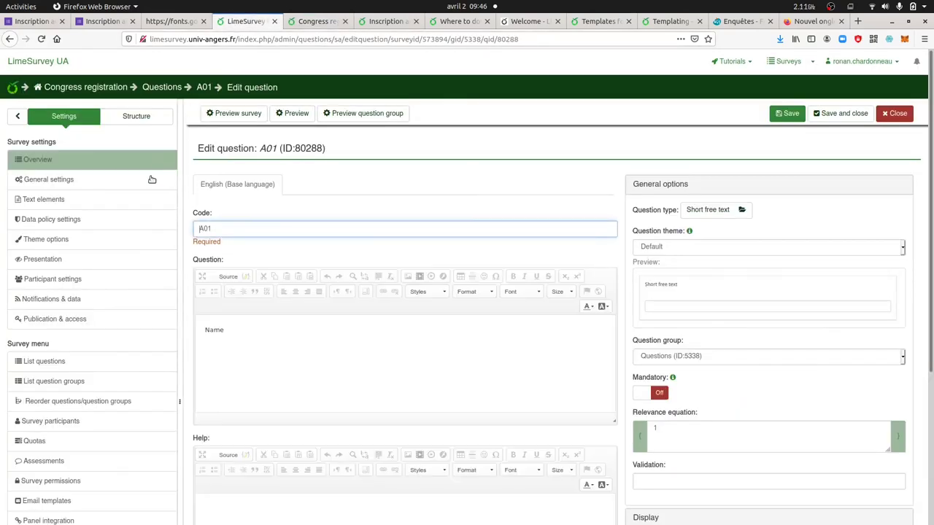
{"action": "left_click", "coordinate": [79, 363]}
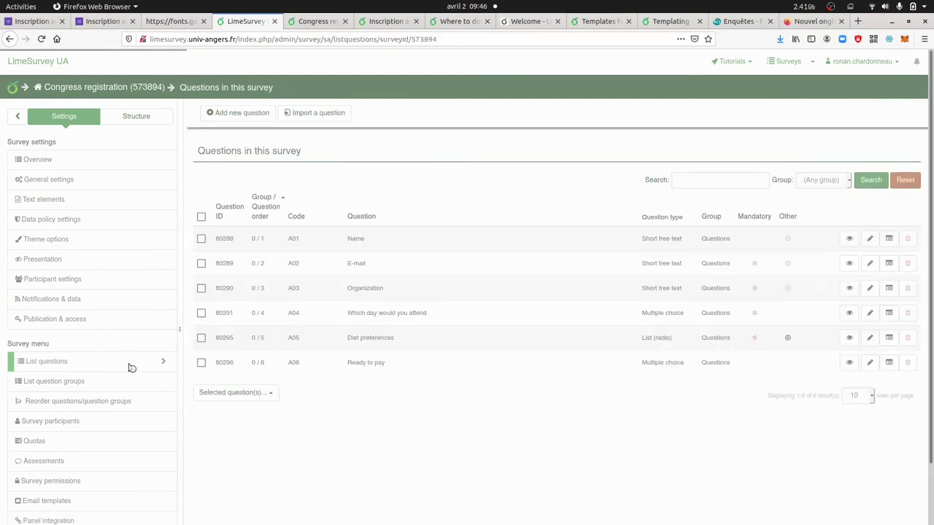
{"action": "left_click", "coordinate": [871, 339]}
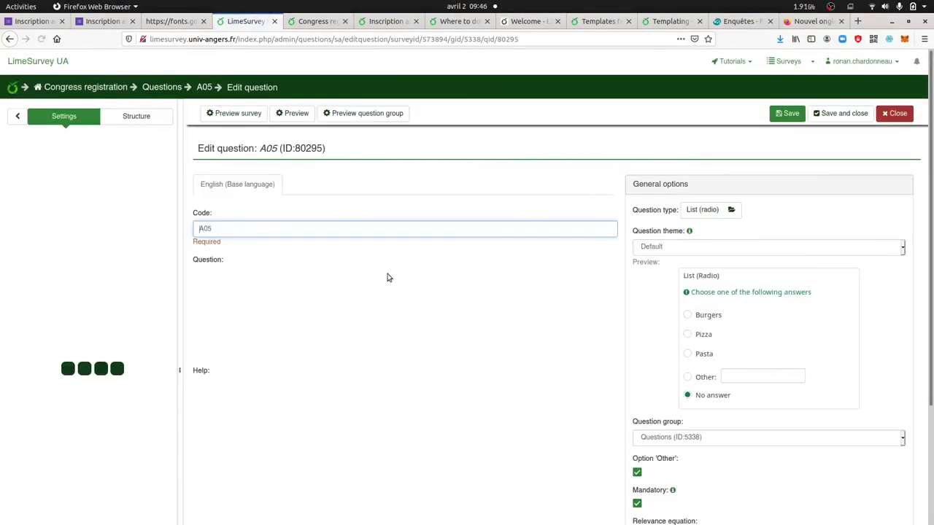
{"action": "scroll", "coordinate": [340, 358], "scroll_direction": "down", "scroll_amount": 3}
{"action": "left_click", "coordinate": [280, 373]}
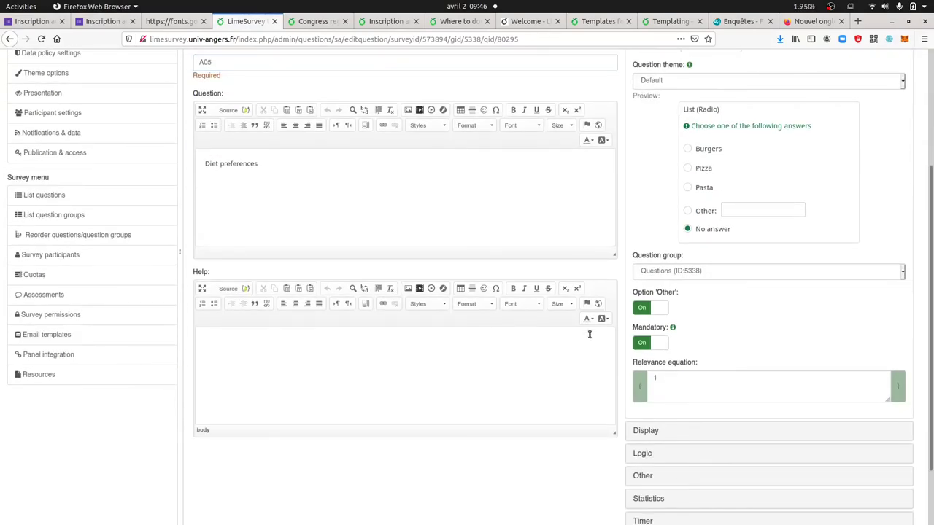
Switch Hide tip to On in the Display settings of Diet preferences (A05) and save.
{"action": "scroll", "coordinate": [730, 341], "scroll_direction": "up", "scroll_amount": 3}
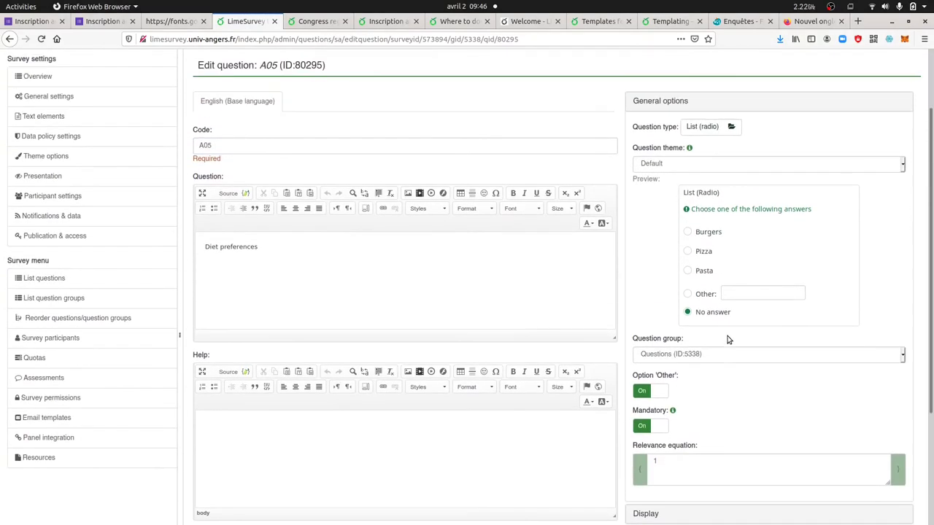
{"action": "scroll", "coordinate": [655, 315], "scroll_direction": "down", "scroll_amount": 5}
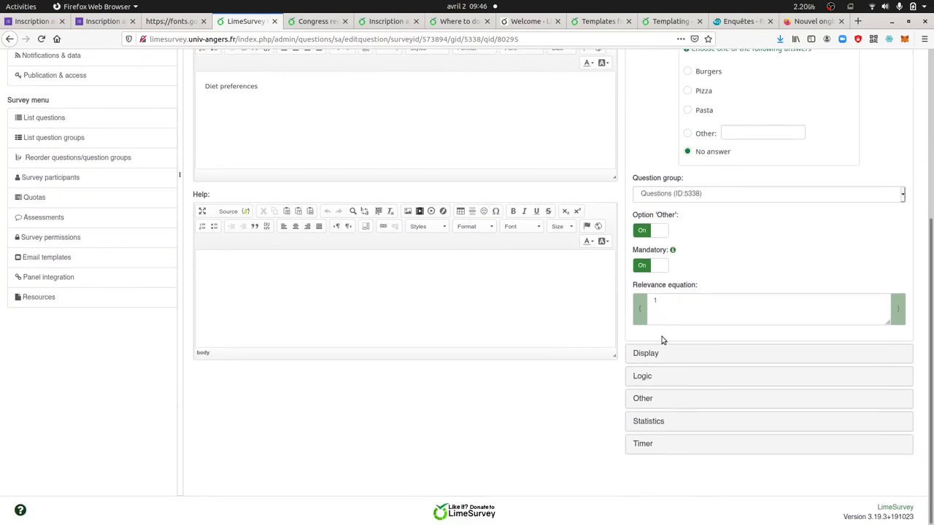
{"action": "left_click", "coordinate": [659, 357]}
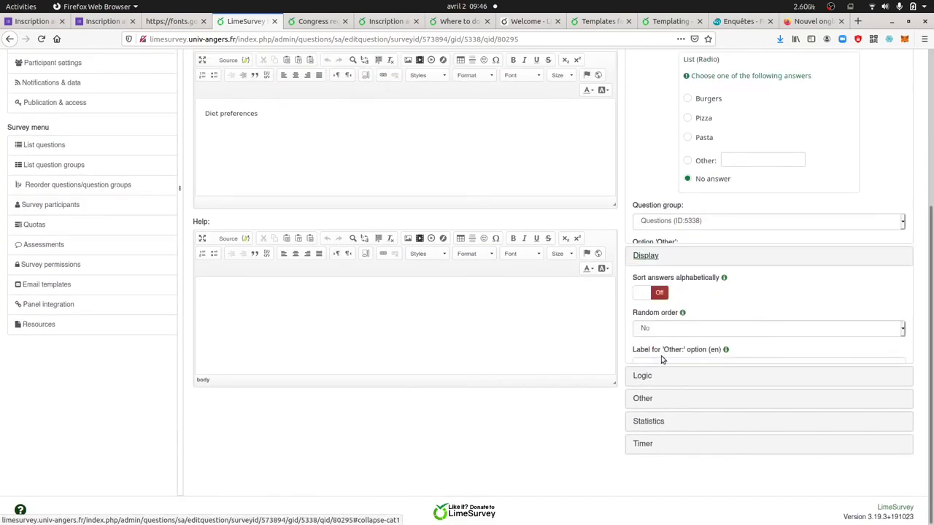
{"action": "scroll", "coordinate": [682, 300], "scroll_direction": "up", "scroll_amount": 1}
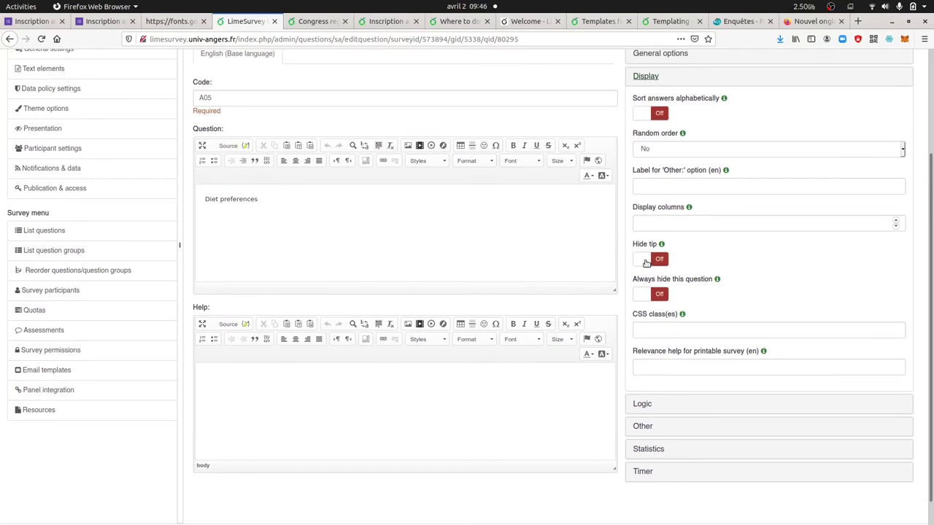
{"action": "scroll", "coordinate": [694, 282], "scroll_direction": "up", "scroll_amount": 2}
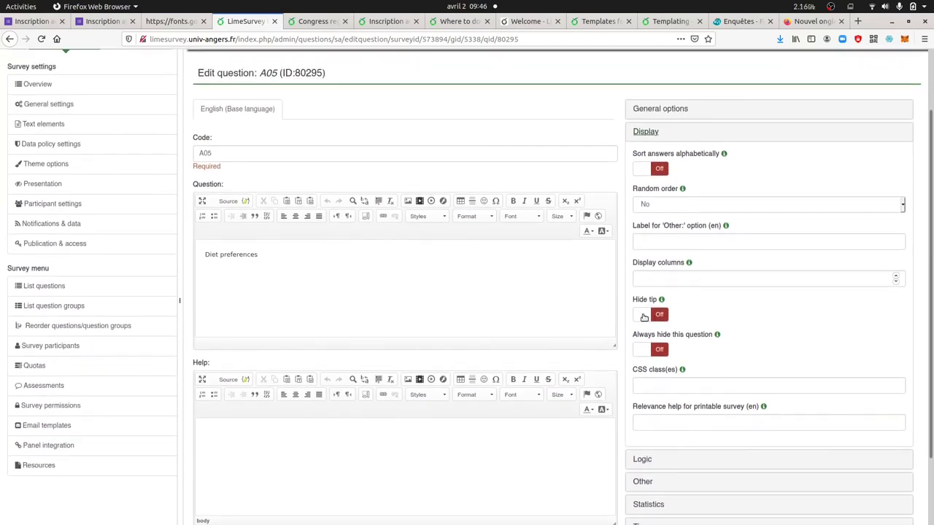
{"action": "left_click", "coordinate": [644, 317]}
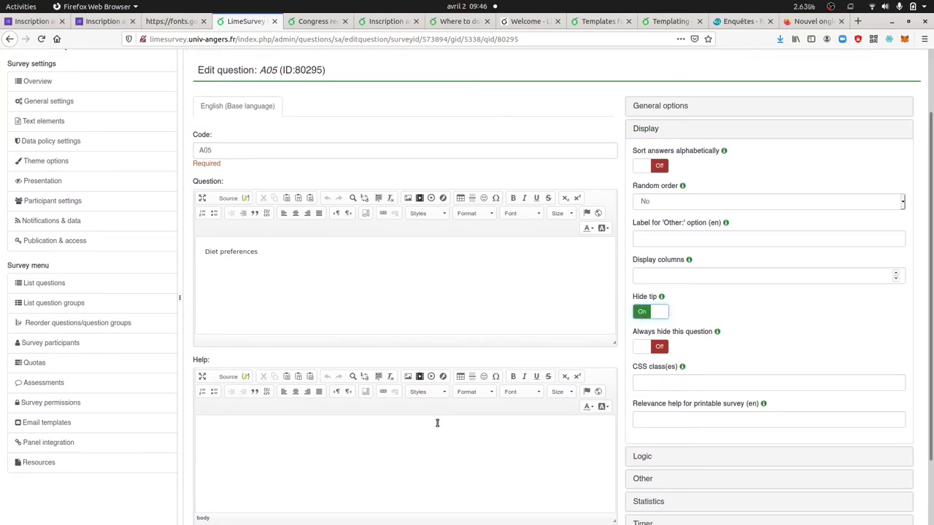
{"action": "scroll", "coordinate": [438, 422], "scroll_direction": "down", "scroll_amount": 2}
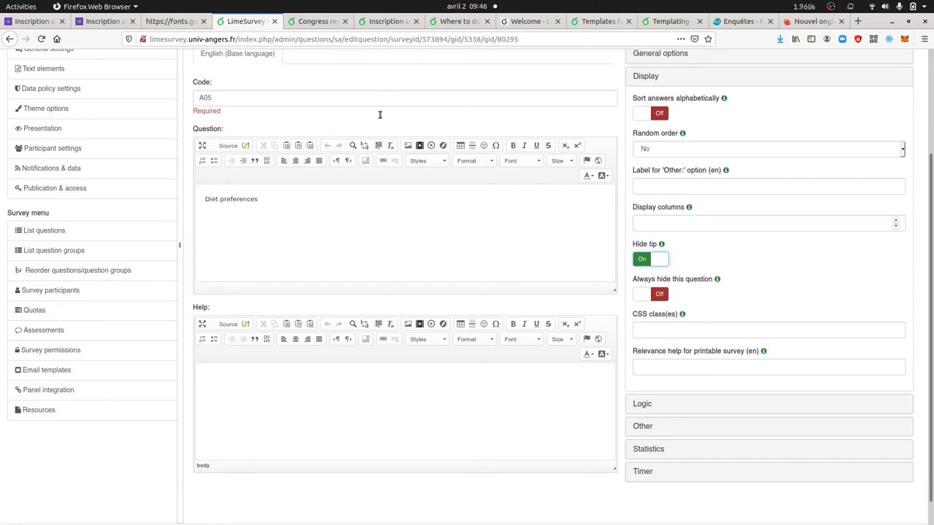
{"action": "scroll", "coordinate": [600, 254], "scroll_direction": "up", "scroll_amount": 3}
{"action": "left_click", "coordinate": [788, 113]}
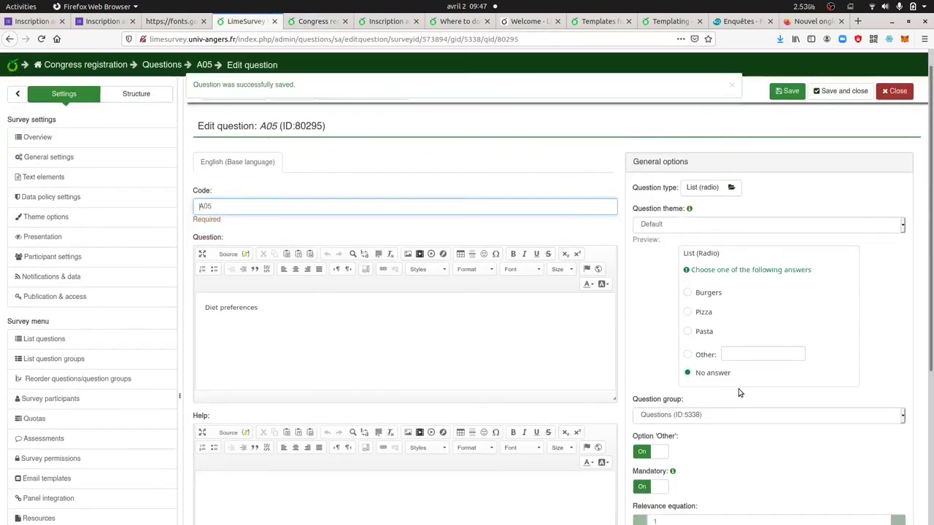
{"action": "scroll", "coordinate": [695, 399], "scroll_direction": "down", "scroll_amount": 2}
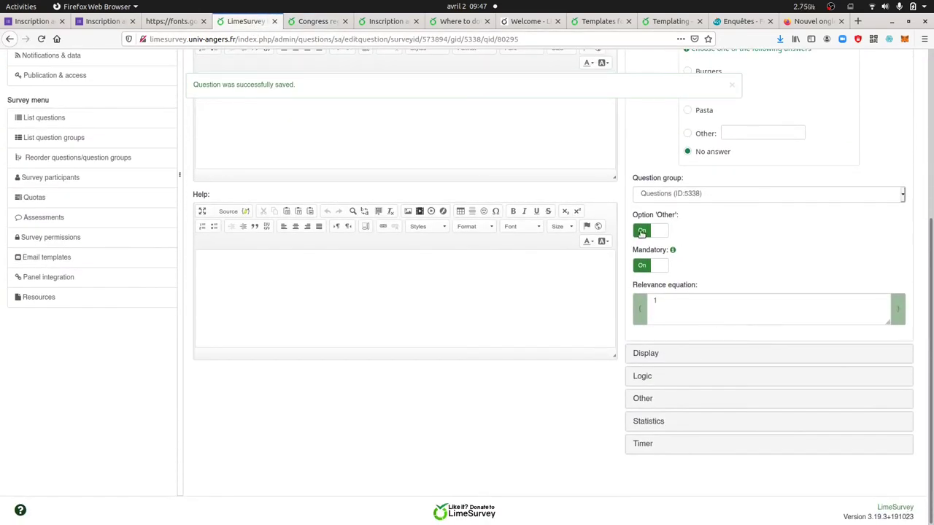
Switch Hide tip back to Off for Diet preferences and save the question.
{"action": "left_click", "coordinate": [645, 354]}
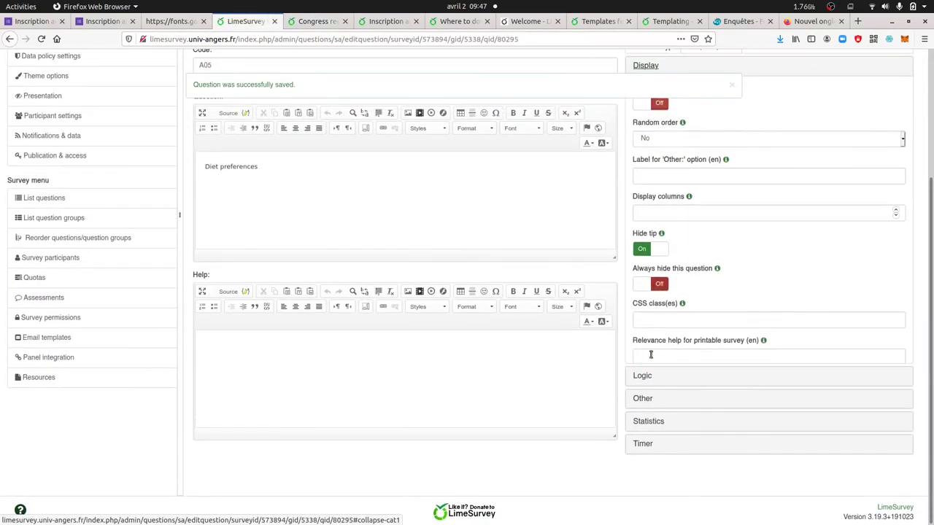
{"action": "left_click", "coordinate": [645, 234]}
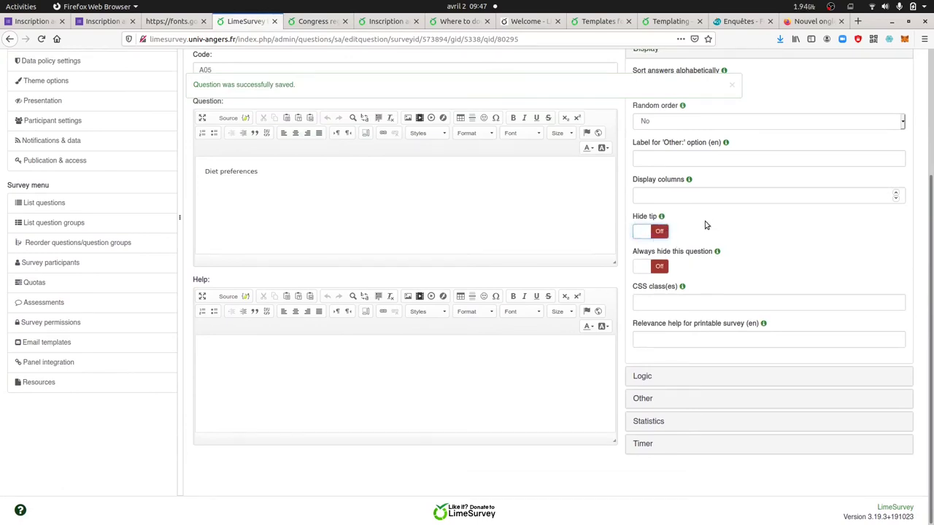
{"action": "scroll", "coordinate": [715, 204], "scroll_direction": "up", "scroll_amount": 4}
{"action": "left_click", "coordinate": [783, 93]}
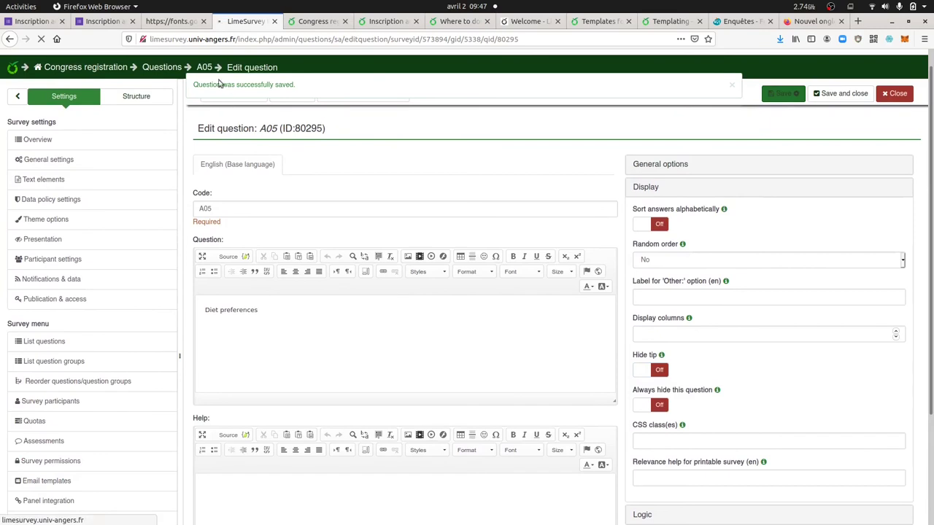
Reload the survey preview to check the 'Choose one of the following answers' tip.
{"action": "left_click", "coordinate": [315, 21]}
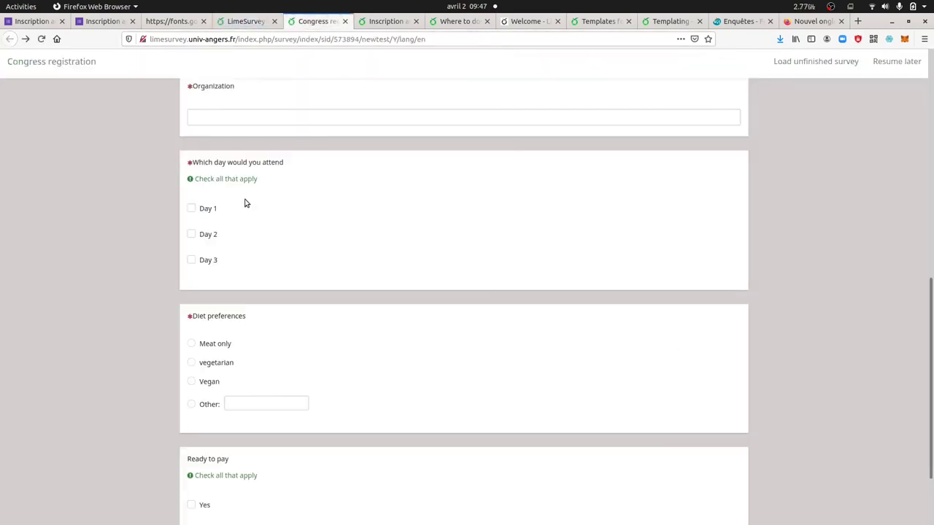
{"action": "key", "text": "F5"}
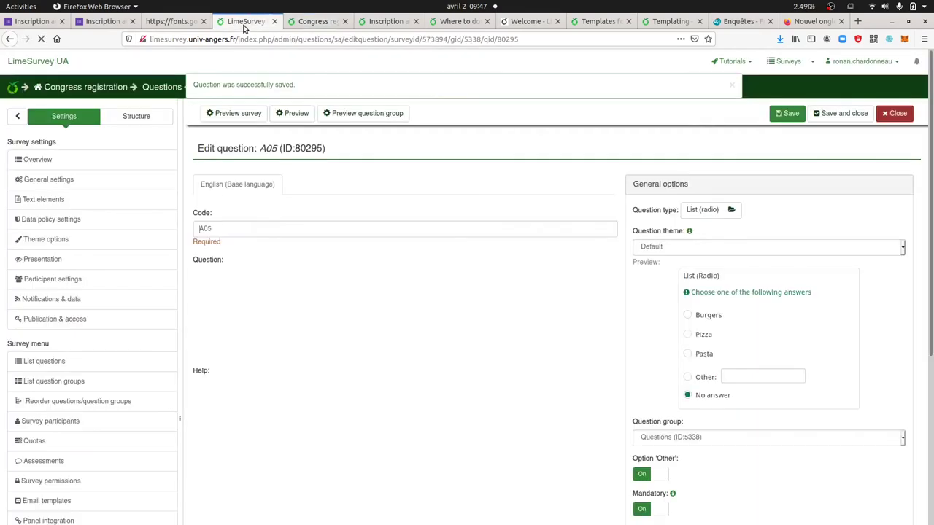
{"action": "scroll", "coordinate": [323, 328], "scroll_direction": "down", "scroll_amount": 5}
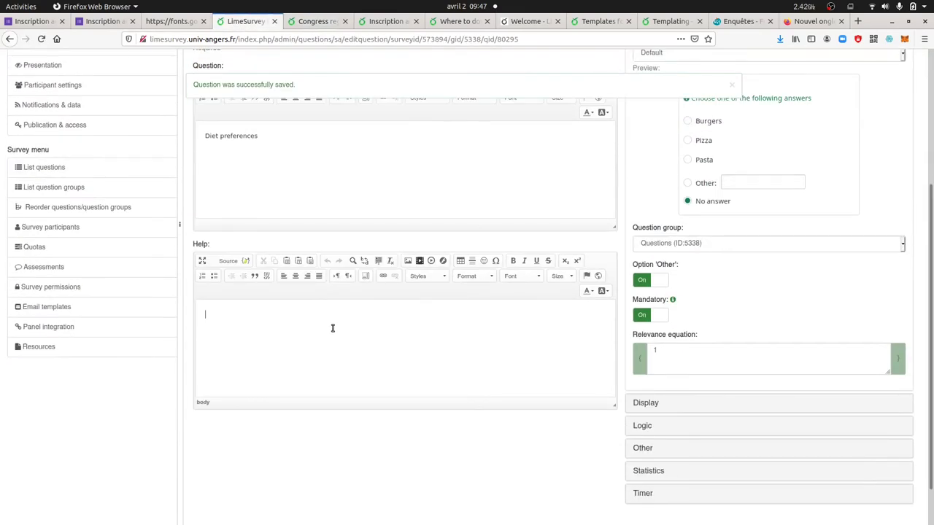
Paste 'Choose one of the following answers' into Help, colour it #ccff00, and save.
{"action": "type", "text": "Choose one of the following answers"}
{"action": "triple_click", "coordinate": [298, 316]}
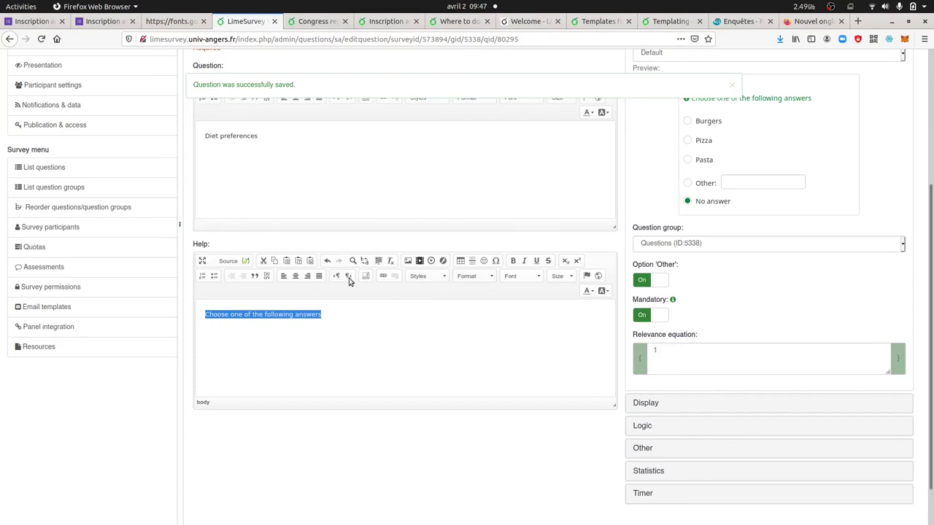
{"action": "left_click", "coordinate": [594, 291]}
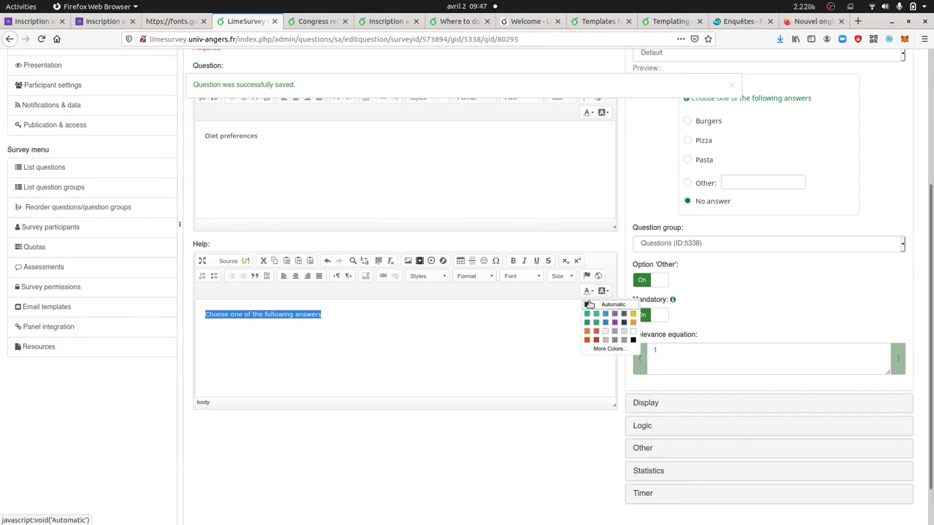
{"action": "left_click", "coordinate": [600, 348]}
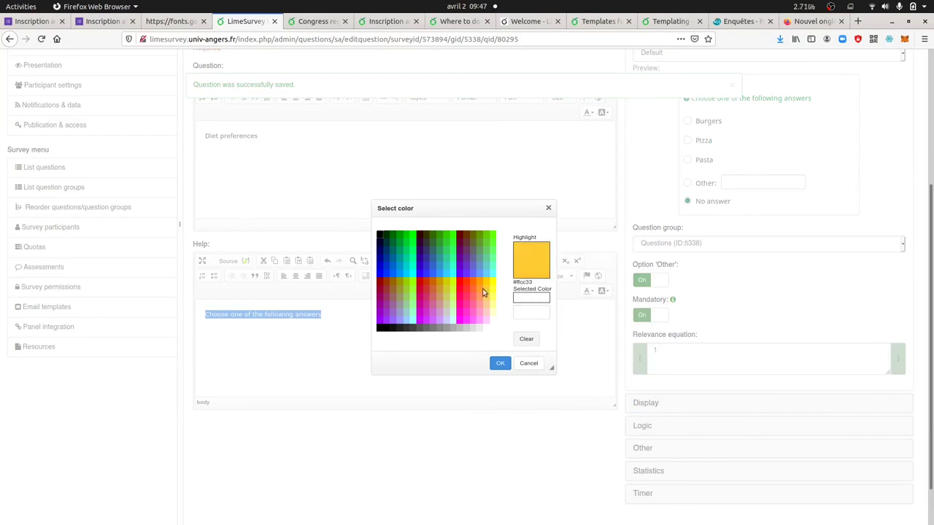
{"action": "left_click", "coordinate": [452, 286]}
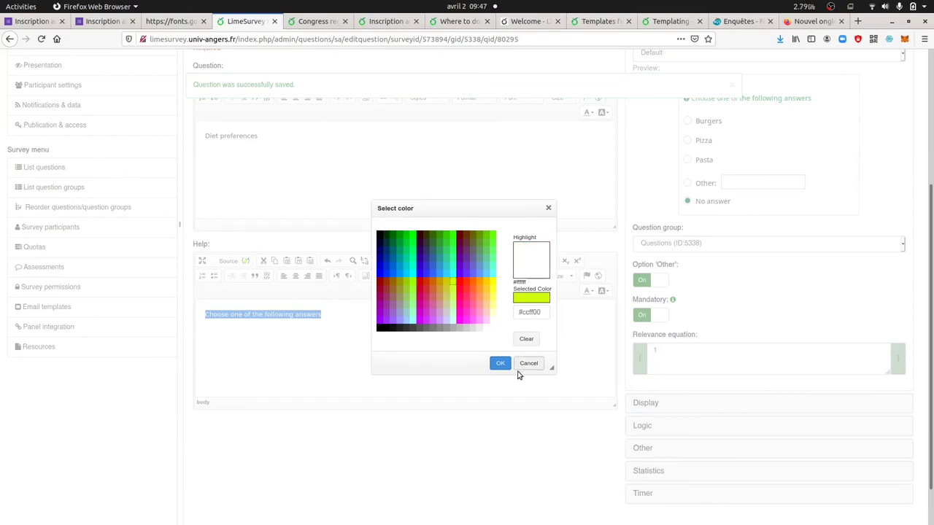
{"action": "left_click", "coordinate": [500, 364]}
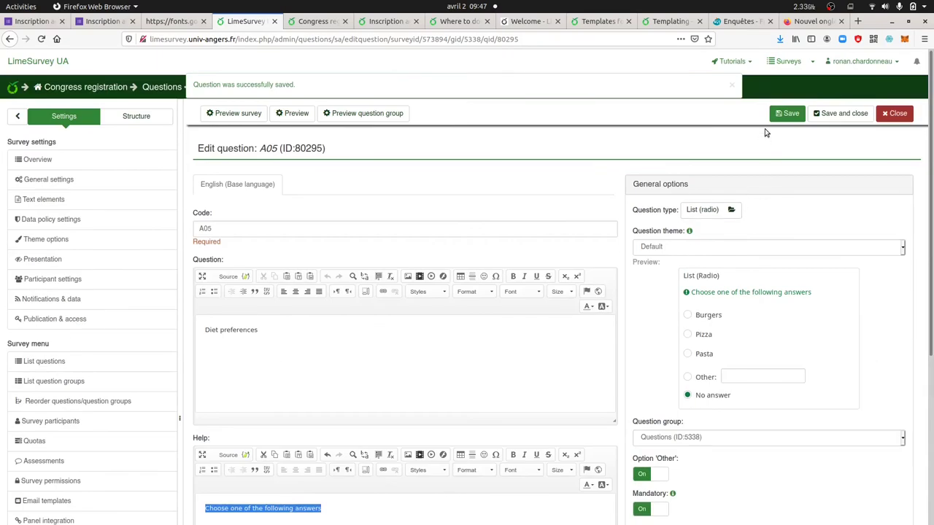
{"action": "left_click", "coordinate": [785, 113]}
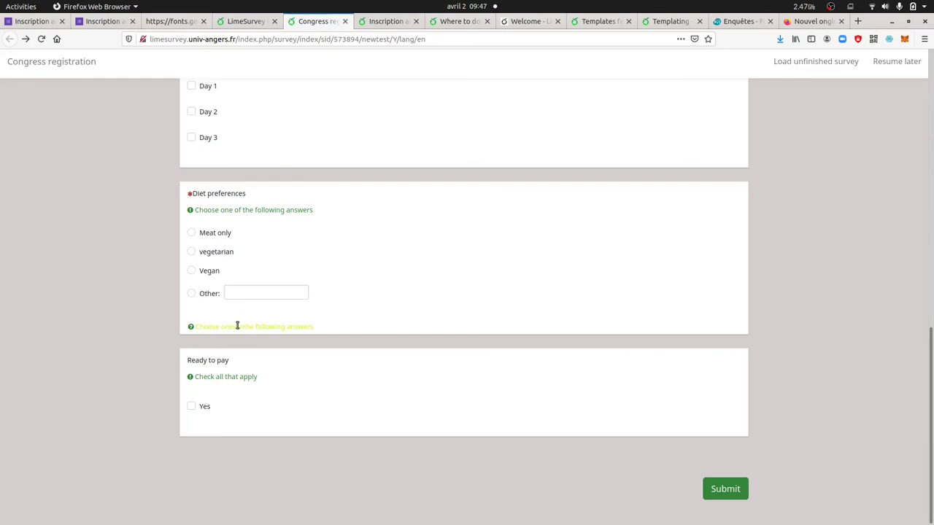
Inspect the duplicate help lines under Diet preferences in the survey preview.
{"action": "left_click_drag", "start_coordinate": [237, 326], "coordinate": [166, 322]}
{"action": "left_click", "coordinate": [204, 325]}
{"action": "left_click_drag", "start_coordinate": [309, 326], "coordinate": [212, 312]}
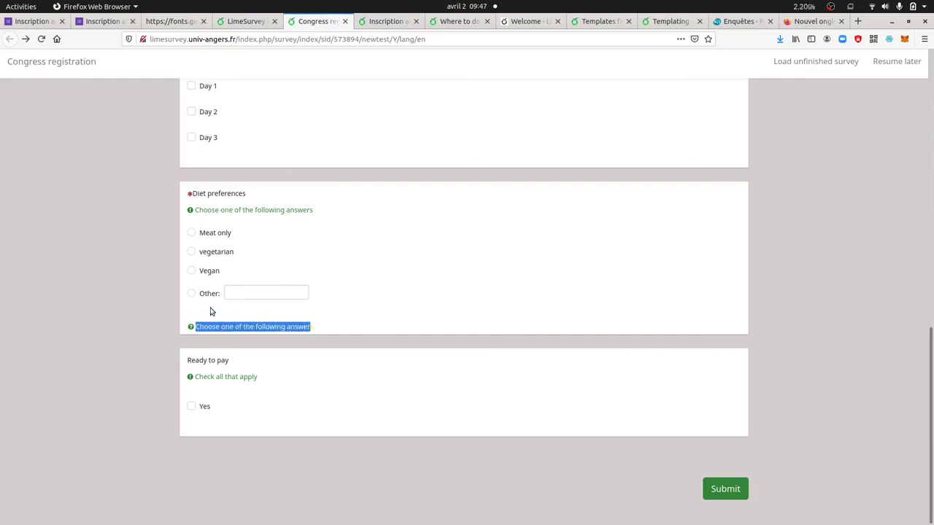
{"action": "scroll", "coordinate": [265, 294], "scroll_direction": "up", "scroll_amount": 3}
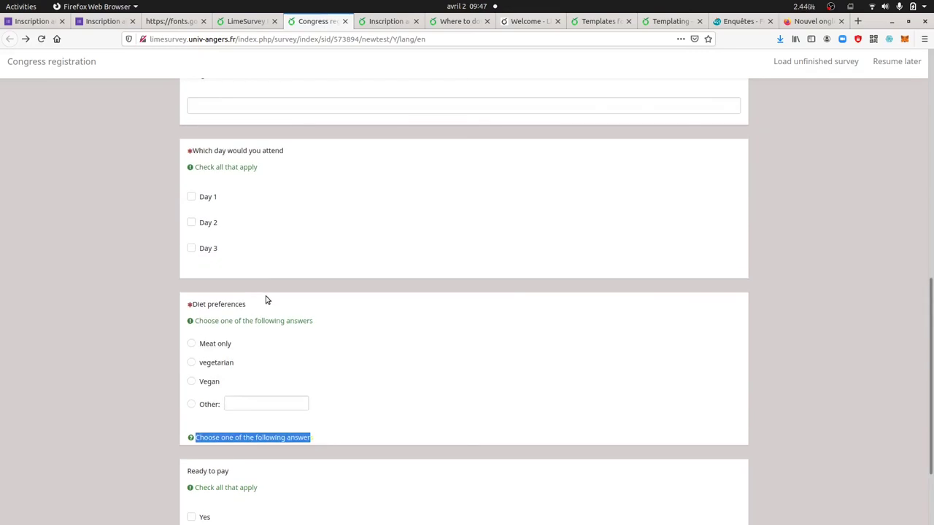
{"action": "scroll", "coordinate": [267, 299], "scroll_direction": "down", "scroll_amount": 2}
{"action": "left_click", "coordinate": [272, 367]}
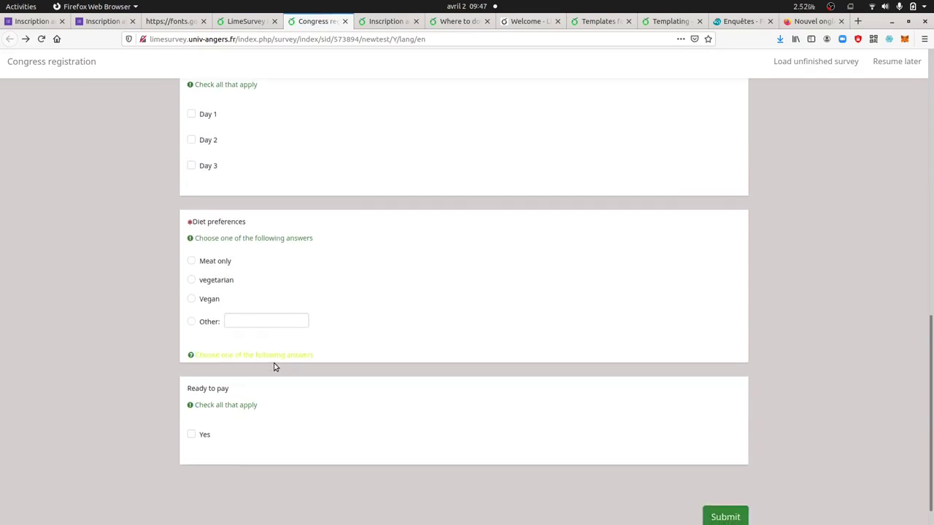
{"action": "scroll", "coordinate": [273, 367], "scroll_direction": "up", "scroll_amount": 6}
{"action": "scroll", "coordinate": [268, 379], "scroll_direction": "down", "scroll_amount": 4}
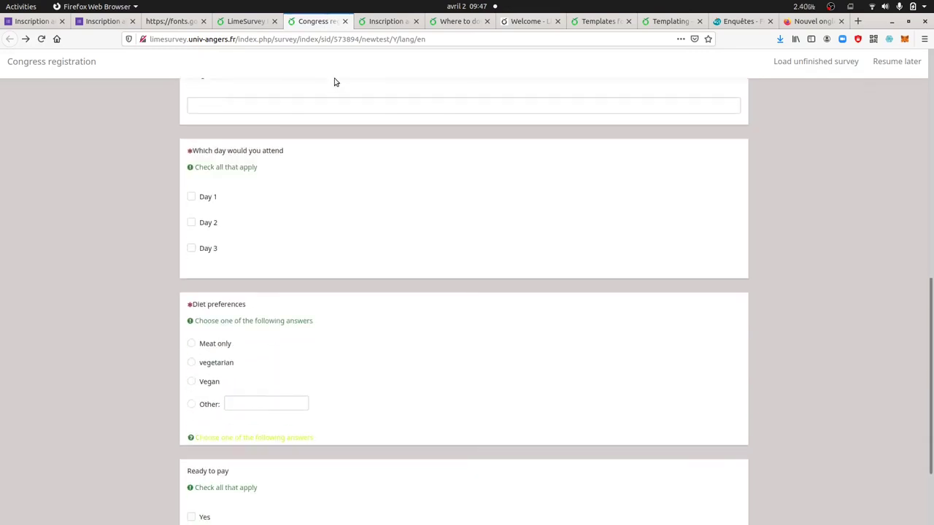
In the Diet preferences editor, turn Hide tip on, delete the Help text, then view the preview.
{"action": "left_click", "coordinate": [248, 21]}
{"action": "scroll", "coordinate": [647, 361], "scroll_direction": "down", "scroll_amount": 5}
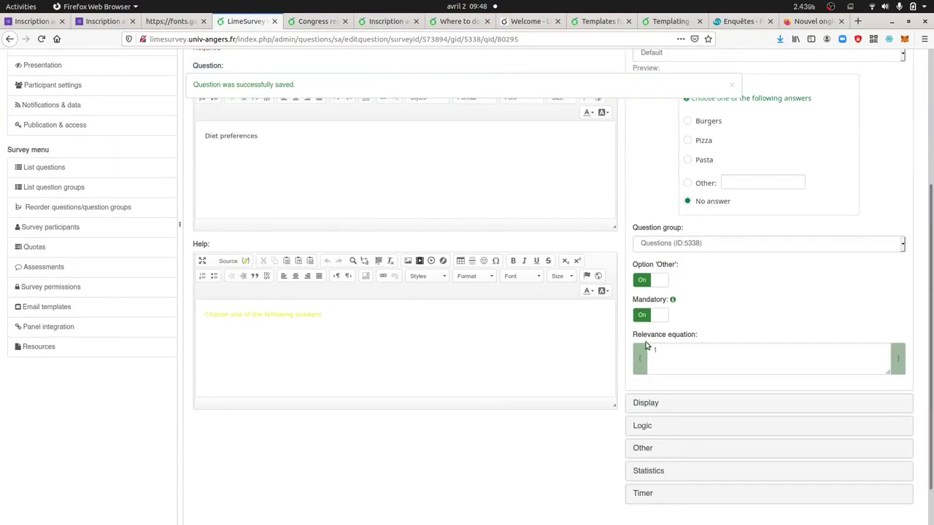
{"action": "scroll", "coordinate": [638, 401], "scroll_direction": "down", "scroll_amount": 1}
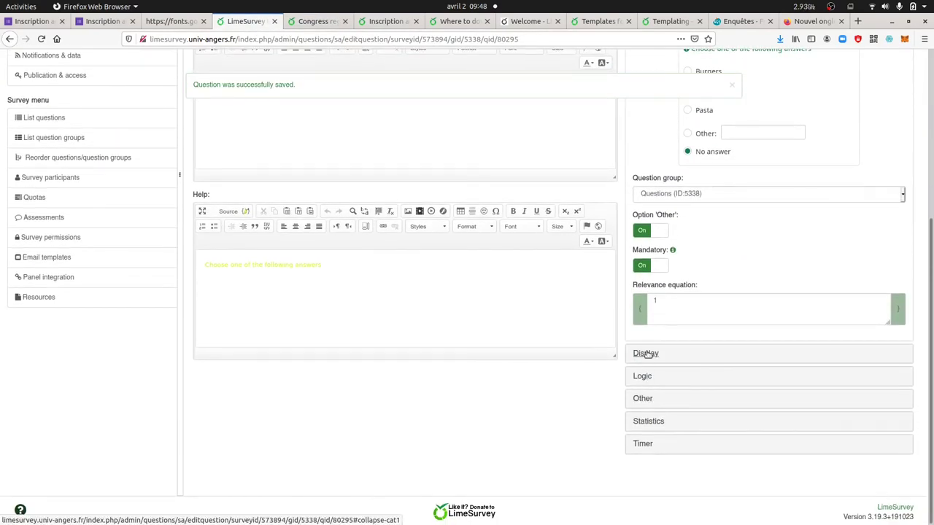
{"action": "left_click", "coordinate": [645, 352]}
{"action": "left_click", "coordinate": [637, 232]}
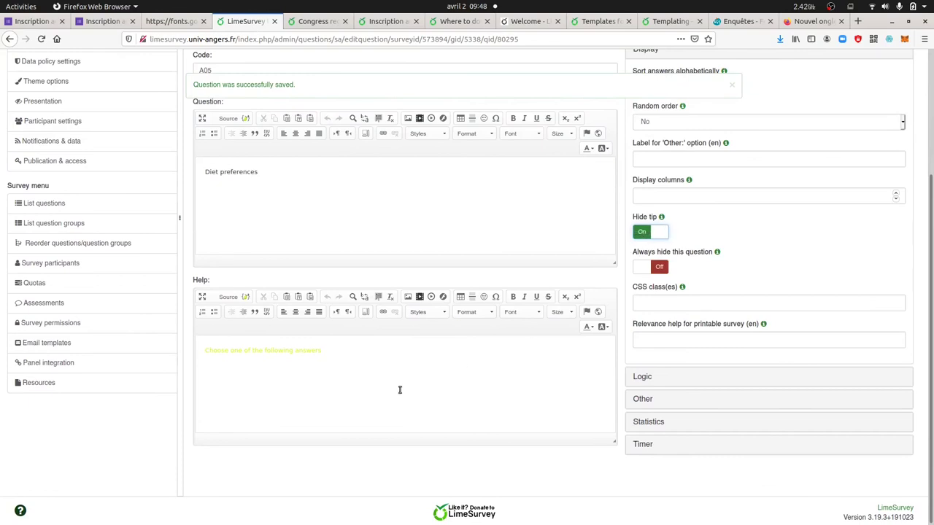
{"action": "triple_click", "coordinate": [305, 343]}
{"action": "key", "text": "BackSpace"}
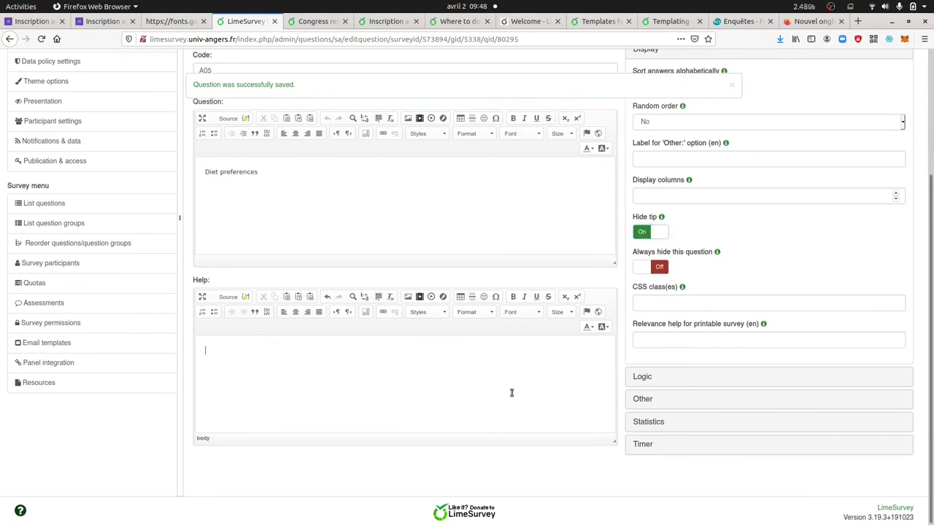
{"action": "scroll", "coordinate": [511, 392], "scroll_direction": "up", "scroll_amount": 5}
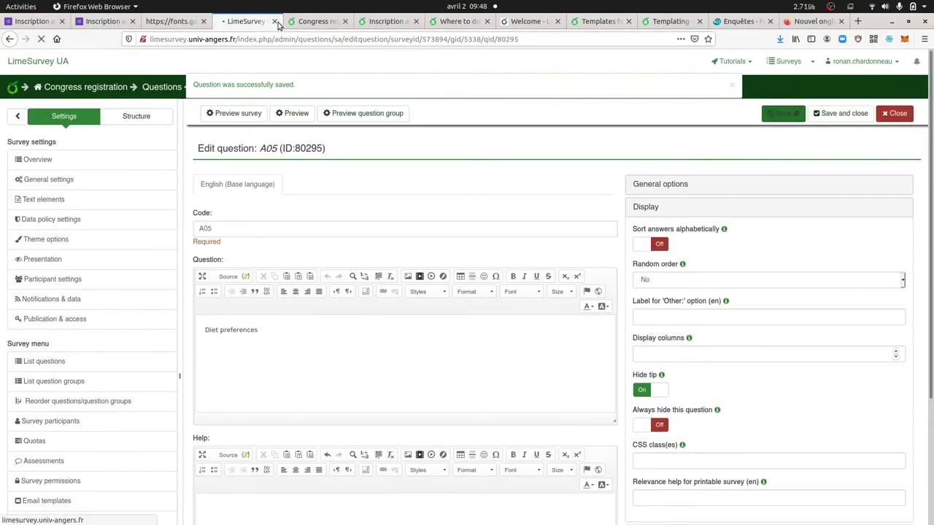
{"action": "left_click", "coordinate": [303, 26]}
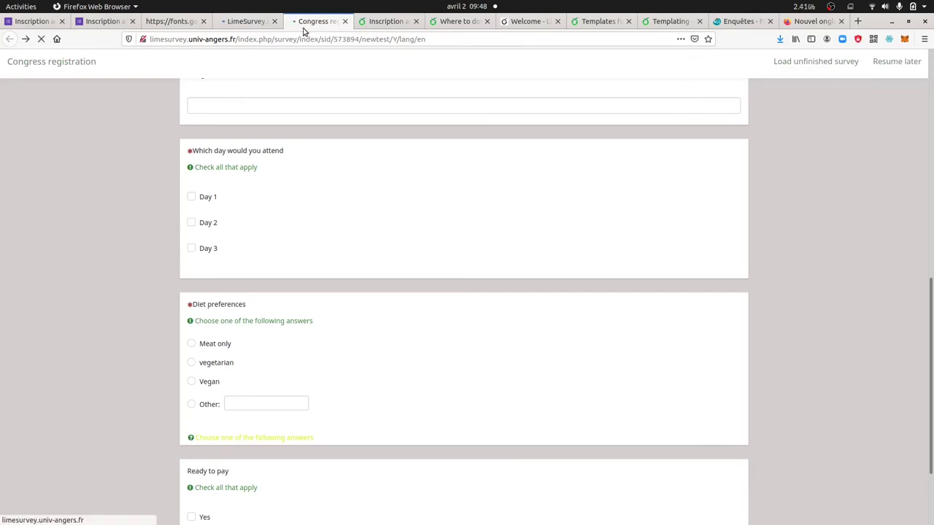
Compare the survey preview against the original Google Forms version and its Google Sans font.
{"action": "scroll", "coordinate": [394, 391], "scroll_direction": "down", "scroll_amount": 2}
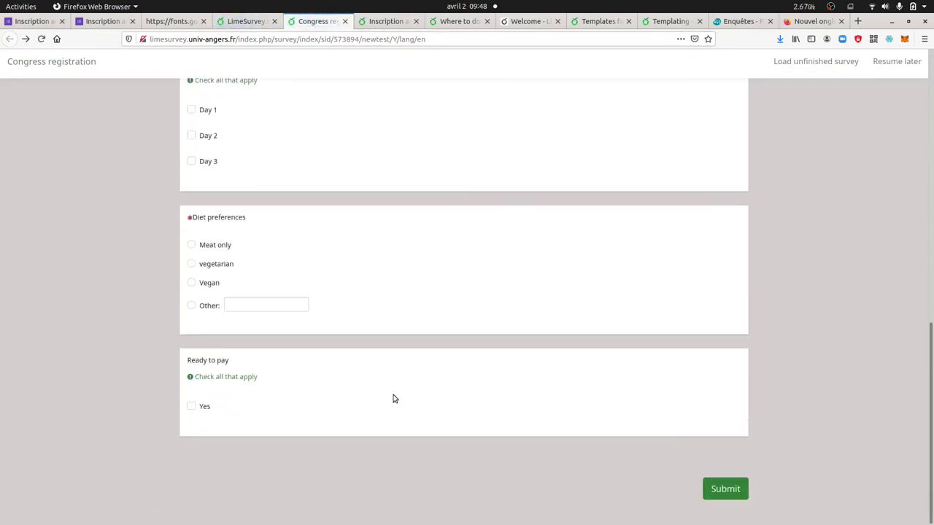
{"action": "scroll", "coordinate": [402, 363], "scroll_direction": "up", "scroll_amount": 6}
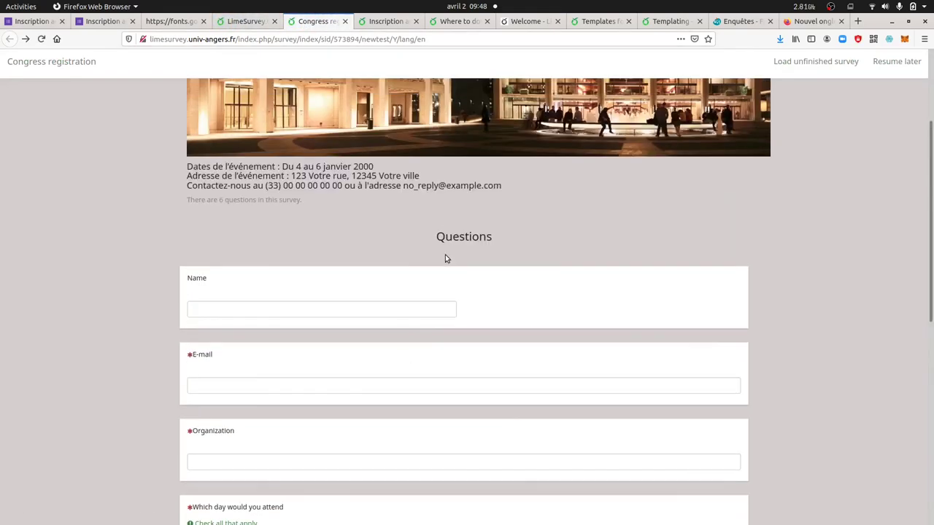
{"action": "scroll", "coordinate": [445, 259], "scroll_direction": "up", "scroll_amount": 3}
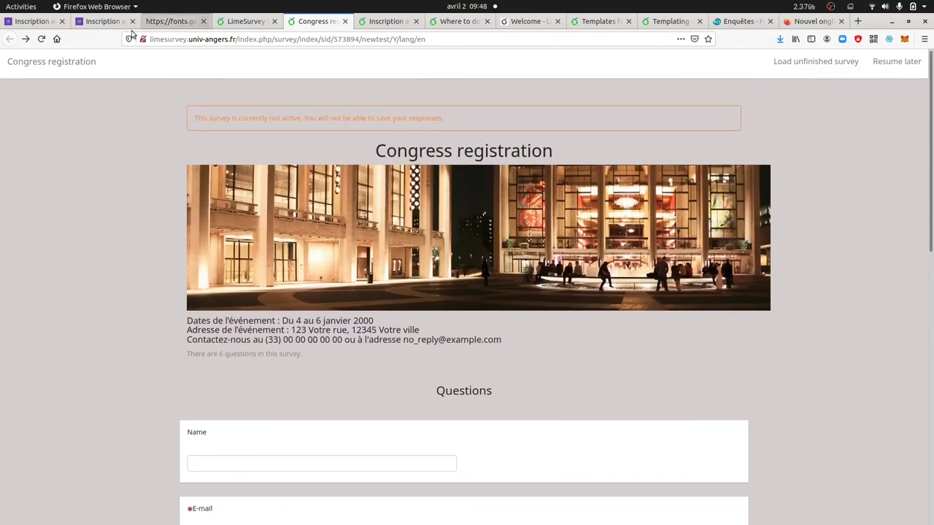
{"action": "left_click", "coordinate": [110, 22]}
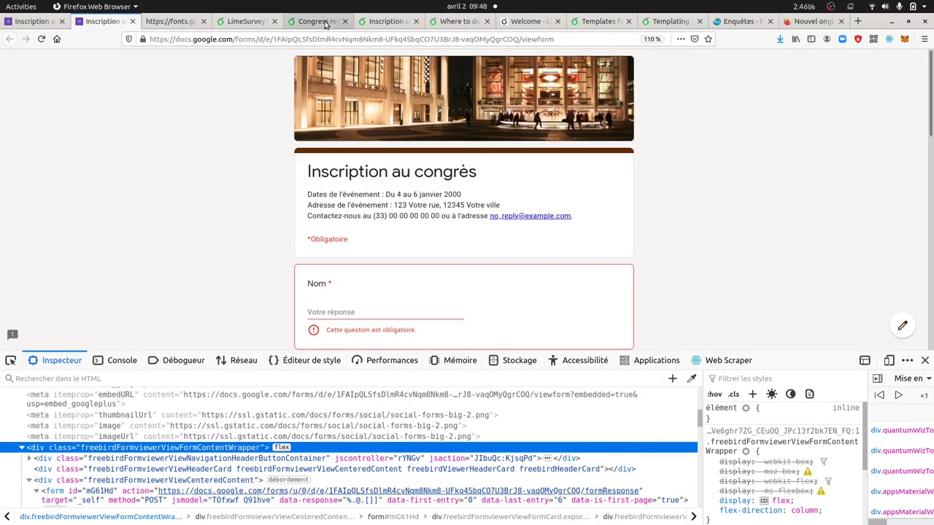
{"action": "left_click_drag", "start_coordinate": [326, 24], "coordinate": [169, 28]}
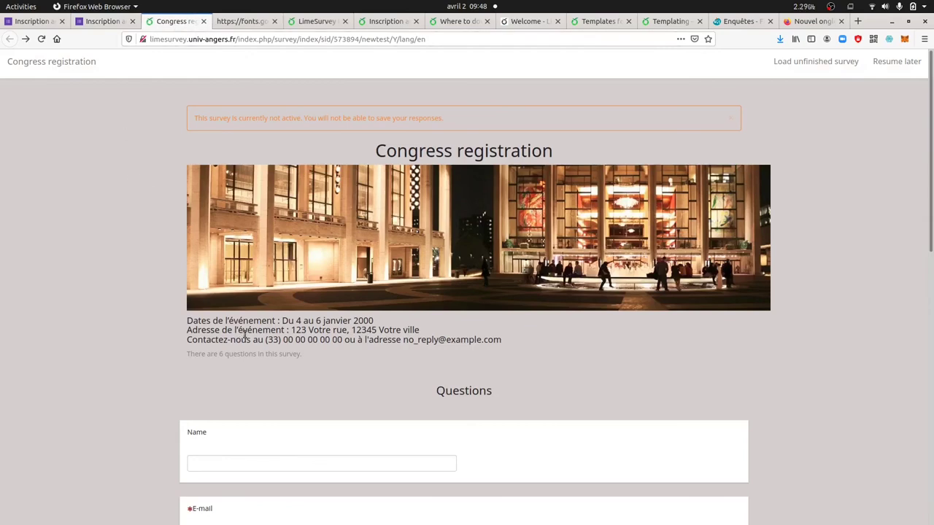
{"action": "left_click_drag", "start_coordinate": [244, 334], "coordinate": [279, 339]}
{"action": "scroll", "coordinate": [269, 352], "scroll_direction": "down", "scroll_amount": 7}
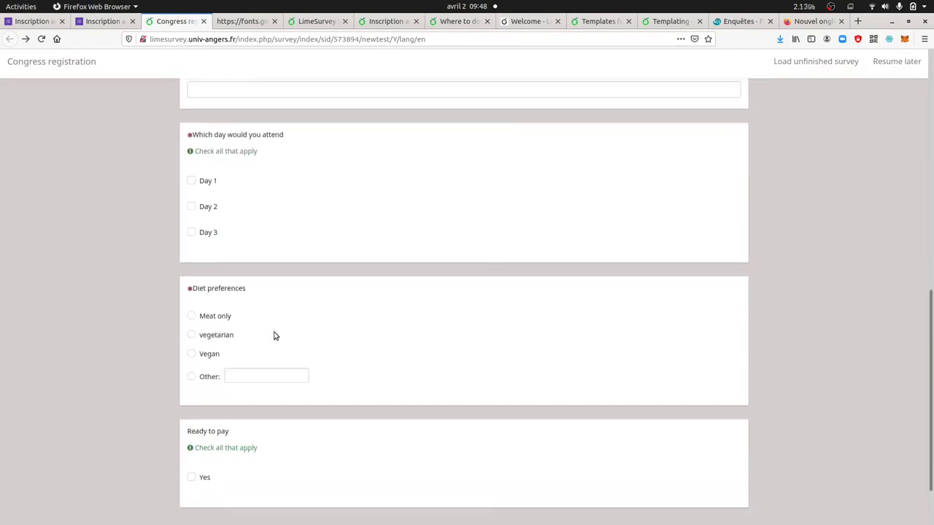
{"action": "scroll", "coordinate": [273, 335], "scroll_direction": "up", "scroll_amount": 3}
{"action": "left_click", "coordinate": [240, 22]}
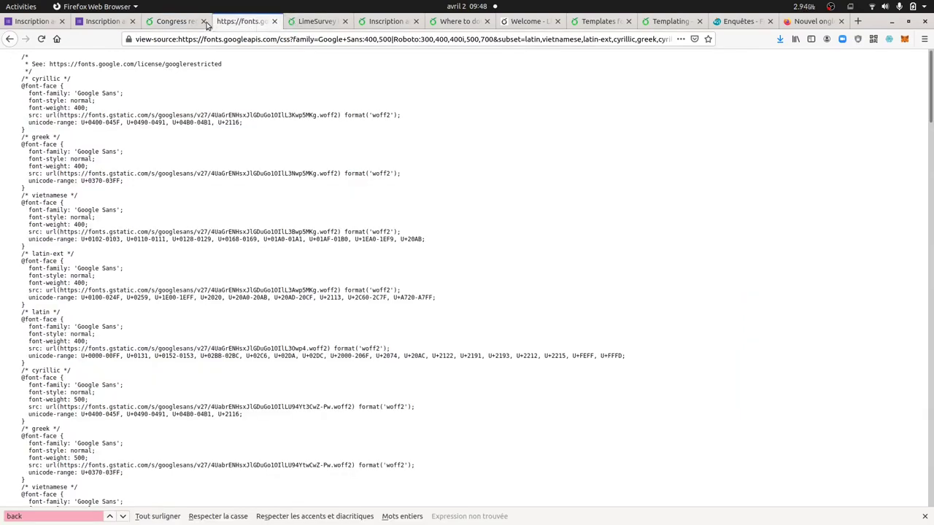
{"action": "left_click", "coordinate": [206, 25]}
Try Resume later and Load unfinished survey in the preview, then return to the question editor.
{"action": "scroll", "coordinate": [340, 250], "scroll_direction": "up", "scroll_amount": 5}
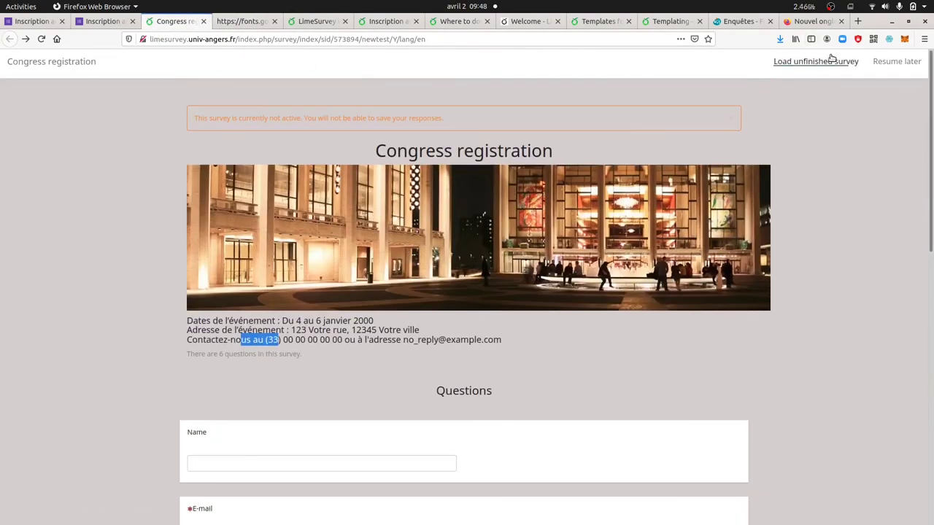
{"action": "left_click", "coordinate": [893, 63]}
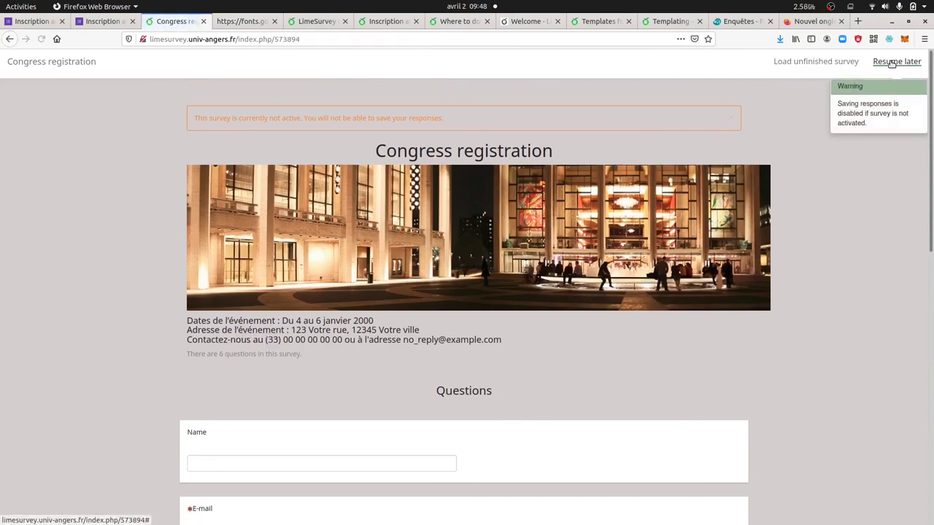
{"action": "left_click", "coordinate": [828, 64]}
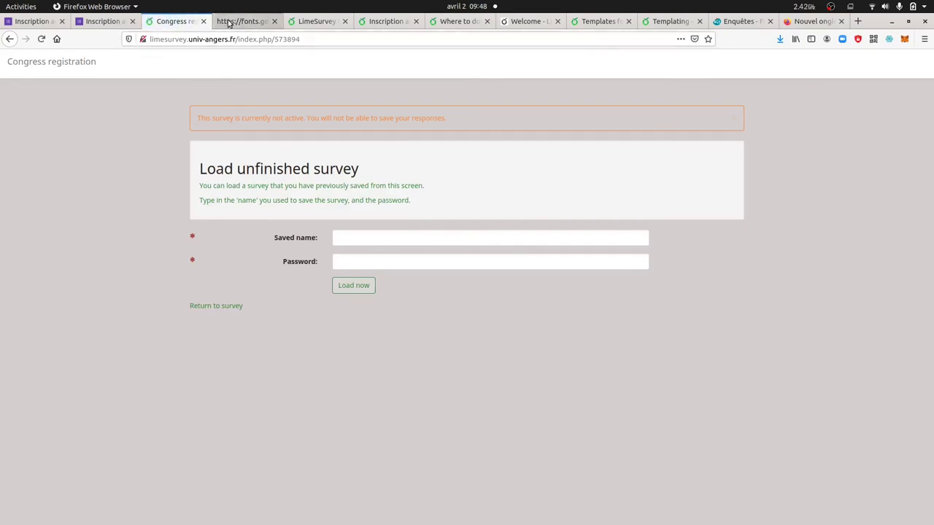
{"action": "key", "text": "ctrl+Tab"}
{"action": "key", "text": "ctrl+Tab"}
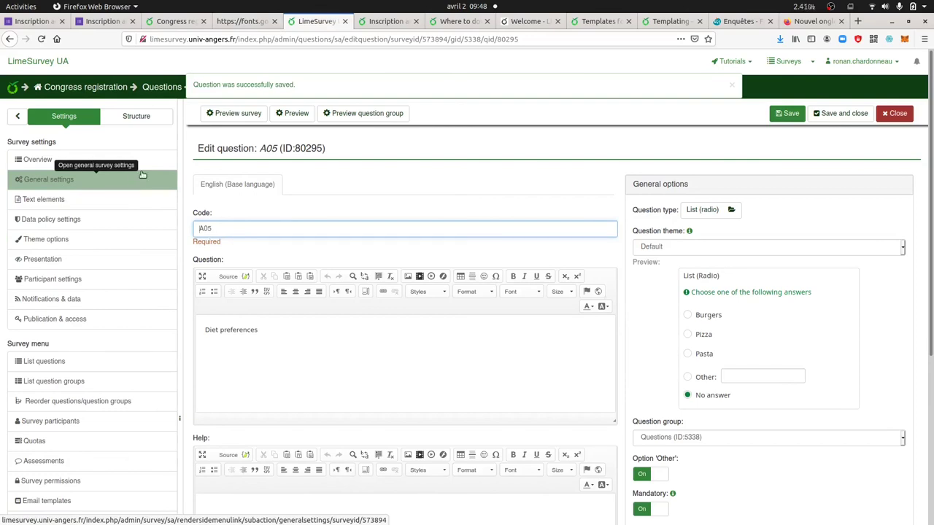
Close the Diet preferences editor and start activating the survey from its Overview.
{"action": "left_click", "coordinate": [890, 115]}
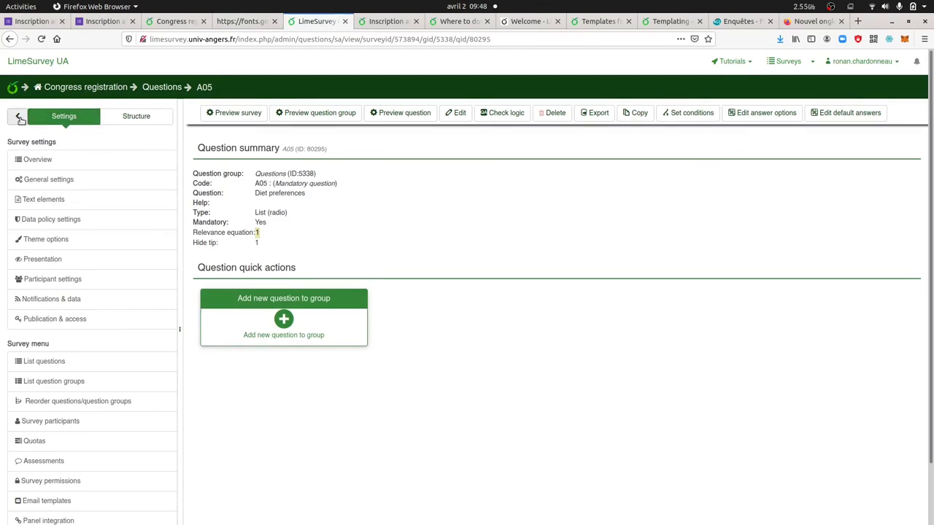
{"action": "left_click", "coordinate": [47, 159]}
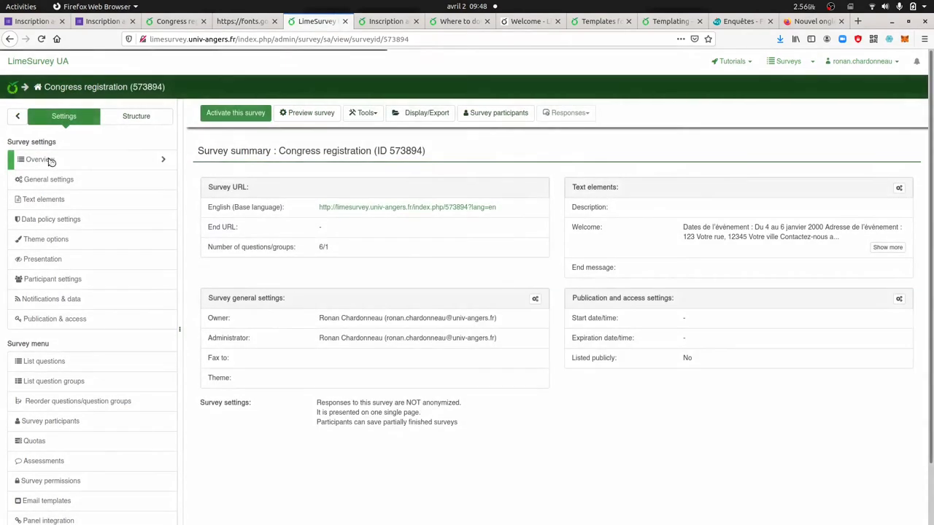
{"action": "left_click", "coordinate": [243, 113]}
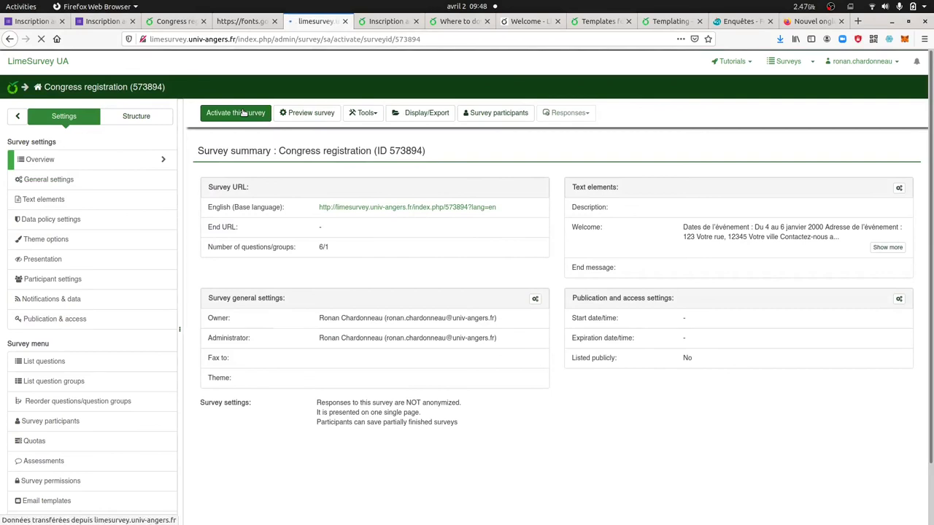